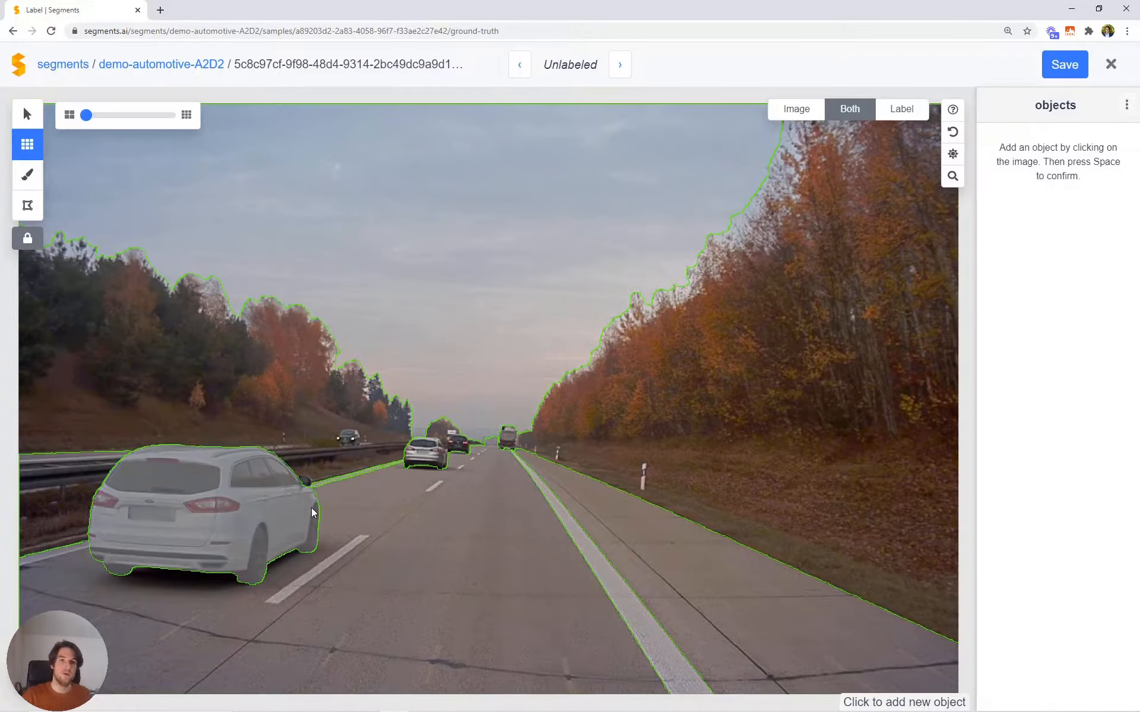
- Make the superpixels finer over the road scene, and return them to the coarsest granularity
scroll(311, 508, down, 6)
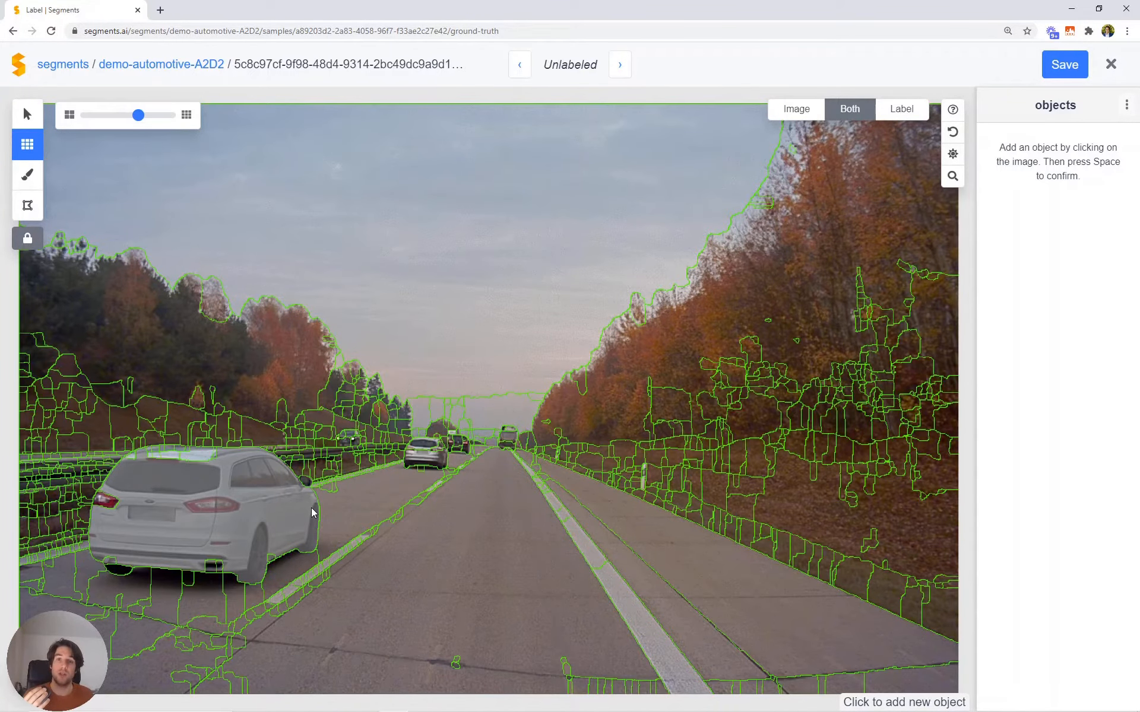
scroll(313, 512, up, 6)
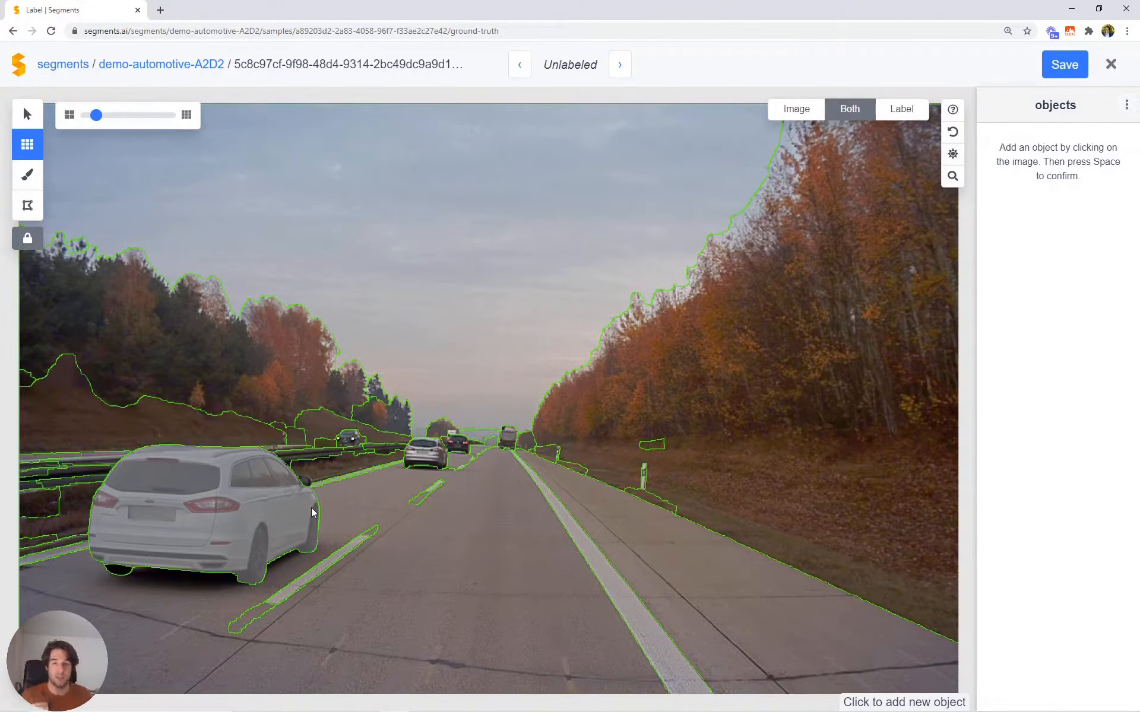
scroll(312, 508, up, 2)
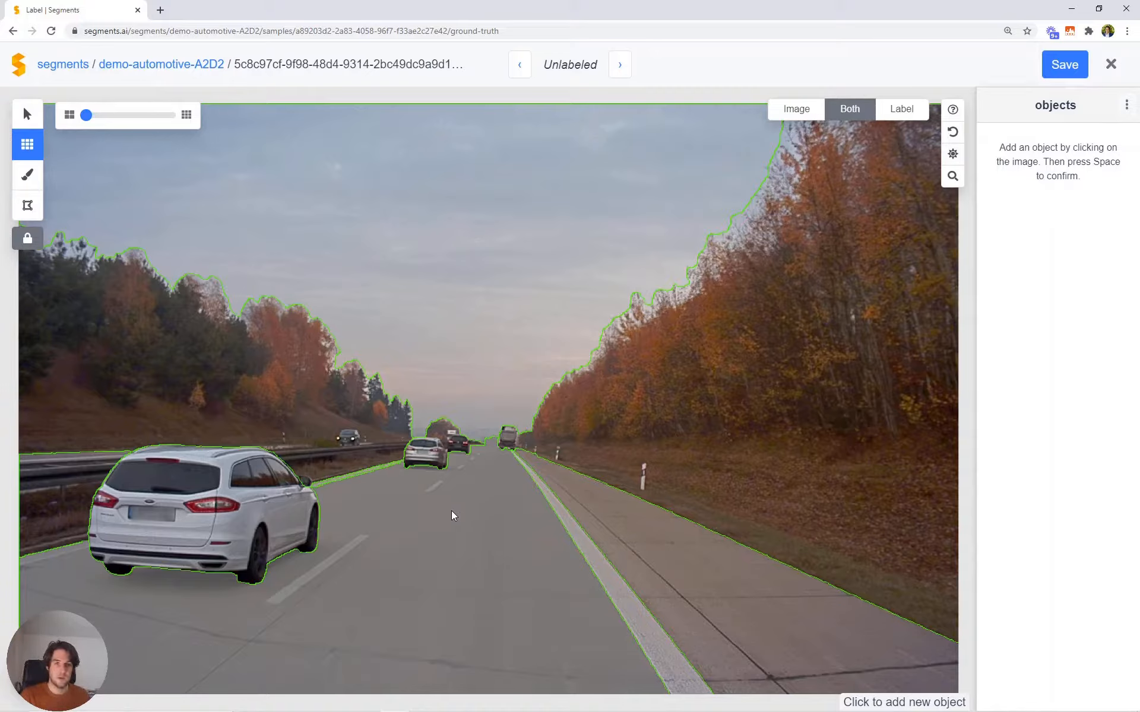
- Select the large white car, including its side mirror, as an object and label it car
scroll(237, 522, up, 3)
scroll(455, 466, up, 3)
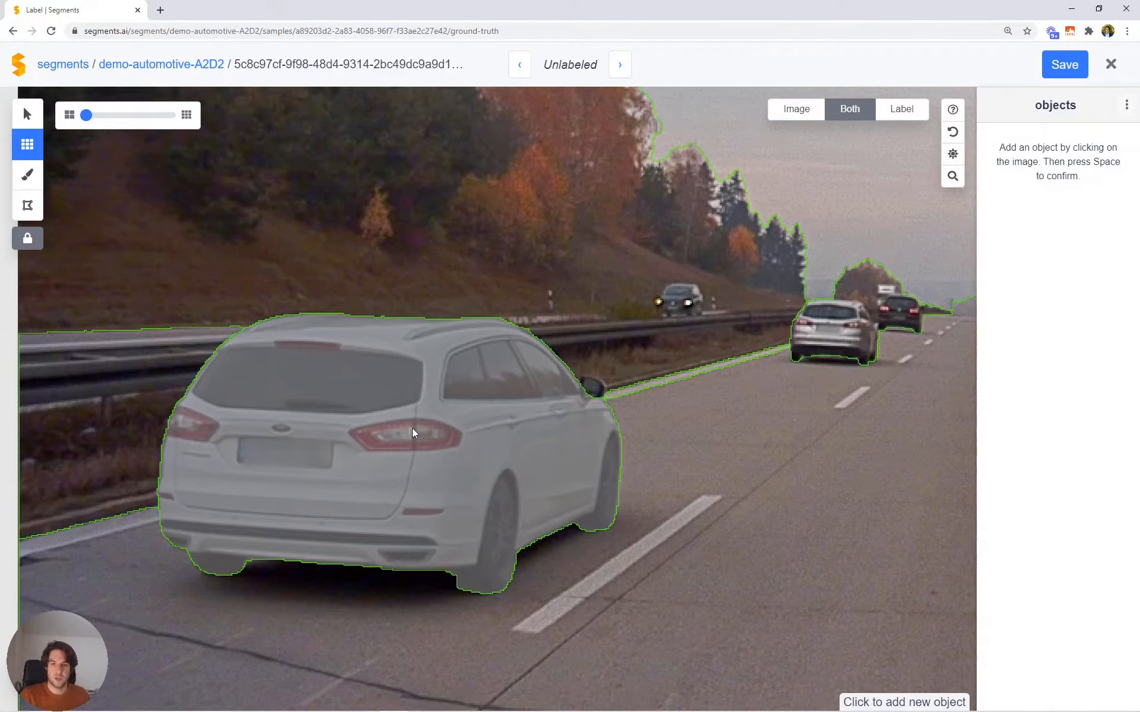
click(533, 423)
scroll(533, 422, down, 2)
click(590, 386)
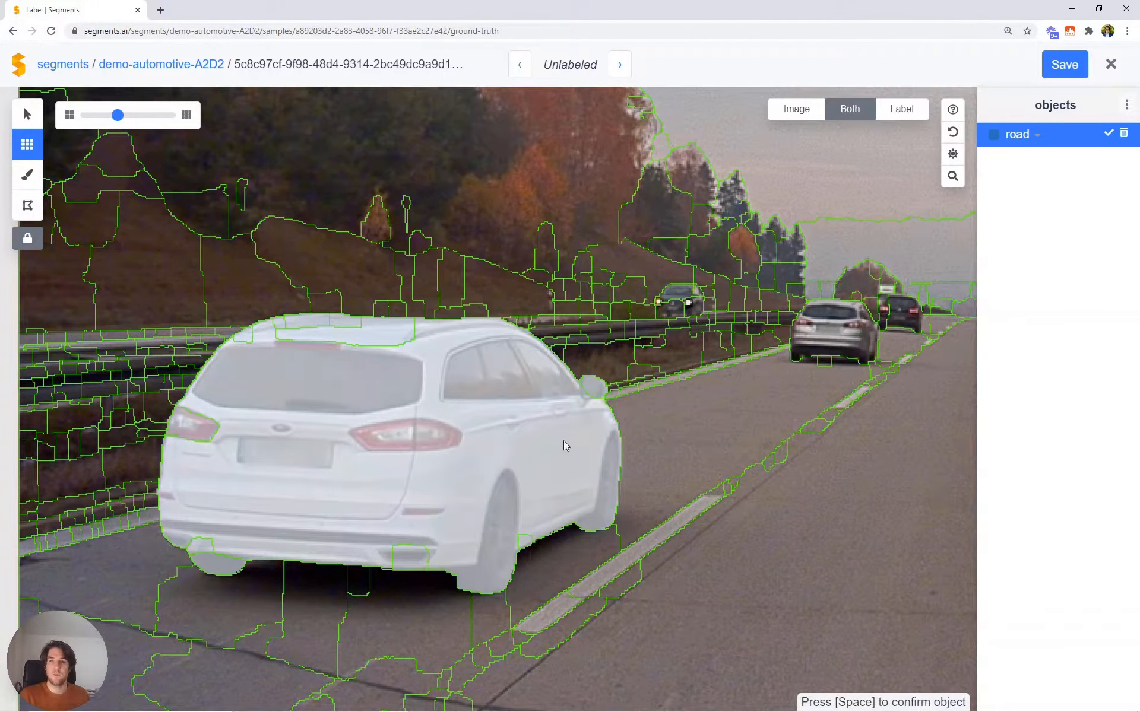
text(car)
key(Return)
- Add the two cars driving ahead in the same lane as separate car objects
scroll(215, 561, down, 3)
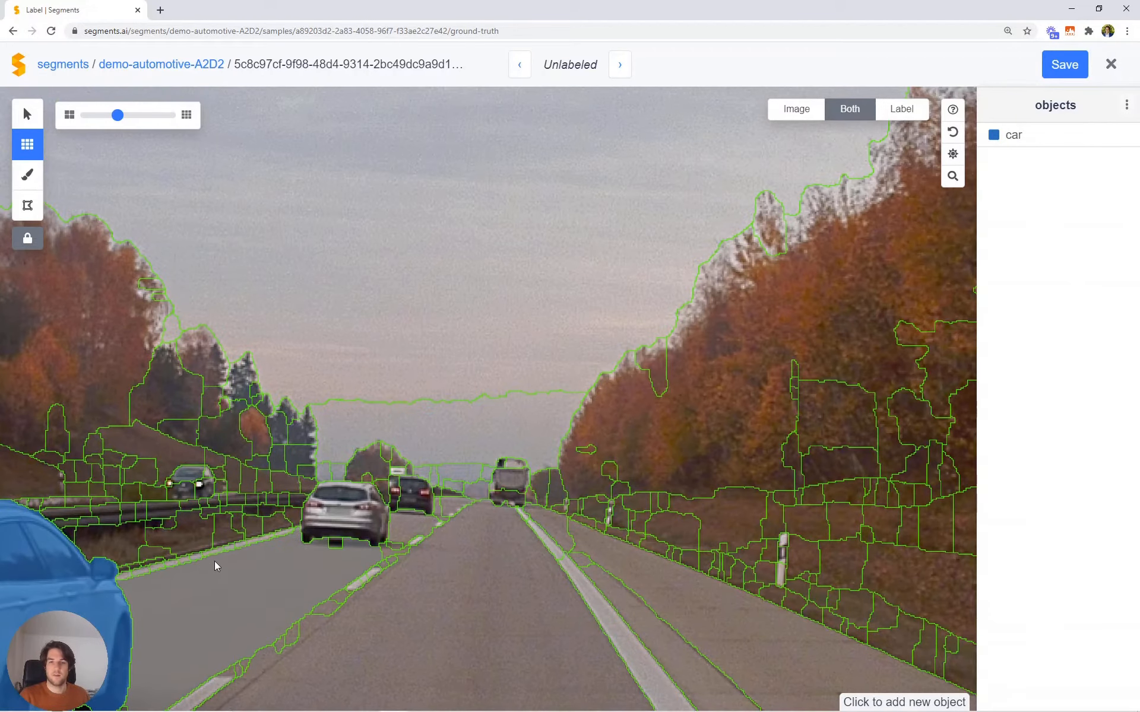
scroll(215, 561, up, 3)
click(387, 493)
key(space)
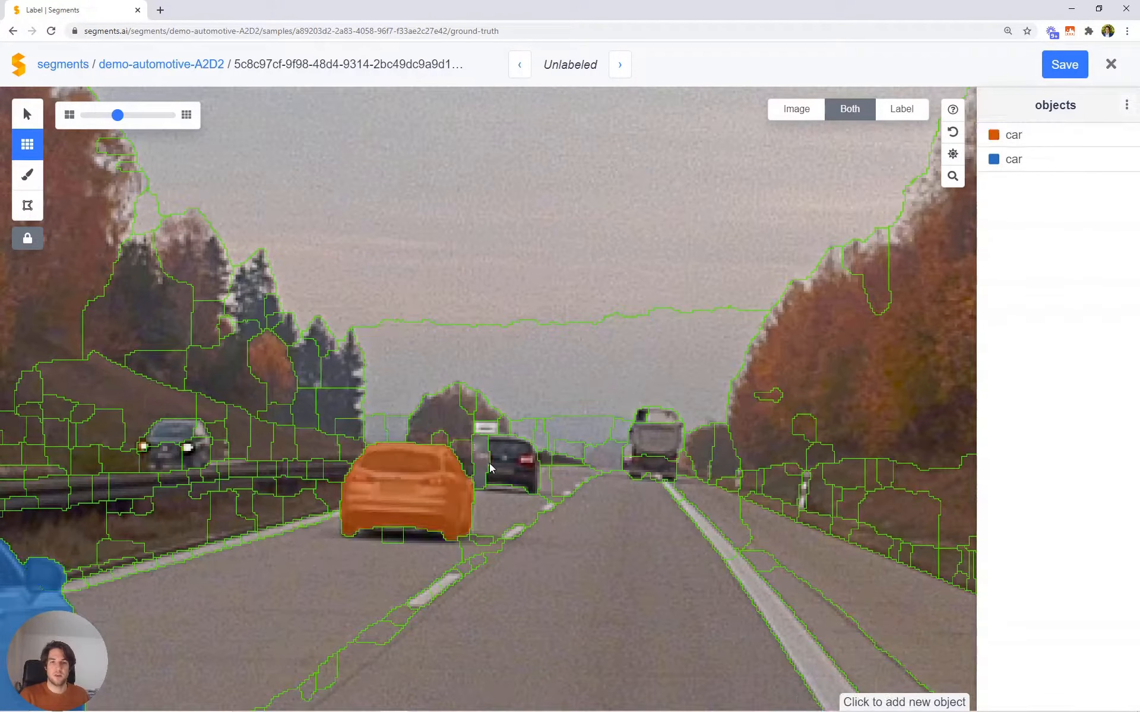
click(518, 458)
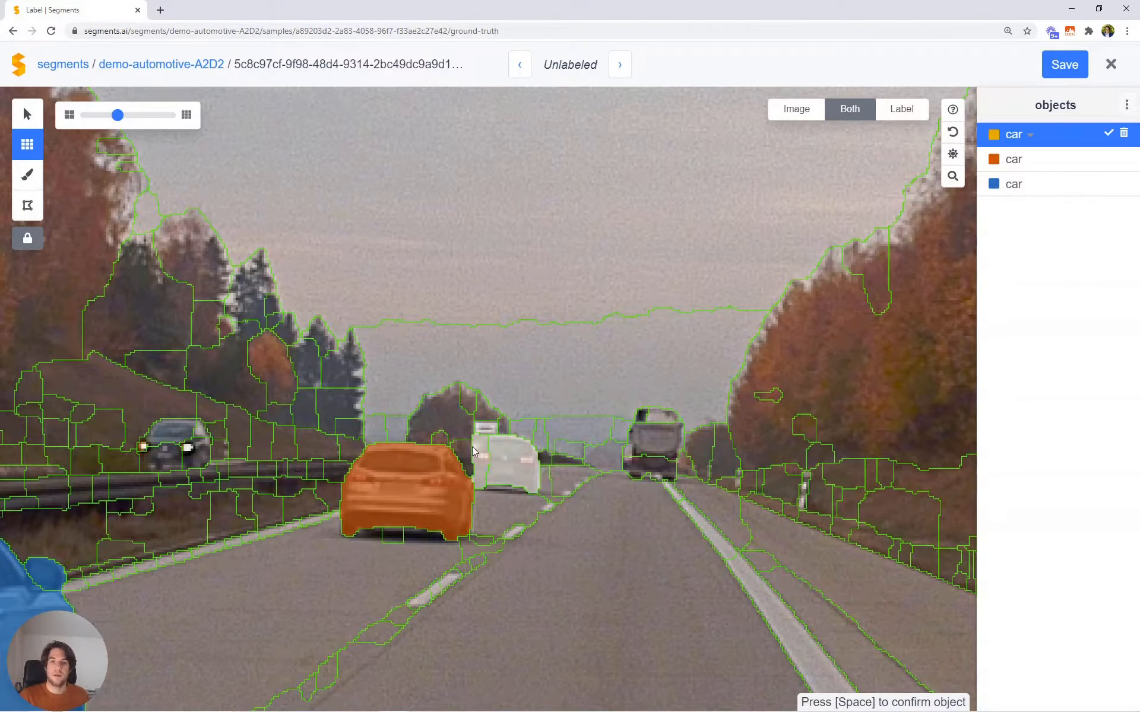
key(space)
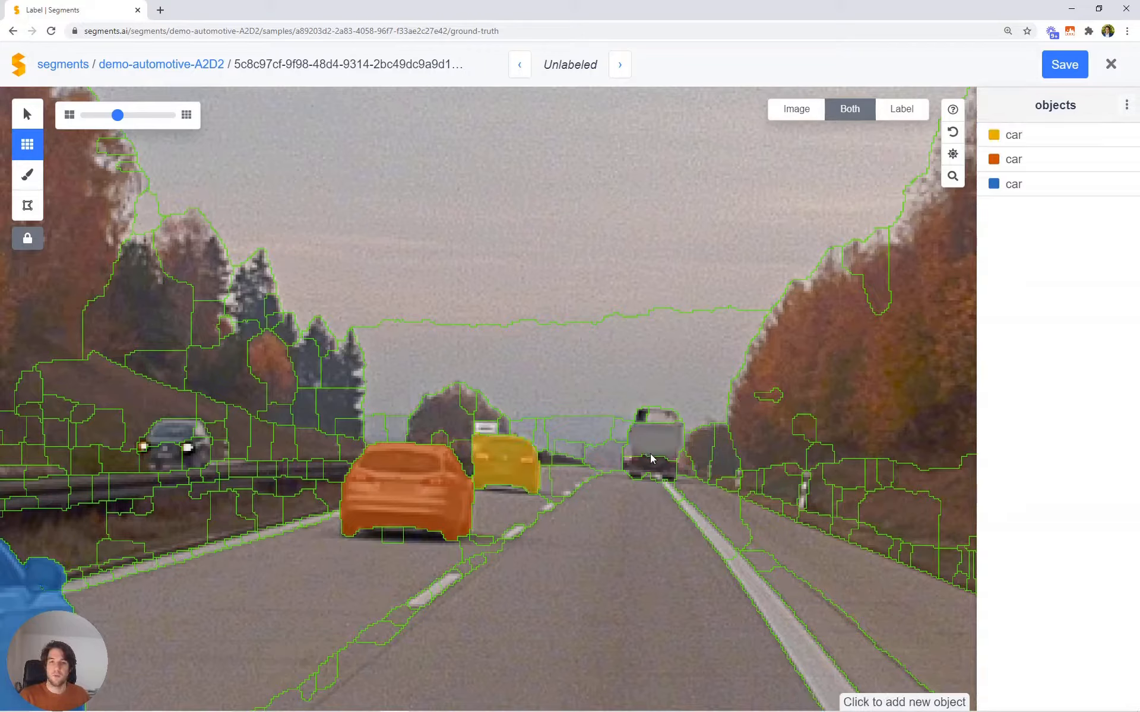
- Add the vehicle furthest ahead on the road as an object using coarser superpixels and label it truck
key(bracketleft)
click(655, 456)
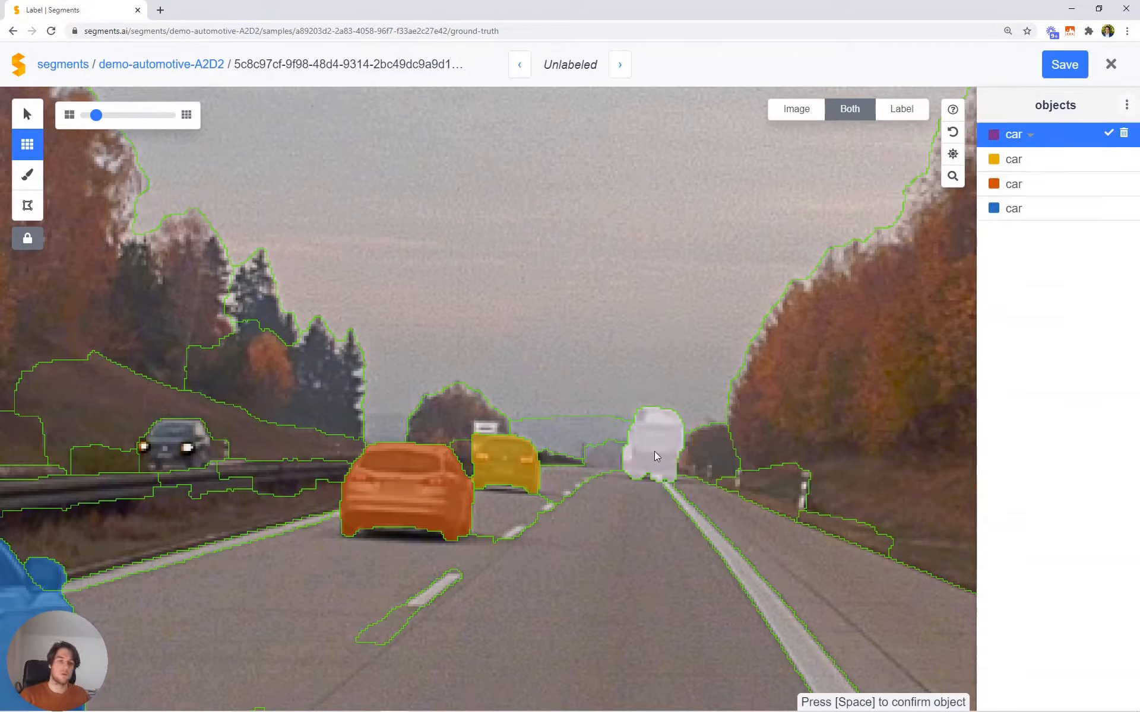
text(truck)
key(Return)
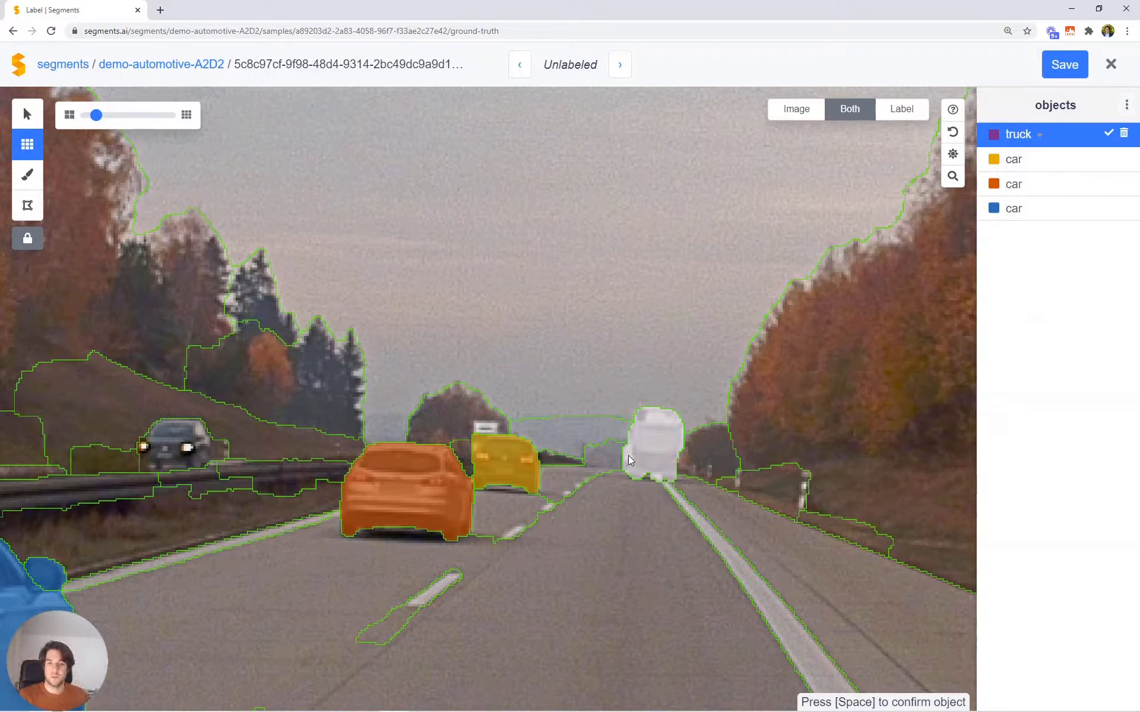
key(space)
- Add the oncoming car beyond the guardrail as an object using finer superpixels and label it car
click(208, 456)
key(bracketright)
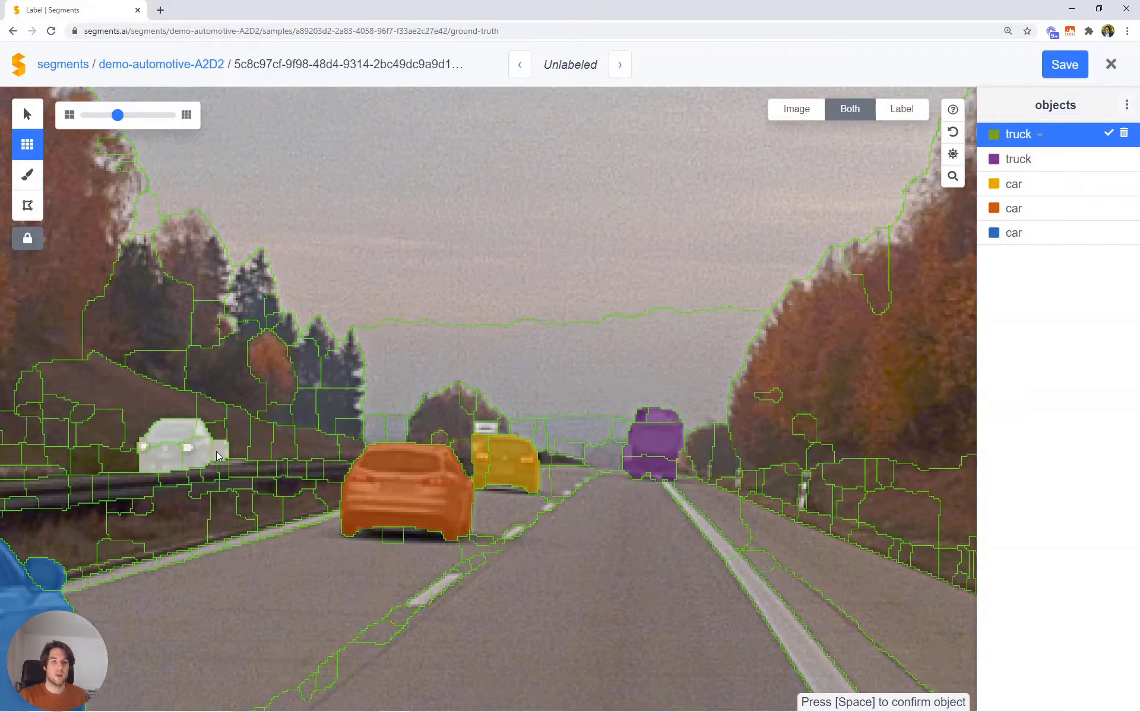
text(car)
key(Return)
key(space)
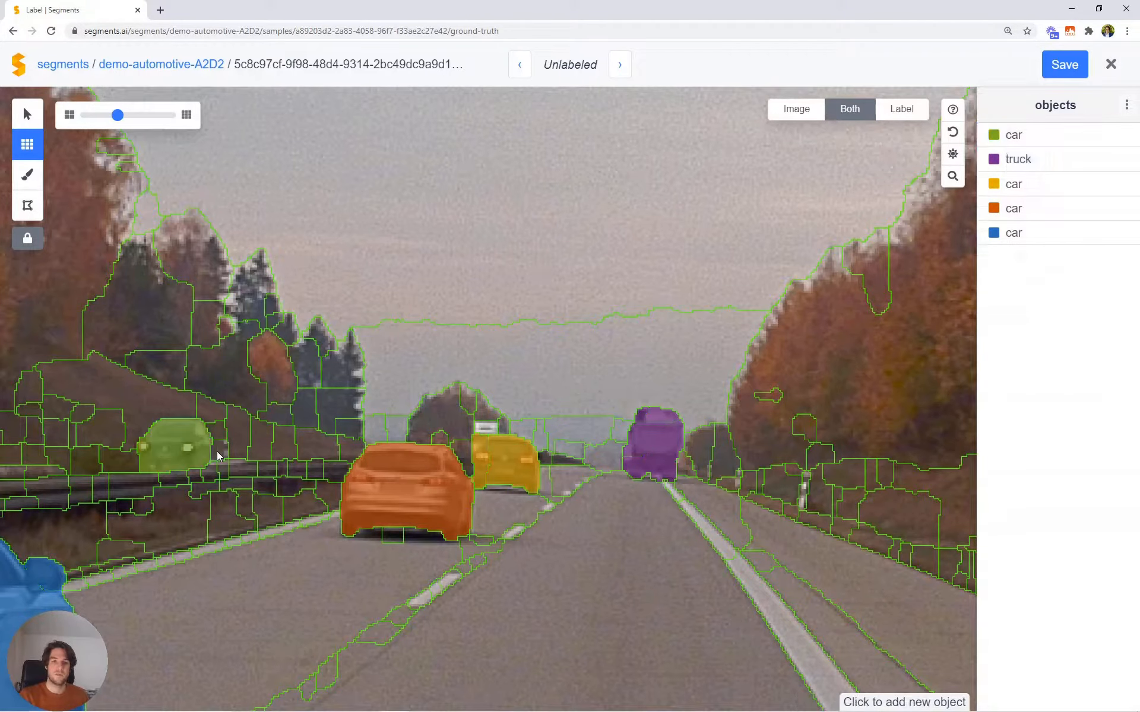
- Select the solid edge lines and dashed markings on the road as one object and label it lane lines
scroll(218, 453, down, 5)
key(bracketleft)
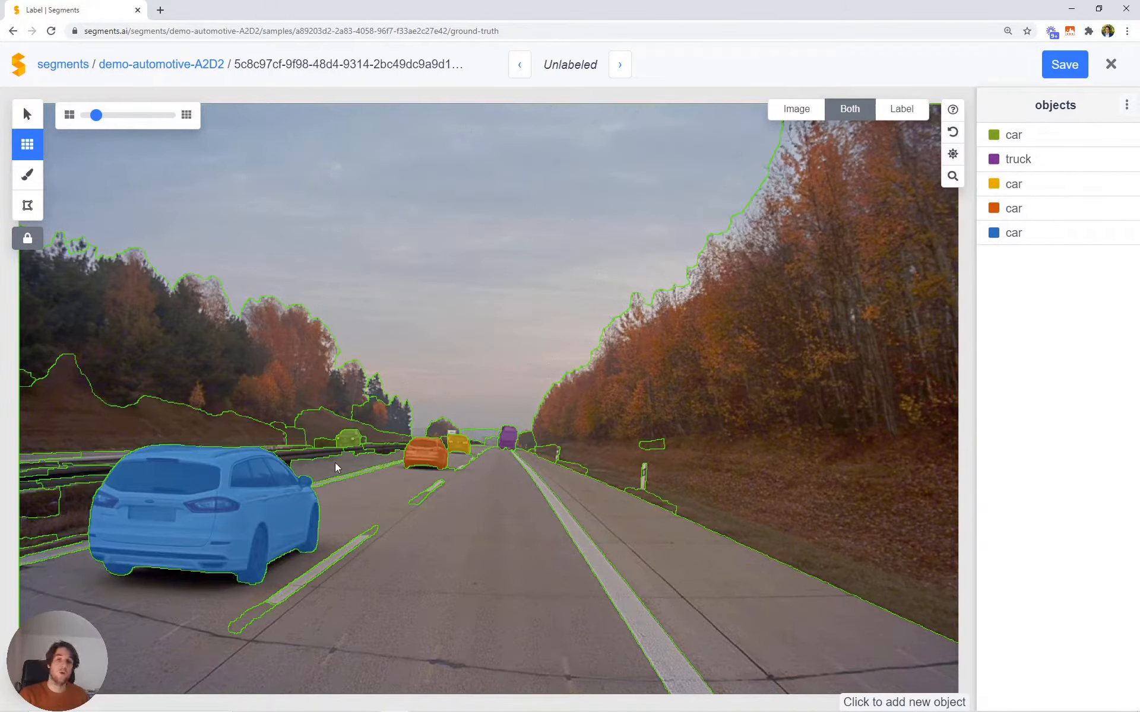
scroll(335, 462, up, 3)
click(372, 489)
drag(389, 567, 568, 360)
key(bracketright)
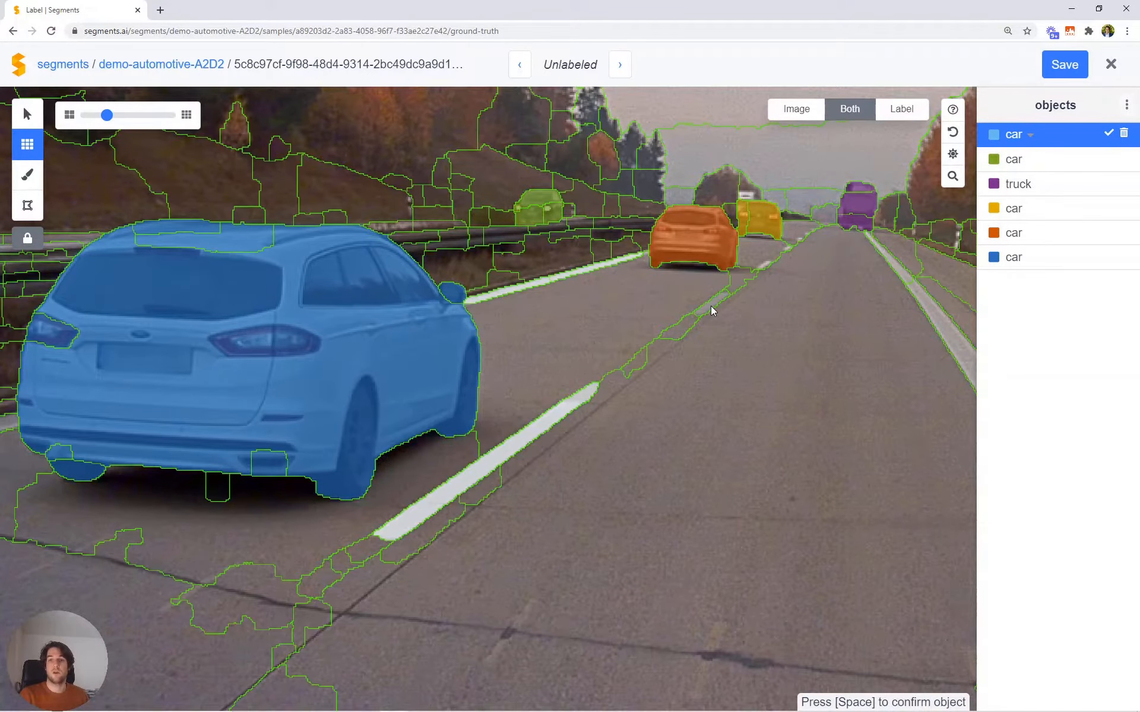
drag(402, 433, 794, 391)
key(bracketleft)
scroll(354, 397, down, 5)
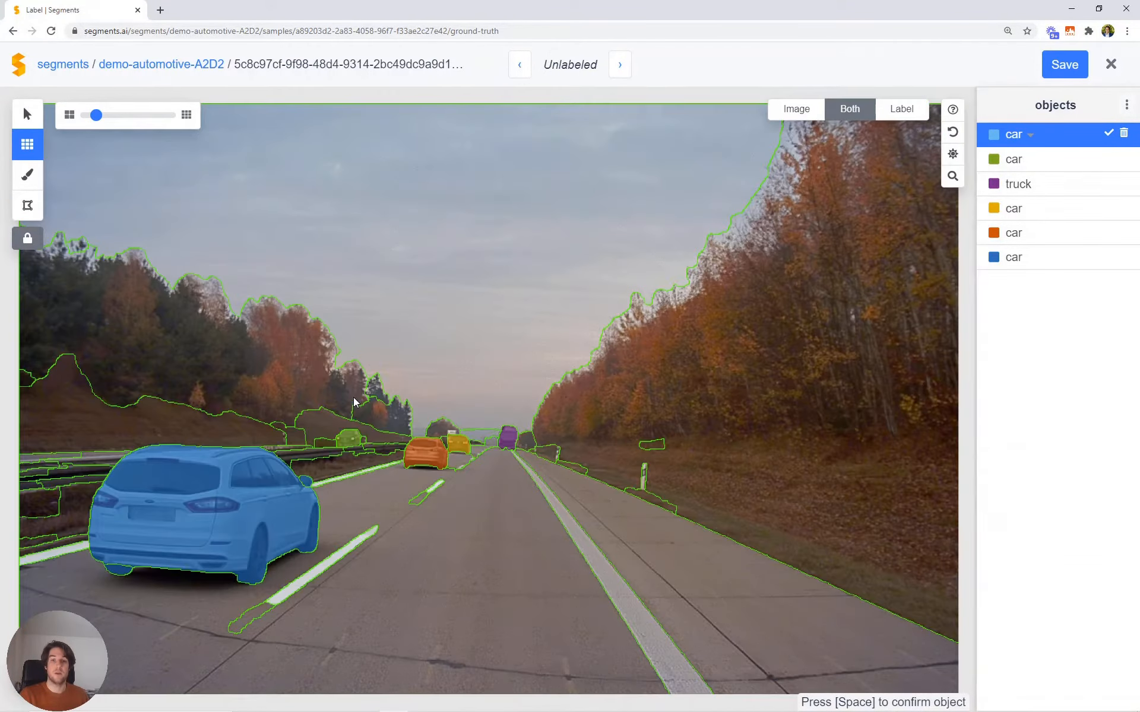
text(c)
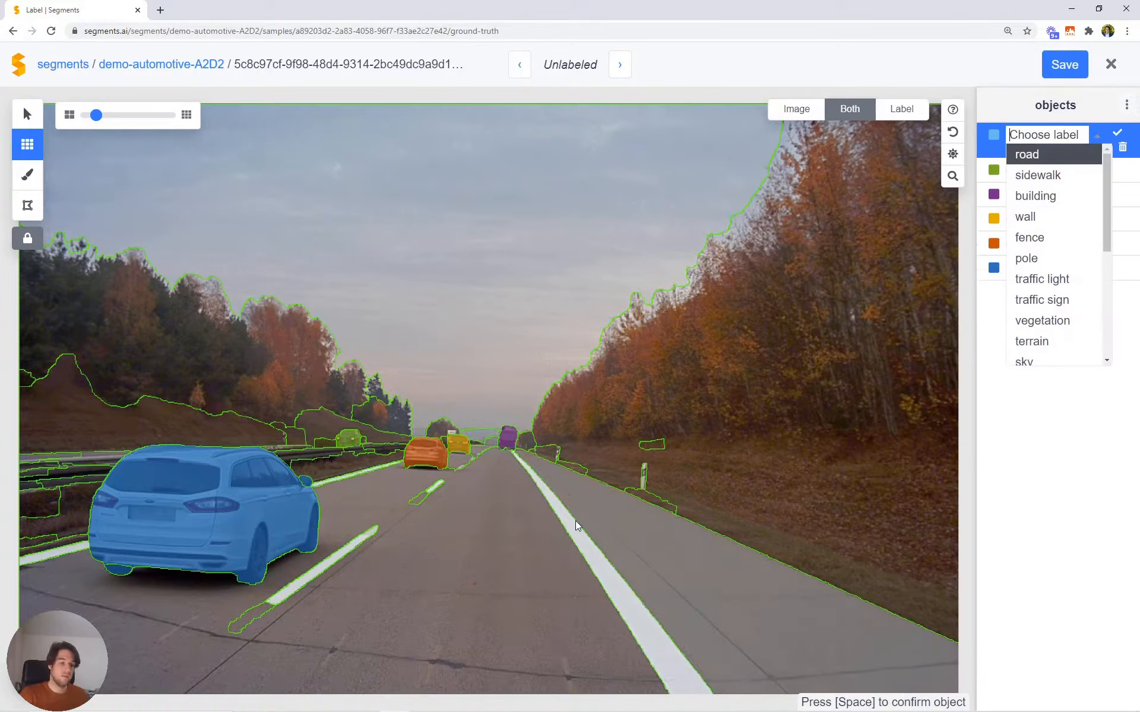
text(la)
key(Return)
key(space)
- Select the whole road surface between and beside the lane lines as one object and label it road
key(bracketleft)
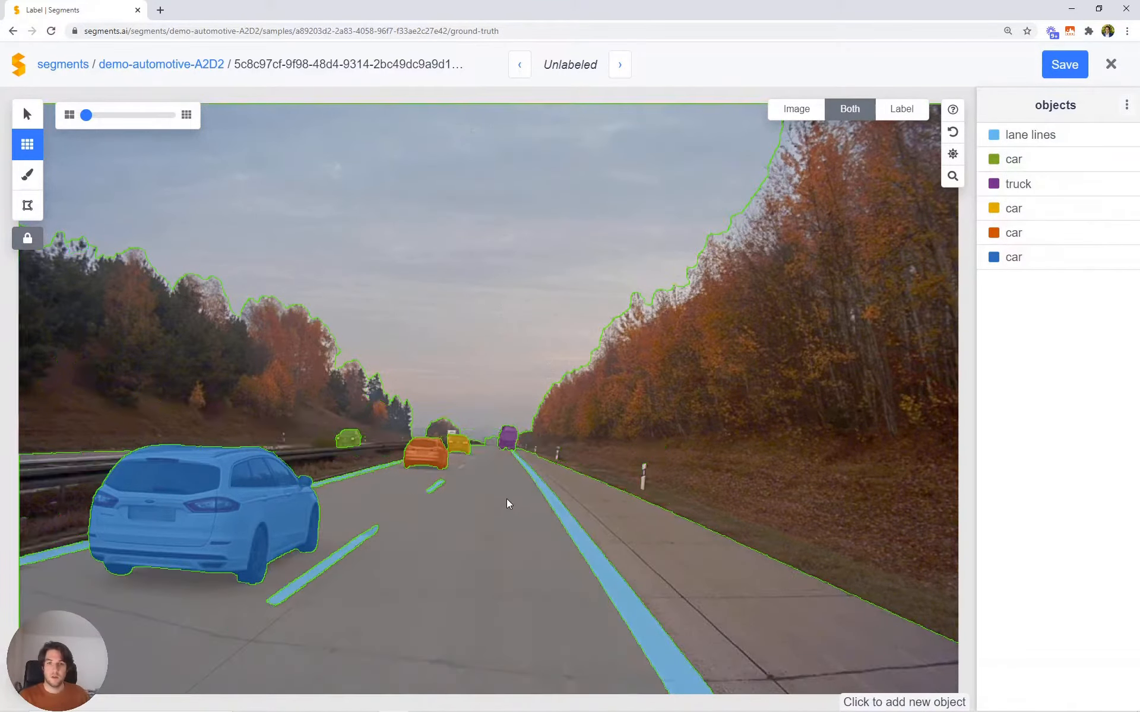
drag(498, 533, 603, 521)
scroll(478, 441, up, 5)
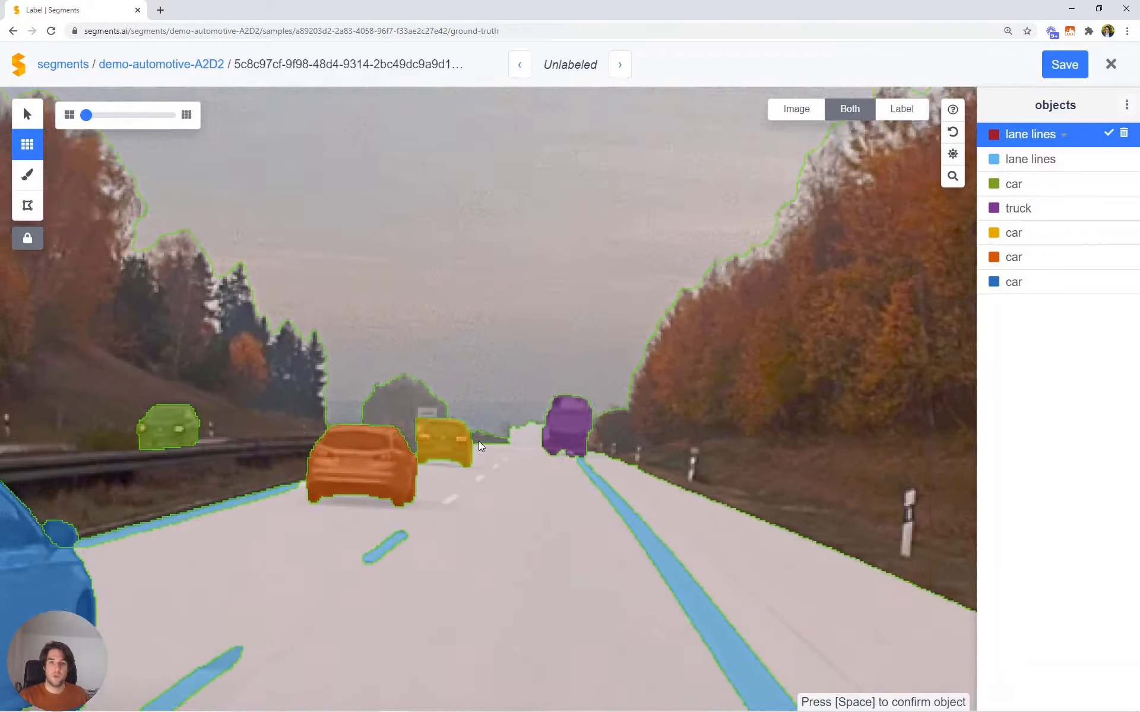
key(bracketright)
key(bracketright)
scroll(527, 508, down, 5)
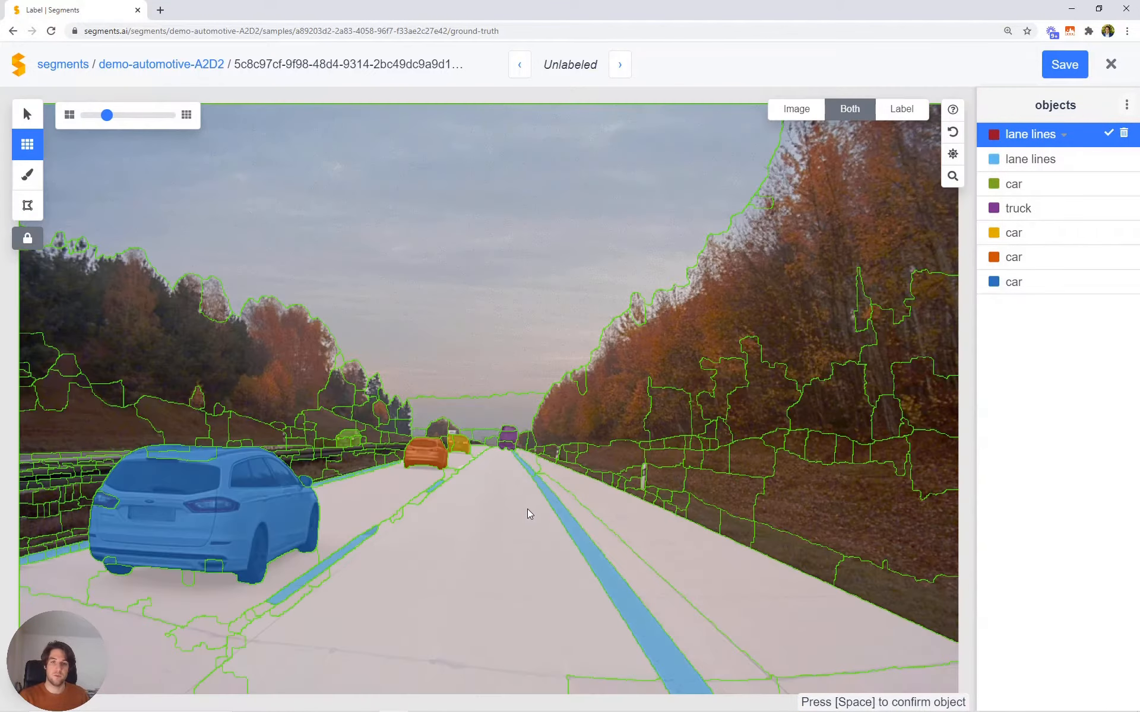
key(Return)
text(roda)
key(BackSpace)
key(BackSpace)
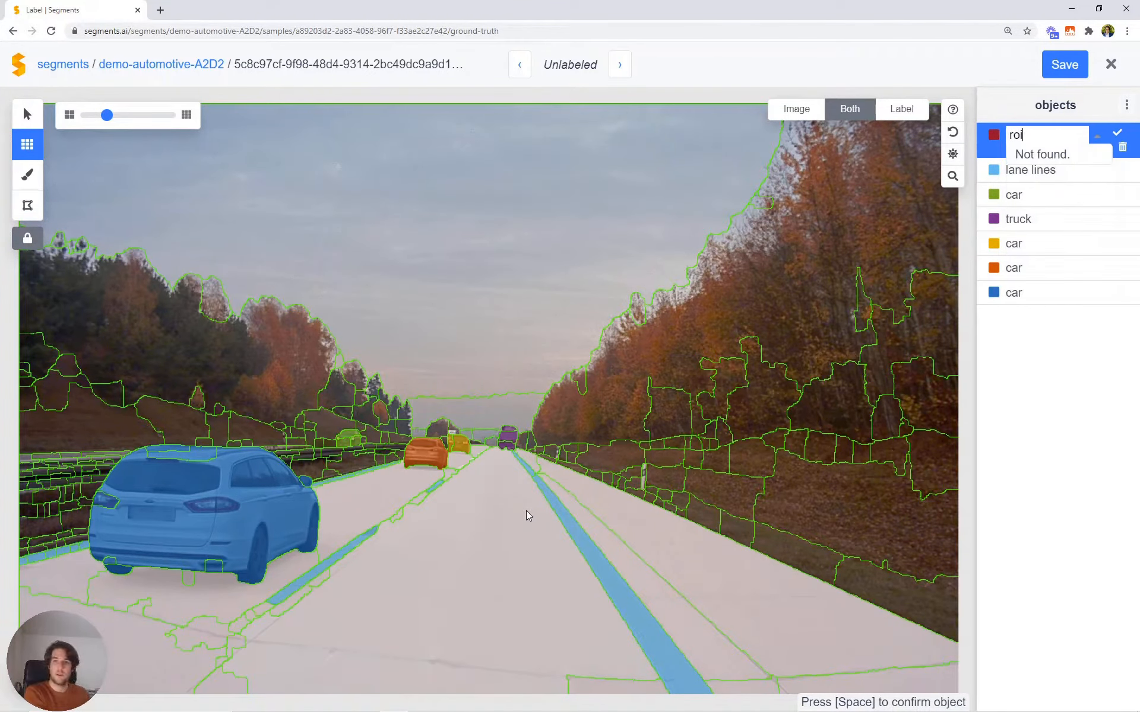
text(ad)
key(Return)
key(space)
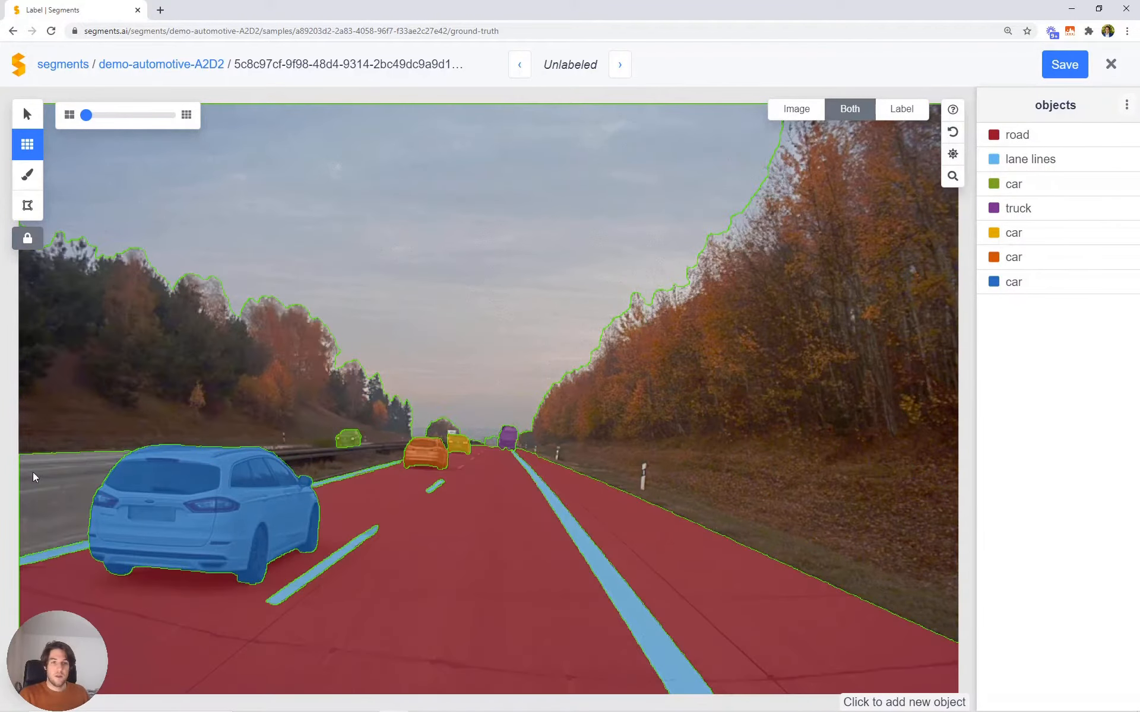
- Select the tree-covered areas on both sides of the road as one object and label it vegetation
click(220, 347)
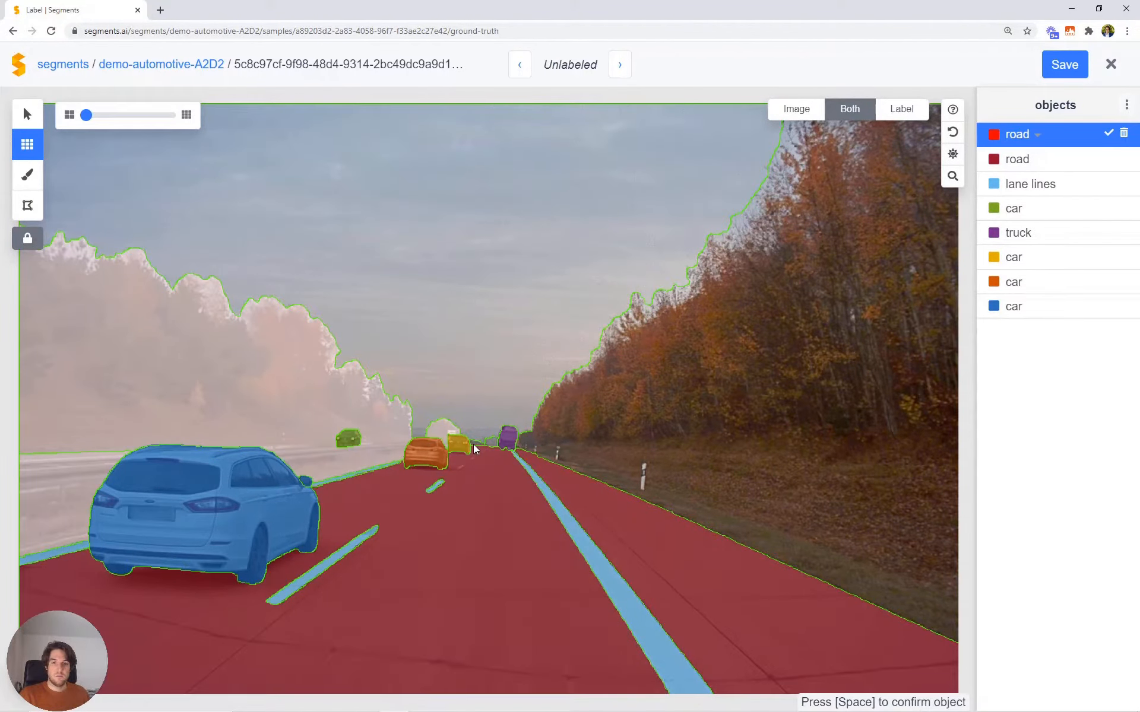
click(711, 398)
key(Return)
text(ve)
key(Return)
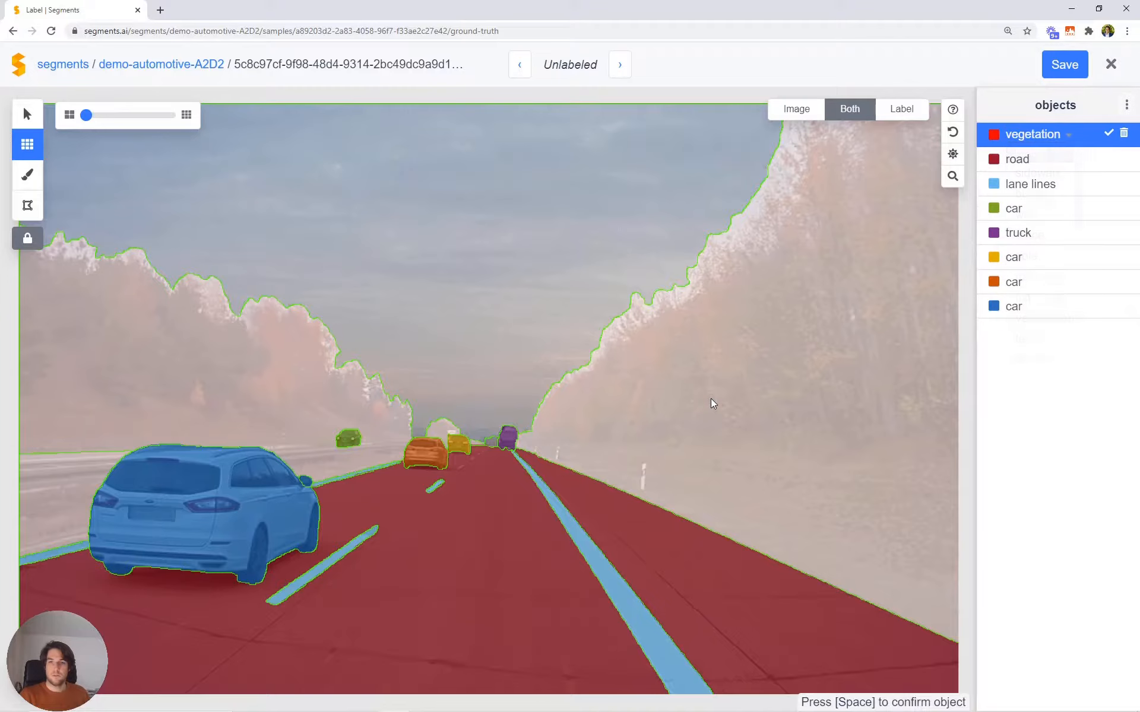
key(space)
- Select the sky region as an object and label it sky
click(490, 374)
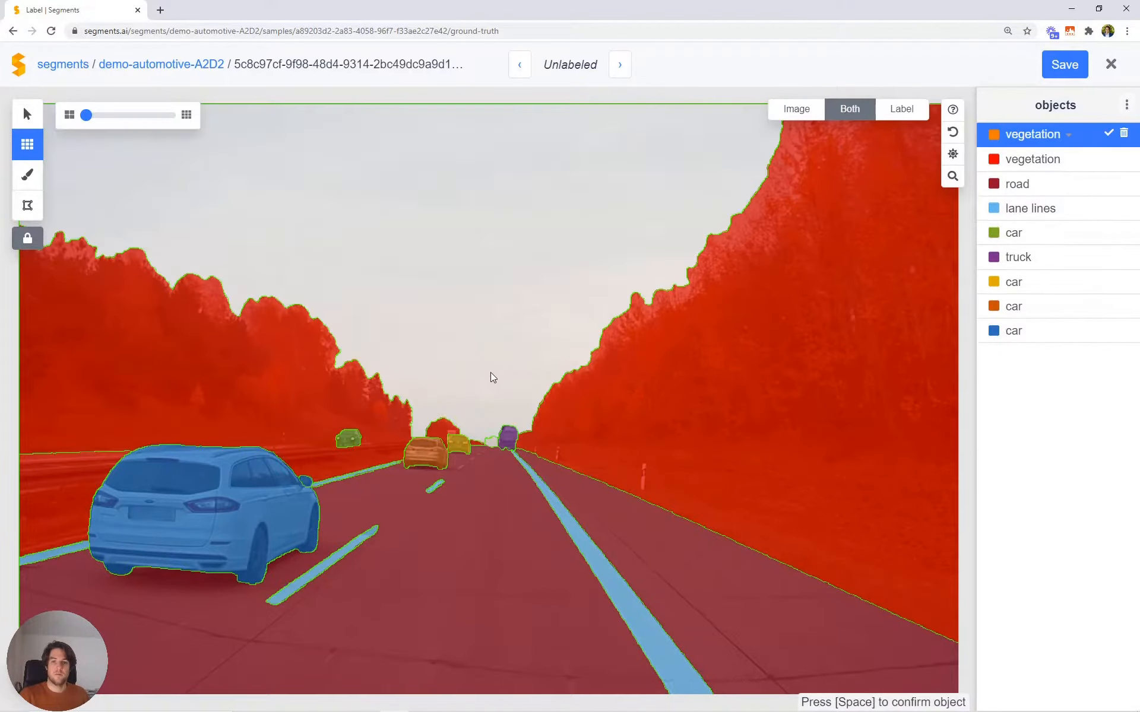
key(Return)
text(sky)
key(Return)
key(space)
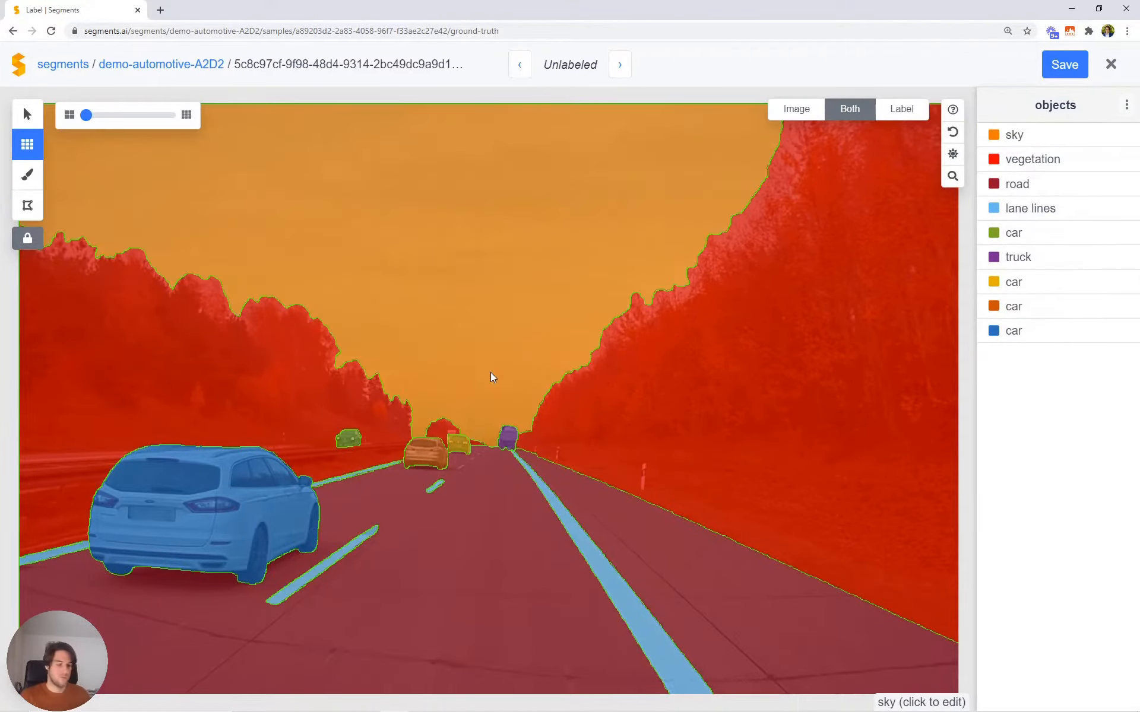
- View the segmentation labels alone, and return to the combined image and label view
key(Tab)
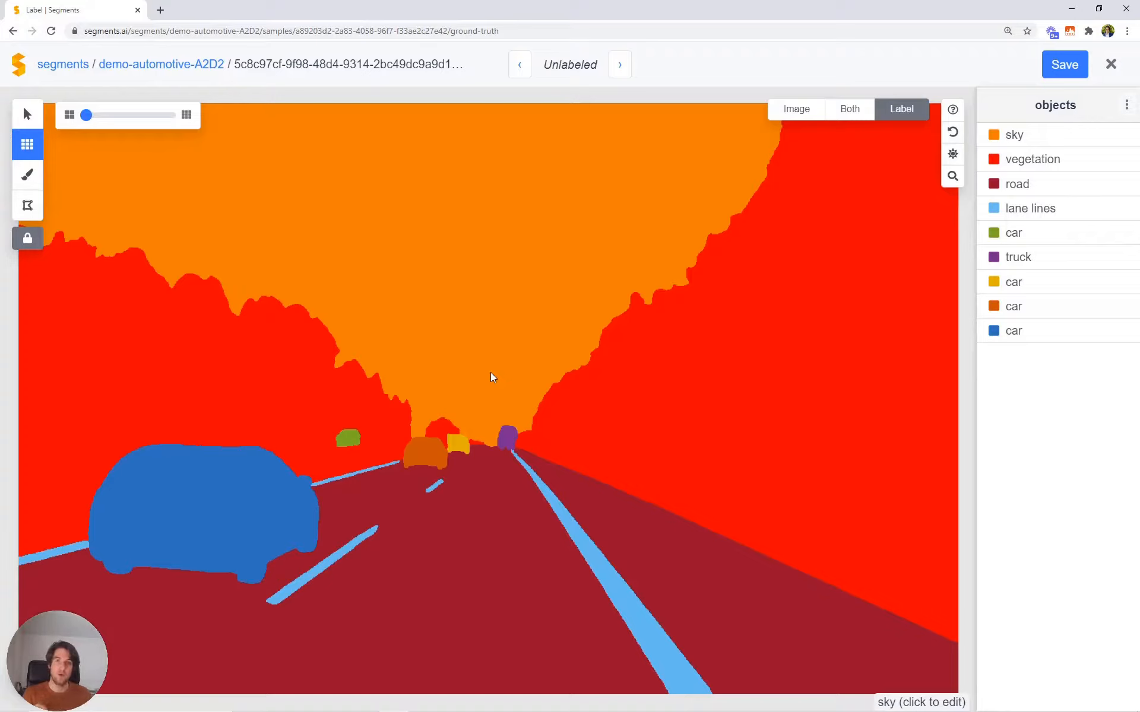
key(Tab)
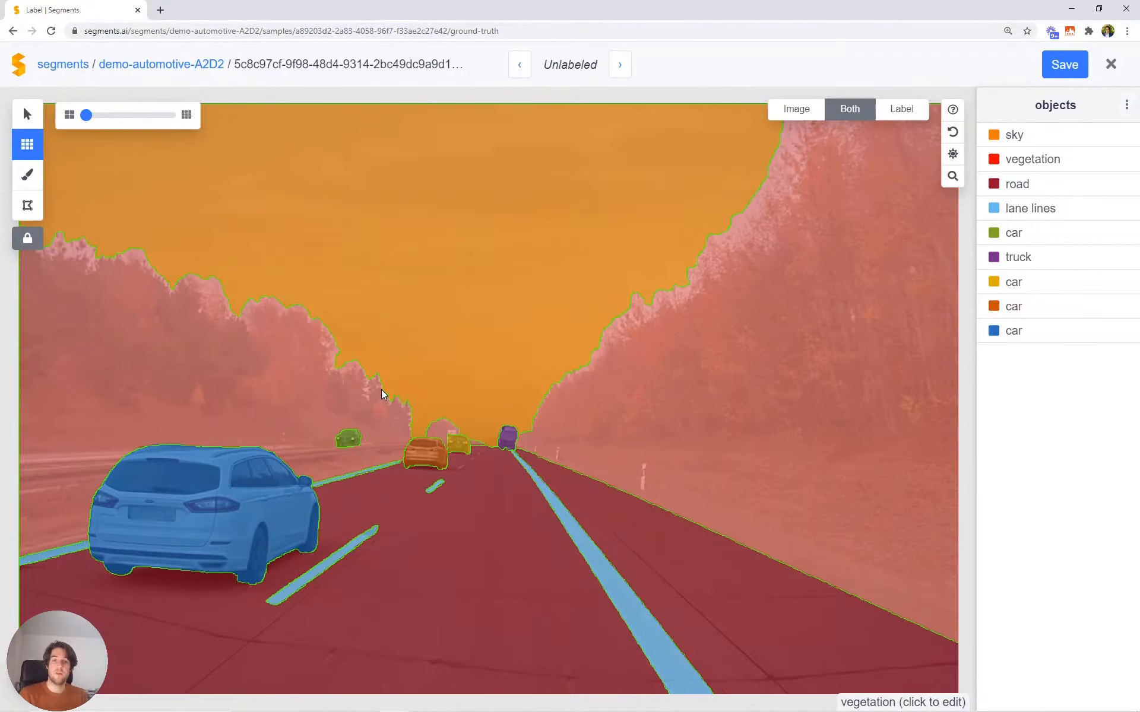
- Clear all labelled objects from the image
key(ctrl+z)
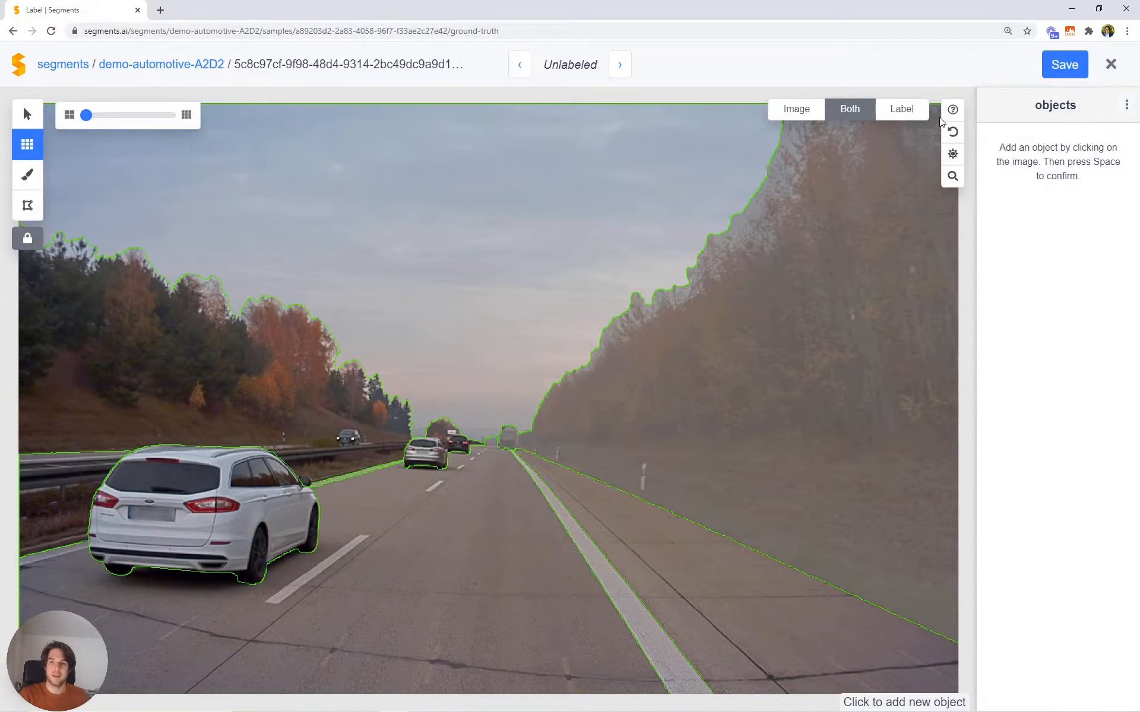
- Review the list of hotkeys in the help dialog and close it
click(952, 111)
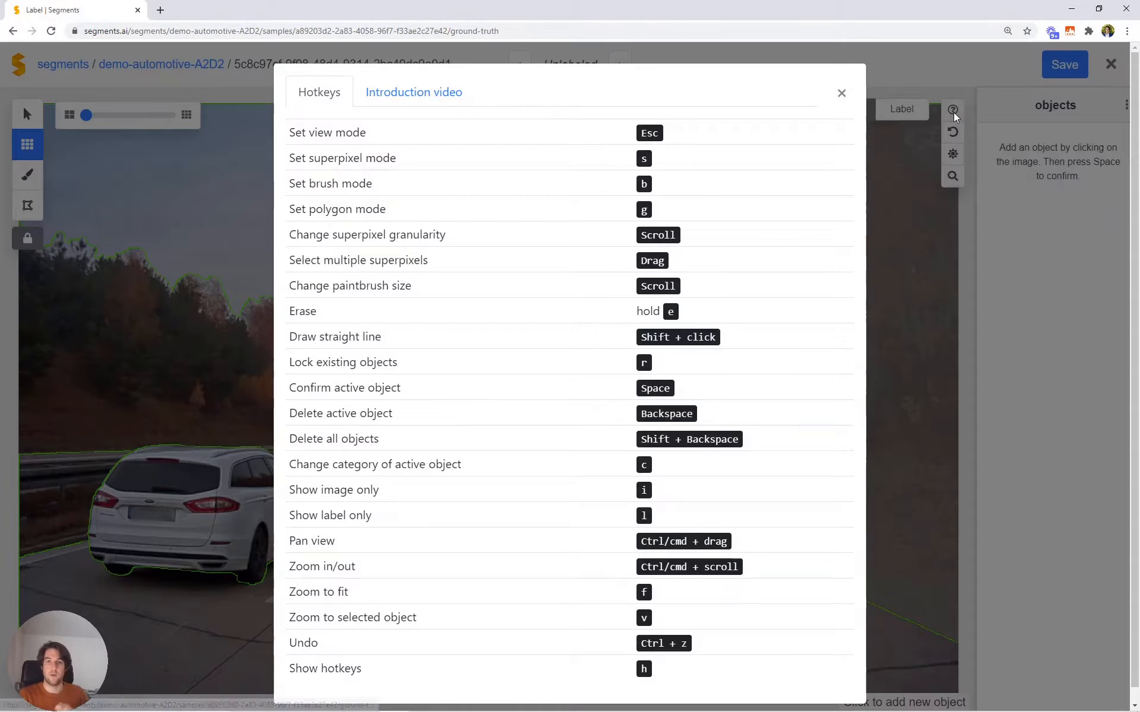
click(842, 93)
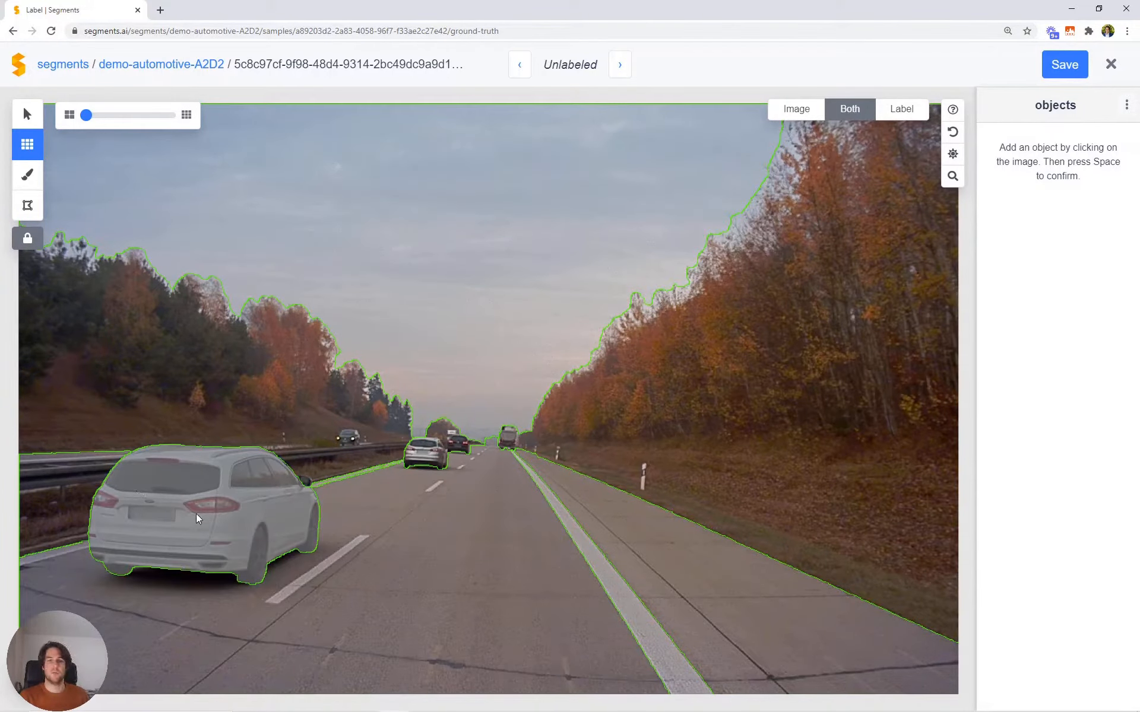
- Select the white car in the foreground as a new object
click(212, 532)
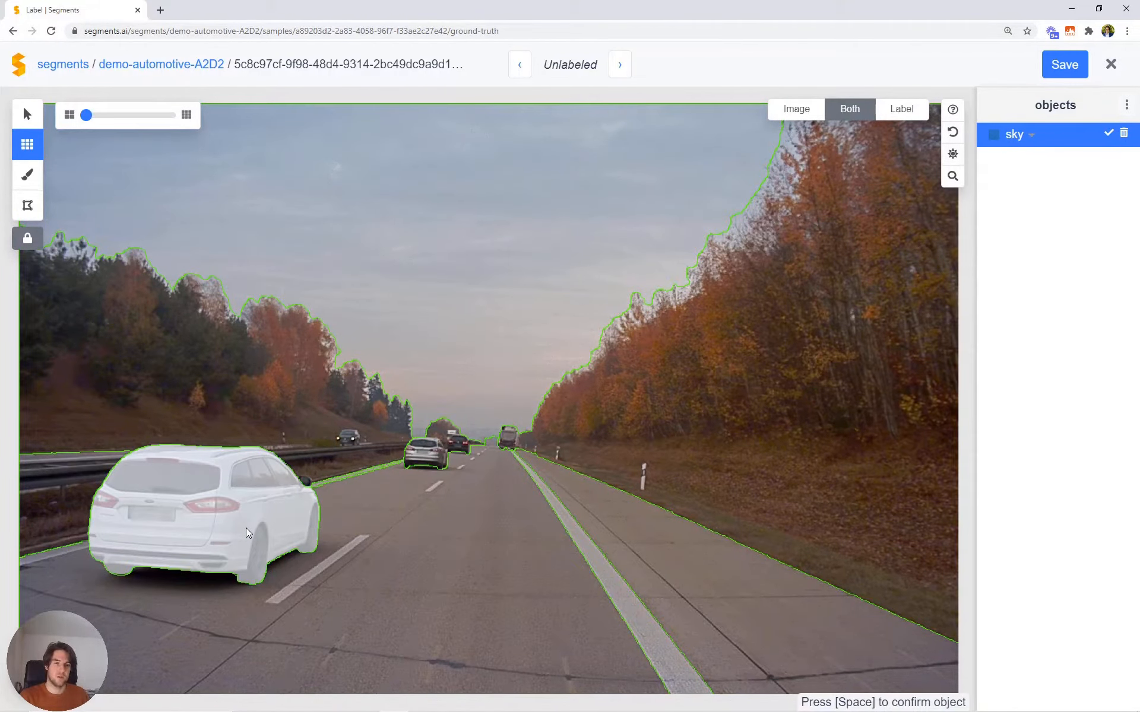
scroll(258, 524, up, 10)
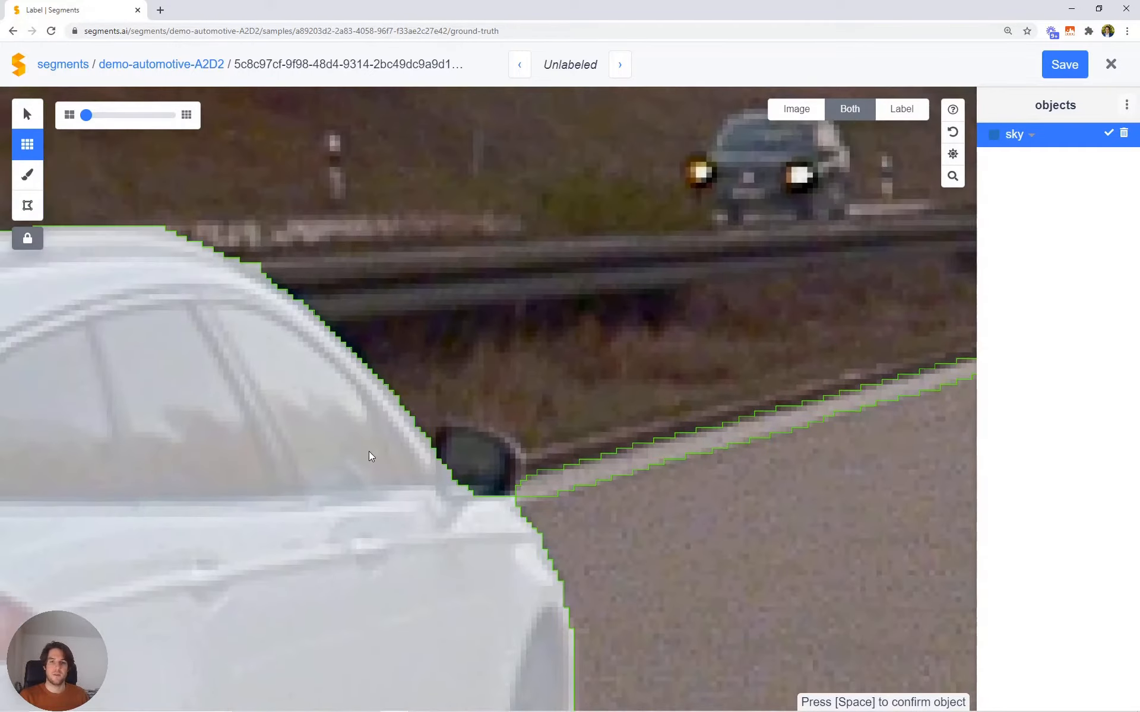
drag(368, 498, 433, 391)
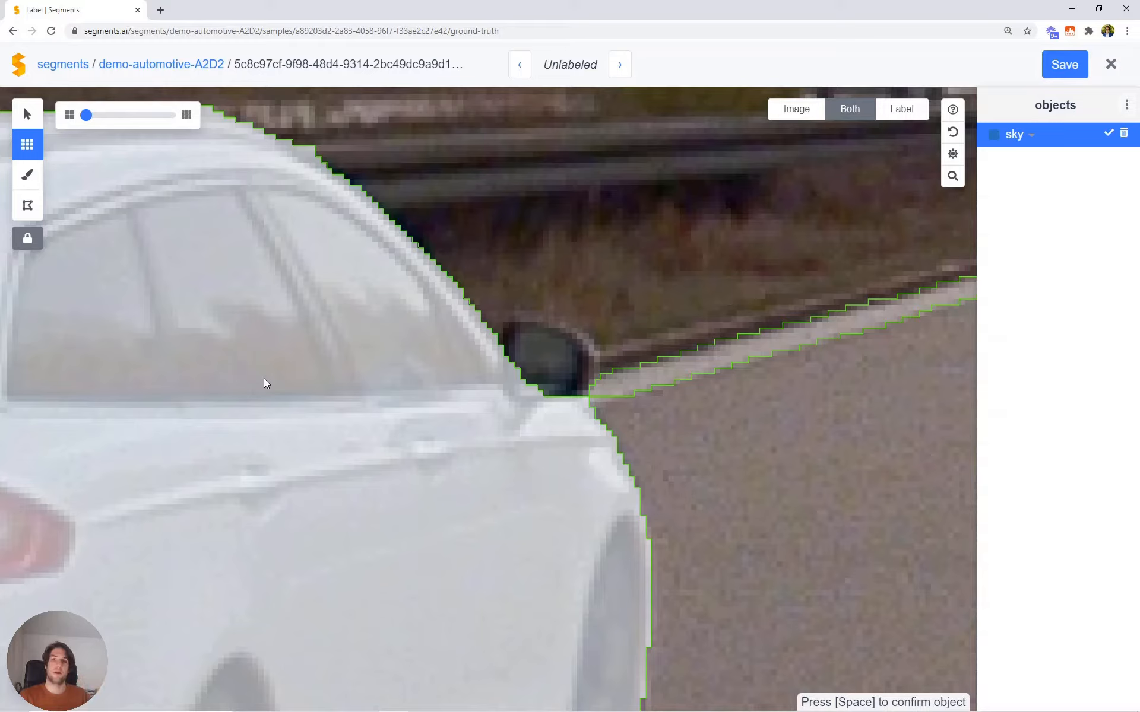
- Paint the car's side mirror into the mask with a small brush, and undo the stroke
click(27, 174)
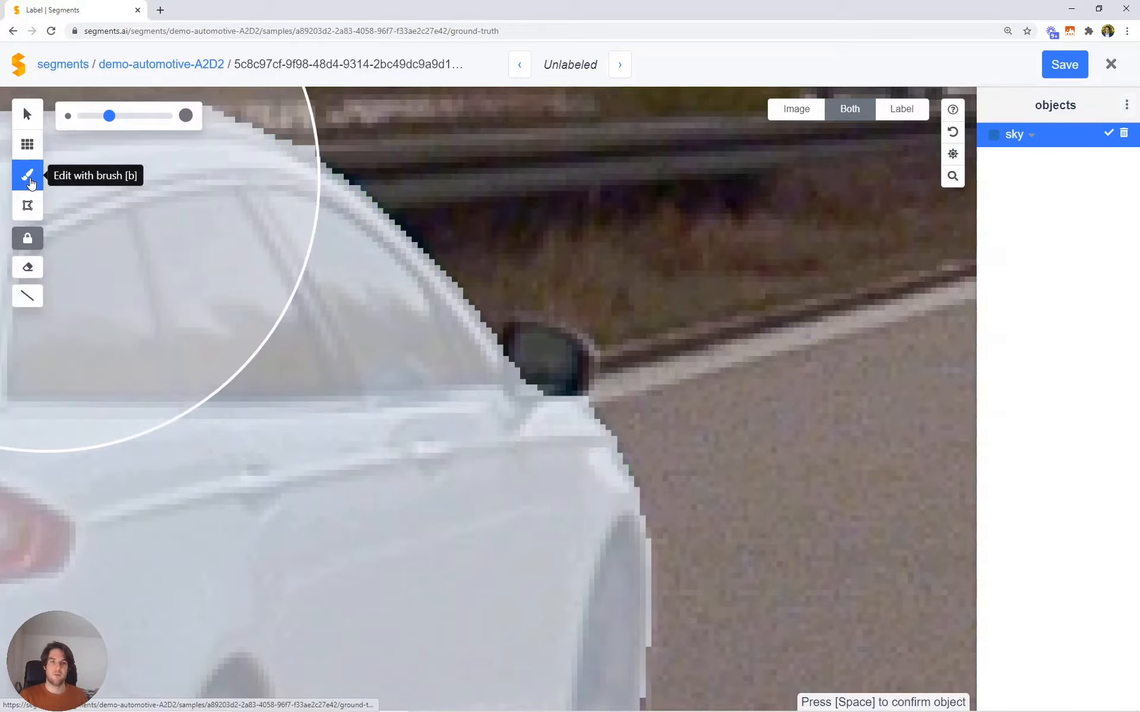
scroll(462, 276, down, 6)
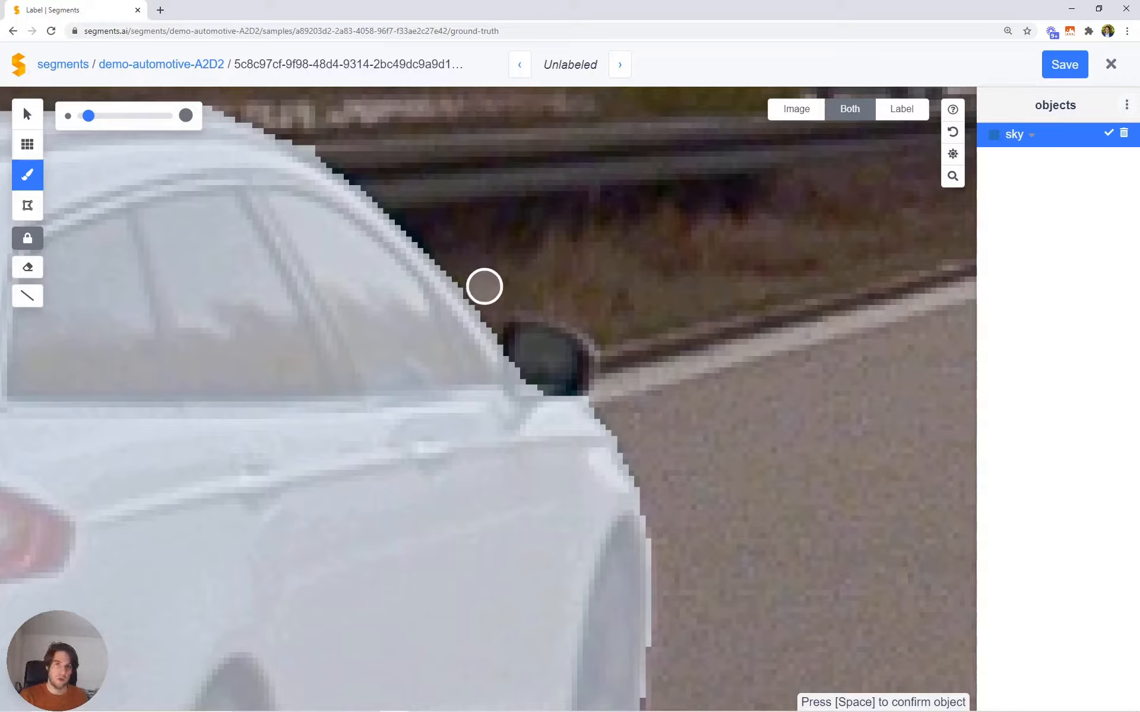
scroll(529, 297, up, 4)
scroll(529, 298, down, 3)
scroll(529, 298, down, 3)
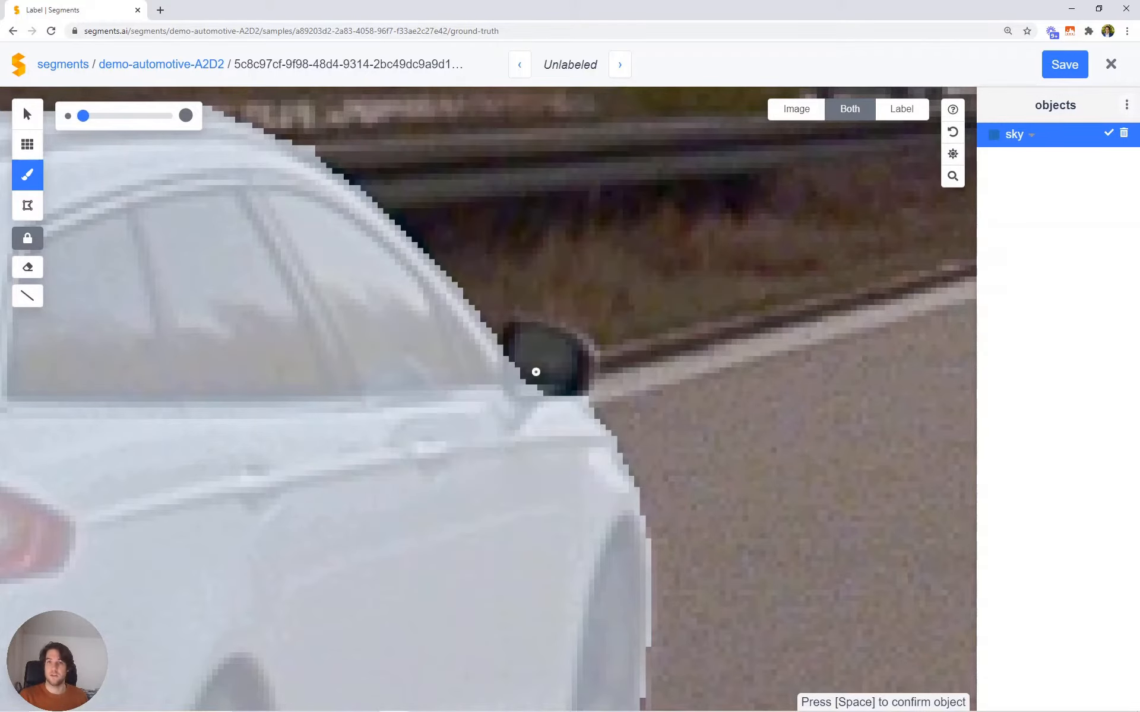
scroll(534, 410, up, 3)
scroll(529, 404, down, 2)
scroll(516, 376, up, 1)
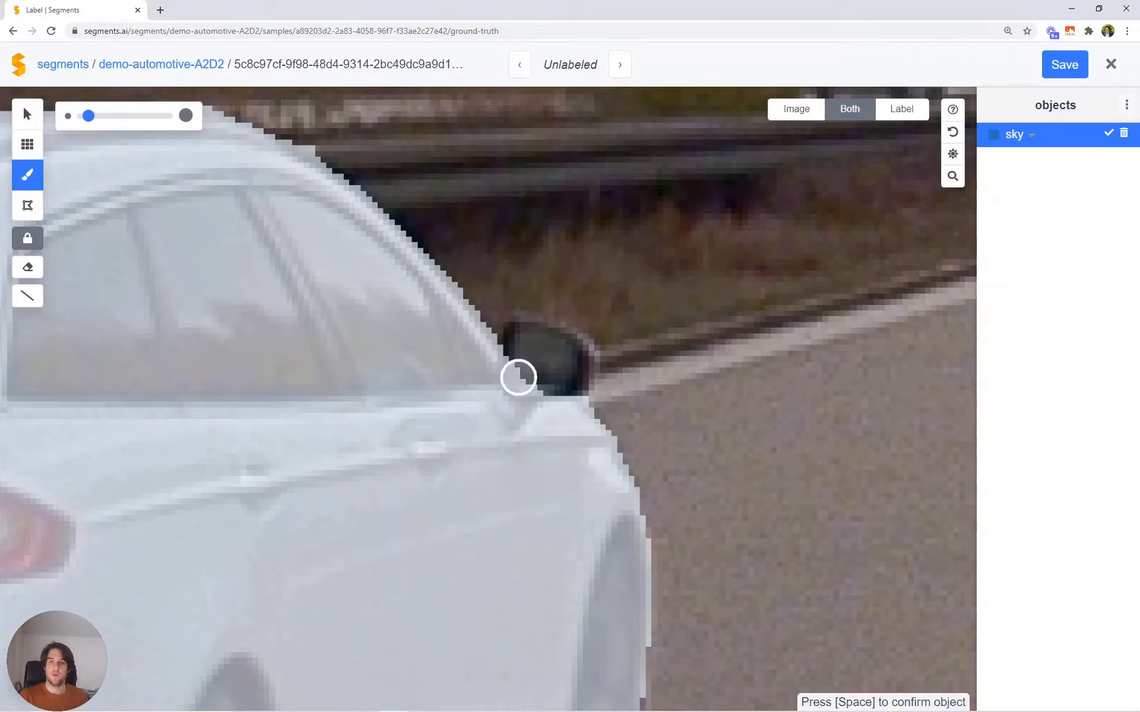
mouse_move(516, 376)
mouse_down()
mouse_move(522, 333)
mouse_move(578, 358)
mouse_move(562, 384)
mouse_move(558, 359)
mouse_up()
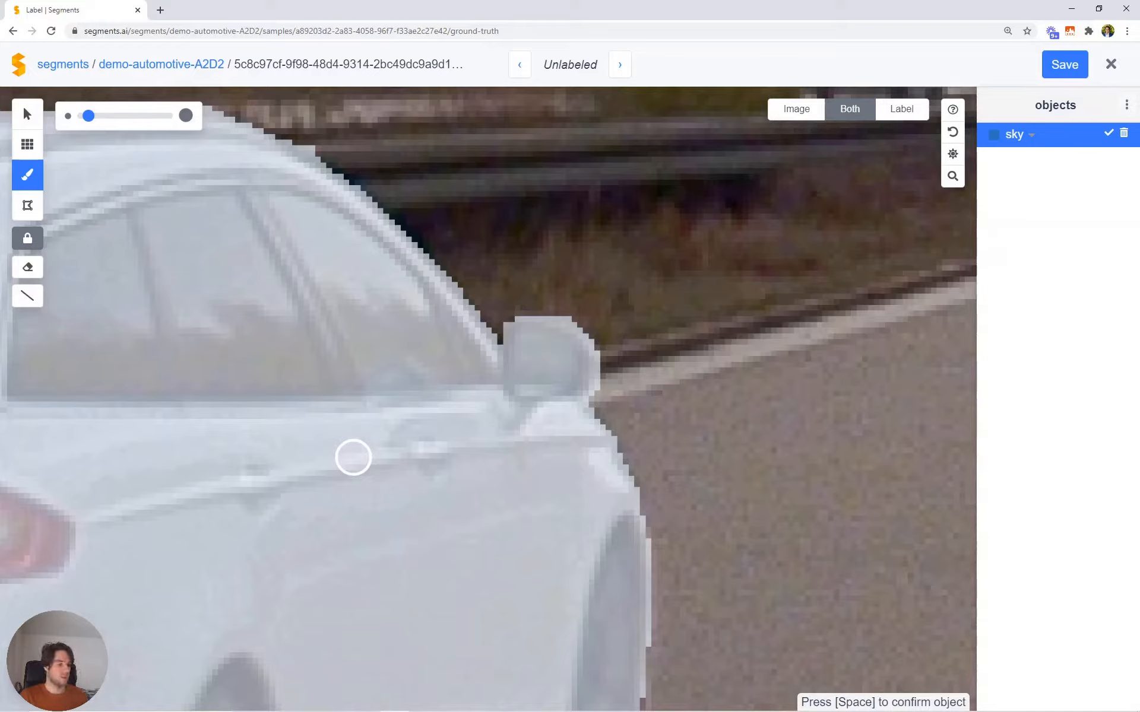
key(ctrl+z)
- Add the side mirror to the car's mask with a straight-edged polygon, and undo the addition
click(27, 207)
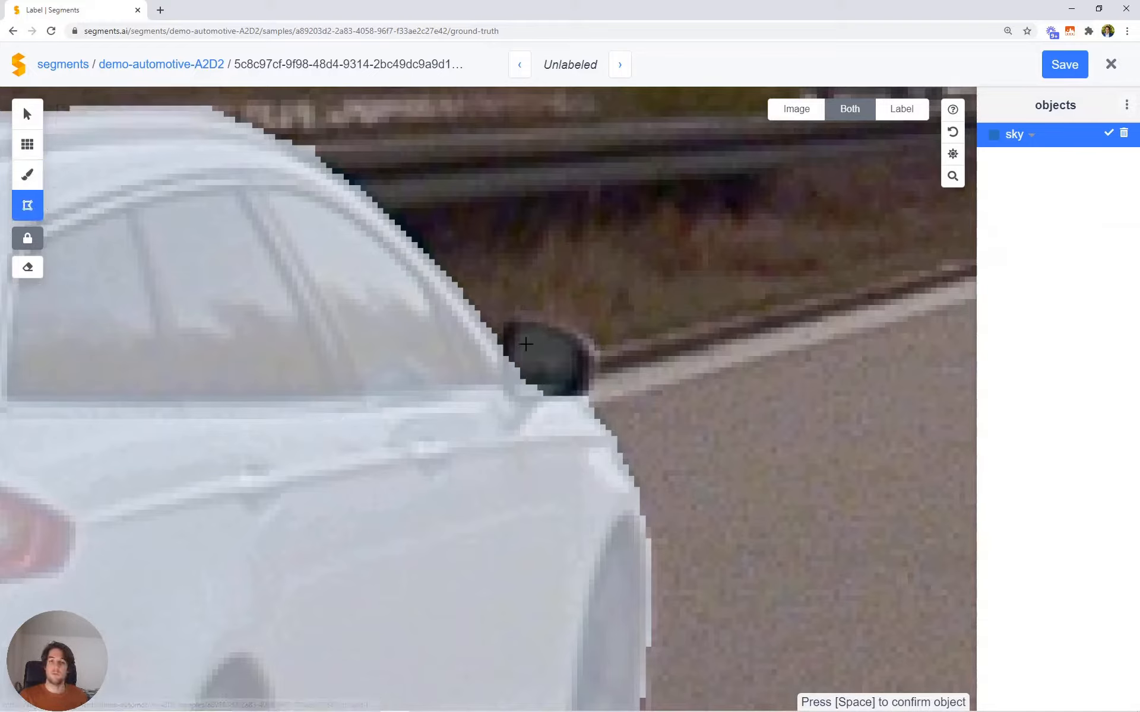
click(503, 361)
click(504, 311)
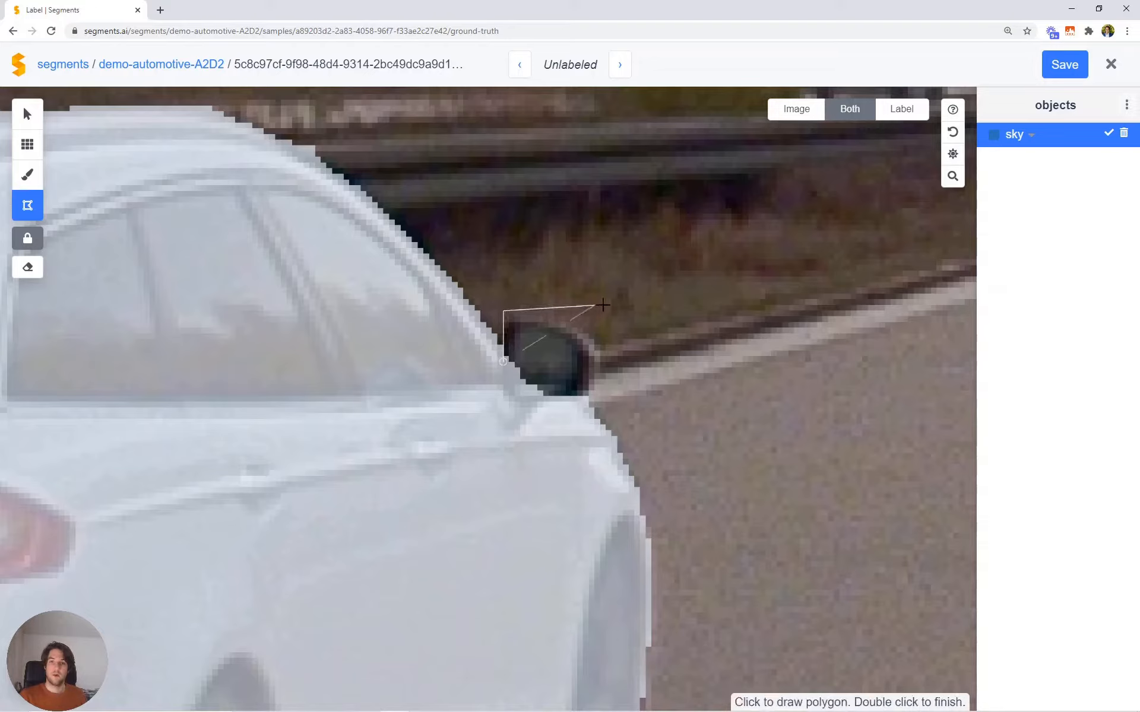
click(566, 311)
click(602, 345)
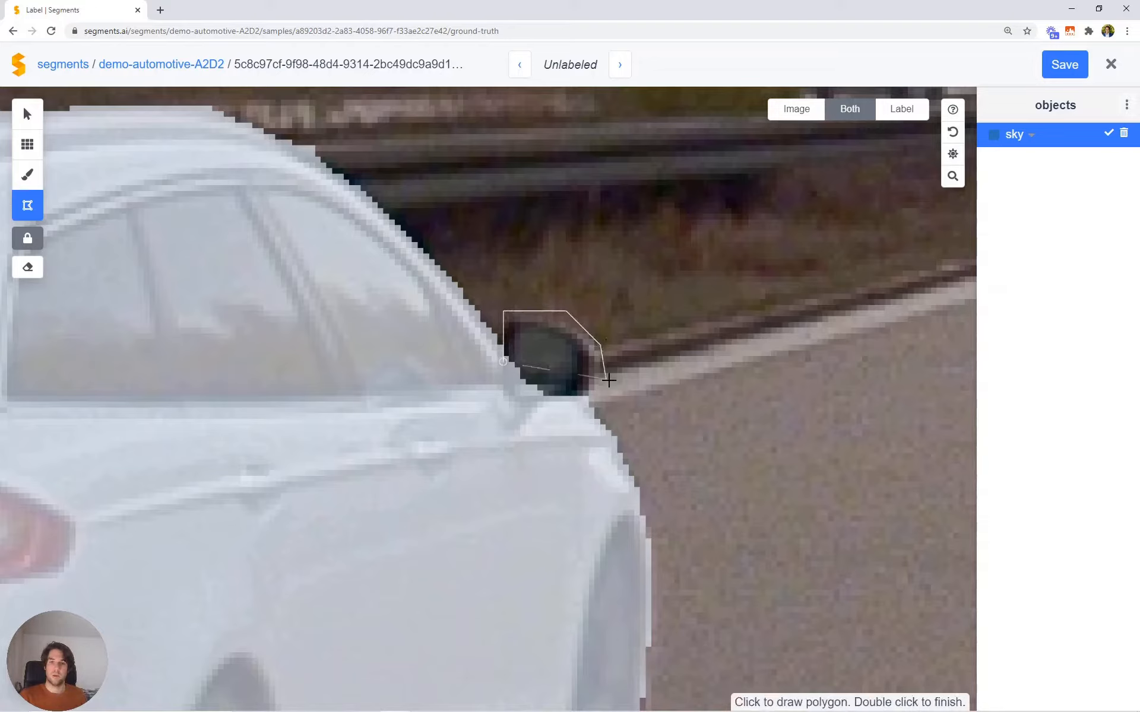
click(606, 378)
click(590, 424)
double_click(490, 417)
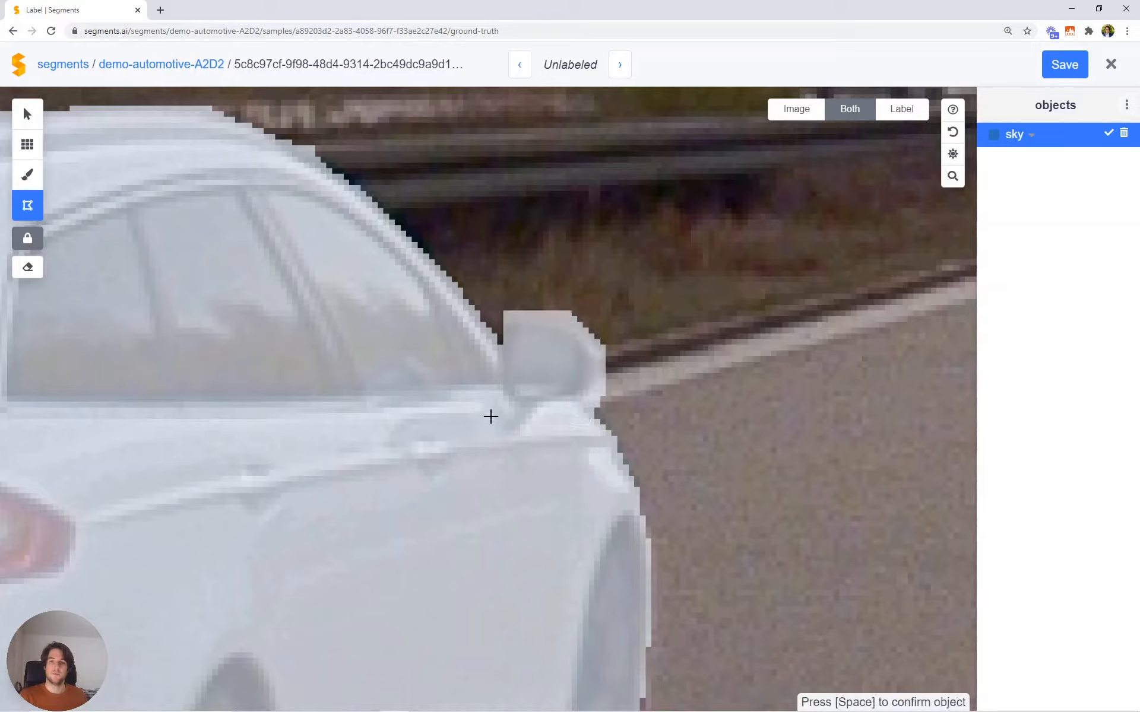
key(ctrl+z)
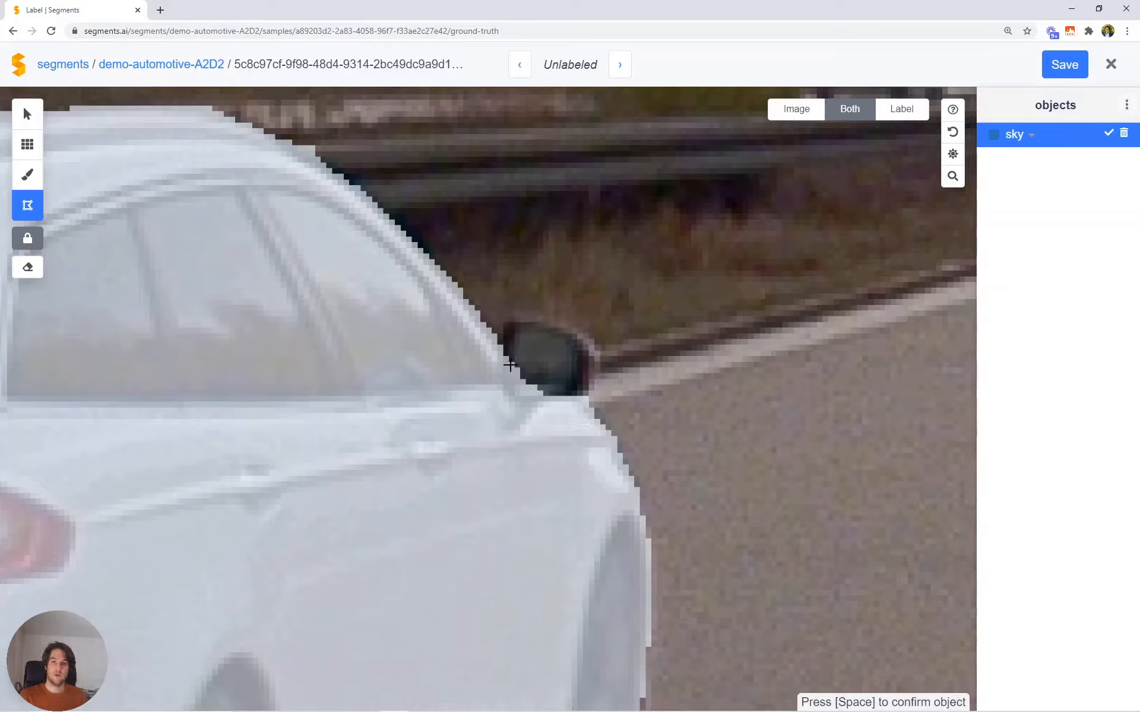
- Add the side mirror to the car's mask by tracing around it with a freehand polygon outline
mouse_move(503, 356)
mouse_down()
mouse_move(510, 314)
mouse_move(576, 319)
mouse_move(603, 343)
mouse_move(605, 374)
mouse_move(577, 410)
mouse_move(512, 404)
mouse_move(504, 360)
mouse_up()
drag(764, 344, 394, 302)
scroll(394, 303, down, 1)
drag(492, 298, 421, 181)
- Draw a polygon combining straight and freehand edges on the empty road beside the car, and undo it
click(367, 364)
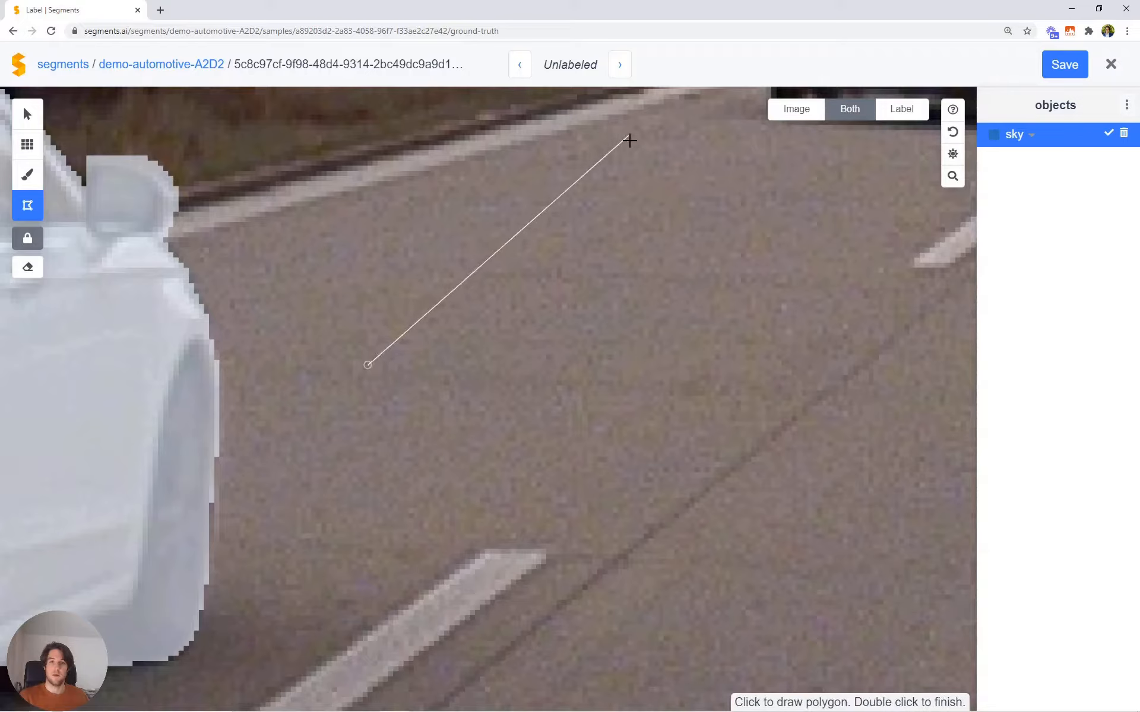
click(629, 137)
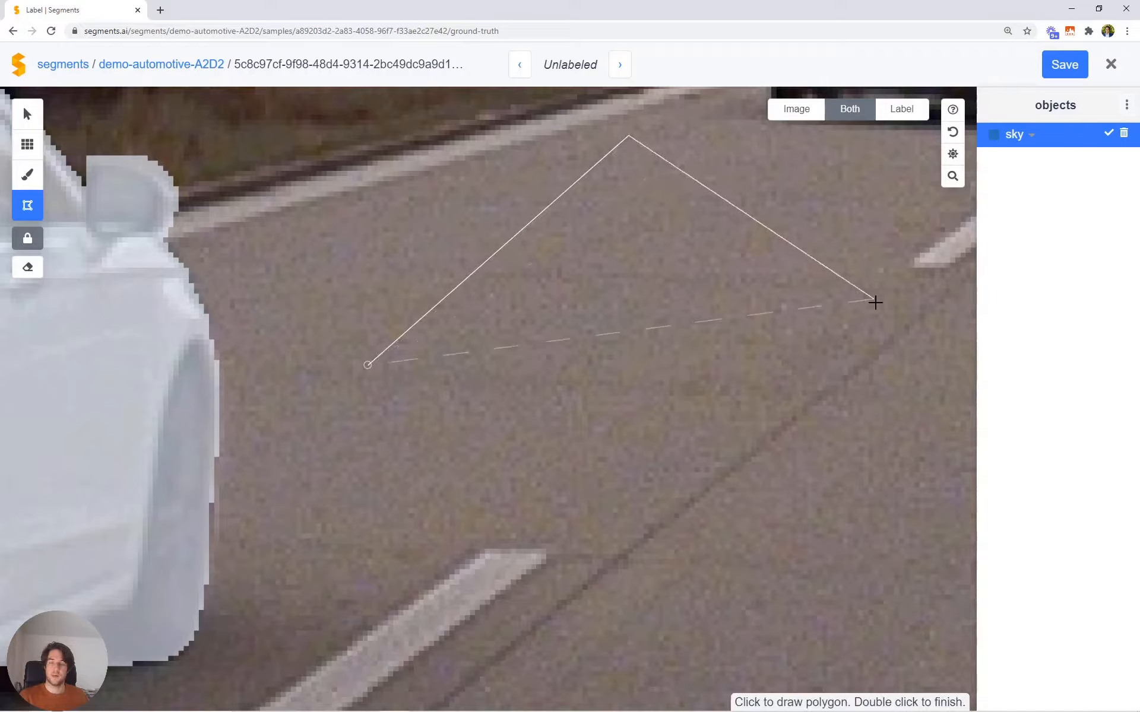
click(873, 299)
click(817, 559)
mouse_move(649, 539)
mouse_down()
mouse_move(679, 514)
mouse_move(629, 437)
mouse_move(708, 340)
mouse_move(490, 472)
mouse_up()
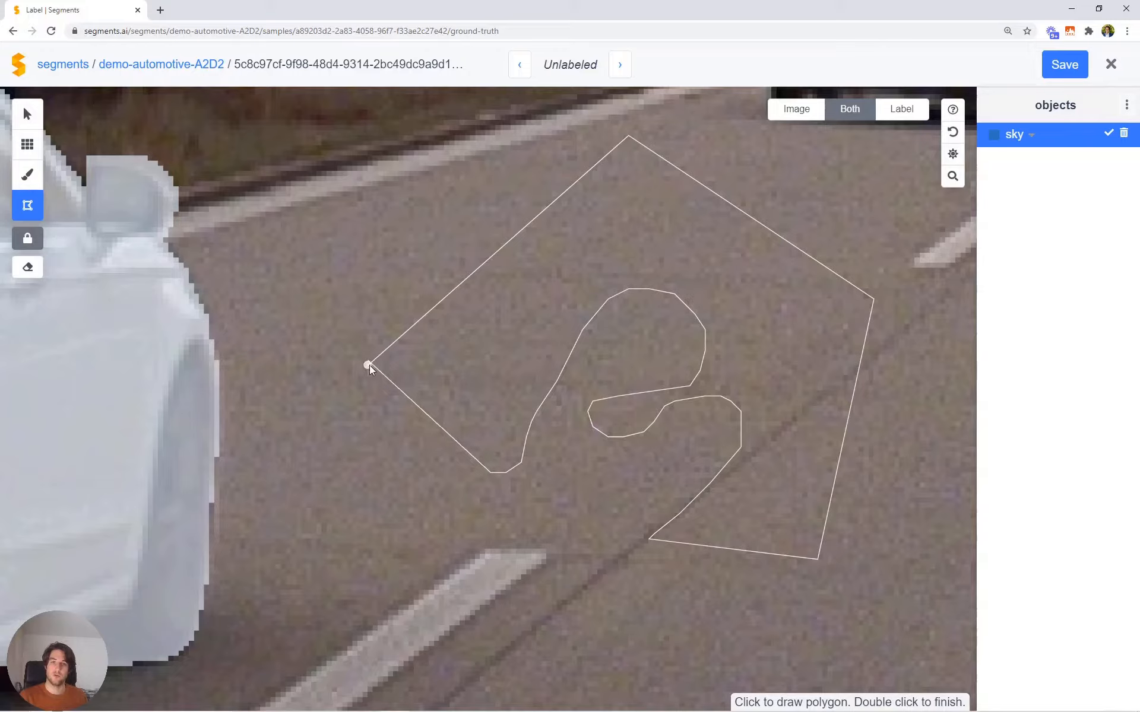
double_click(387, 450)
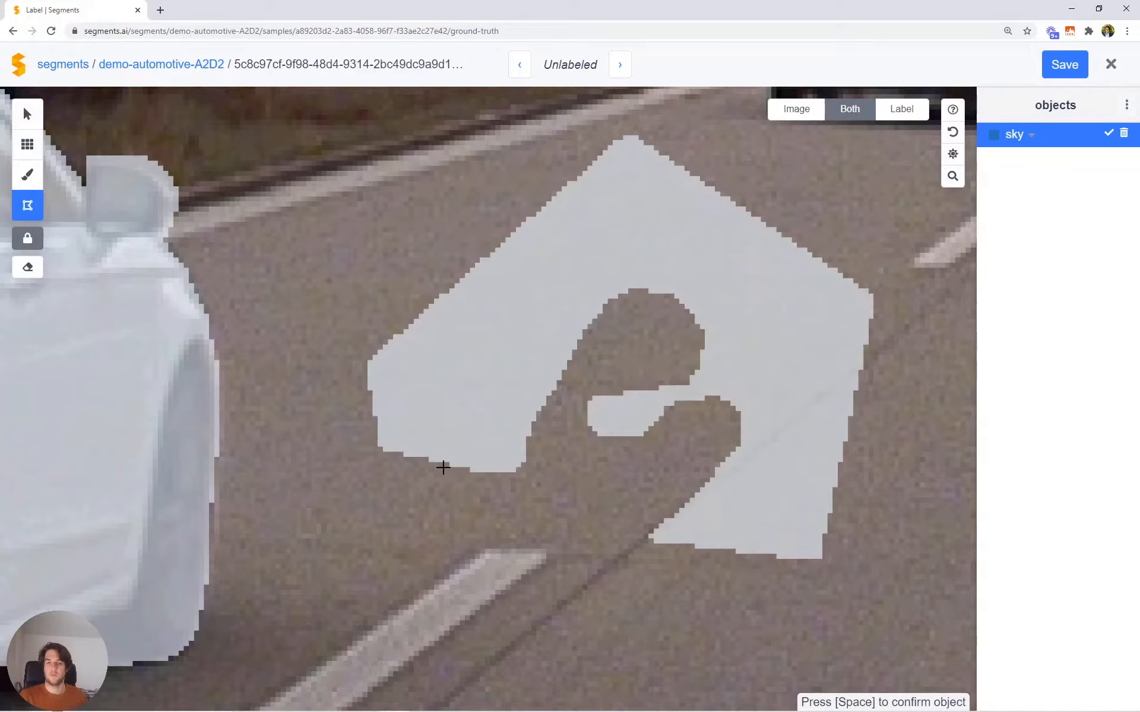
key(ctrl+z)
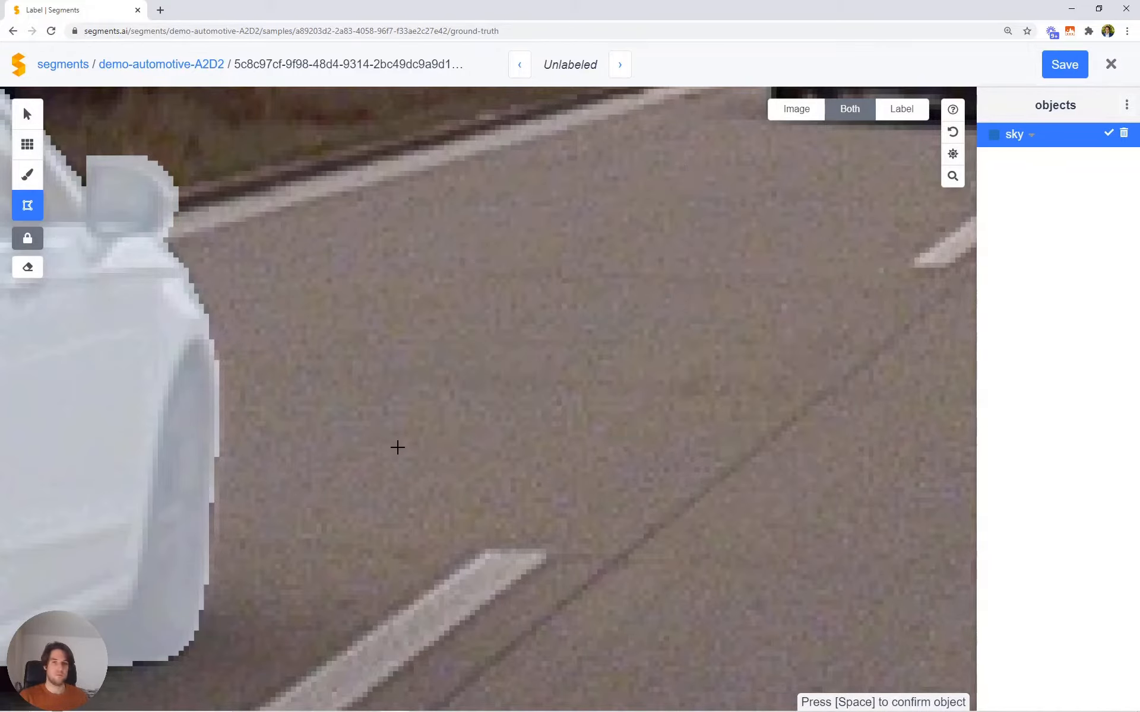
- Confirm the car's mask, including the side mirror, as a finished object
drag(395, 445, 644, 481)
scroll(643, 481, down, 10)
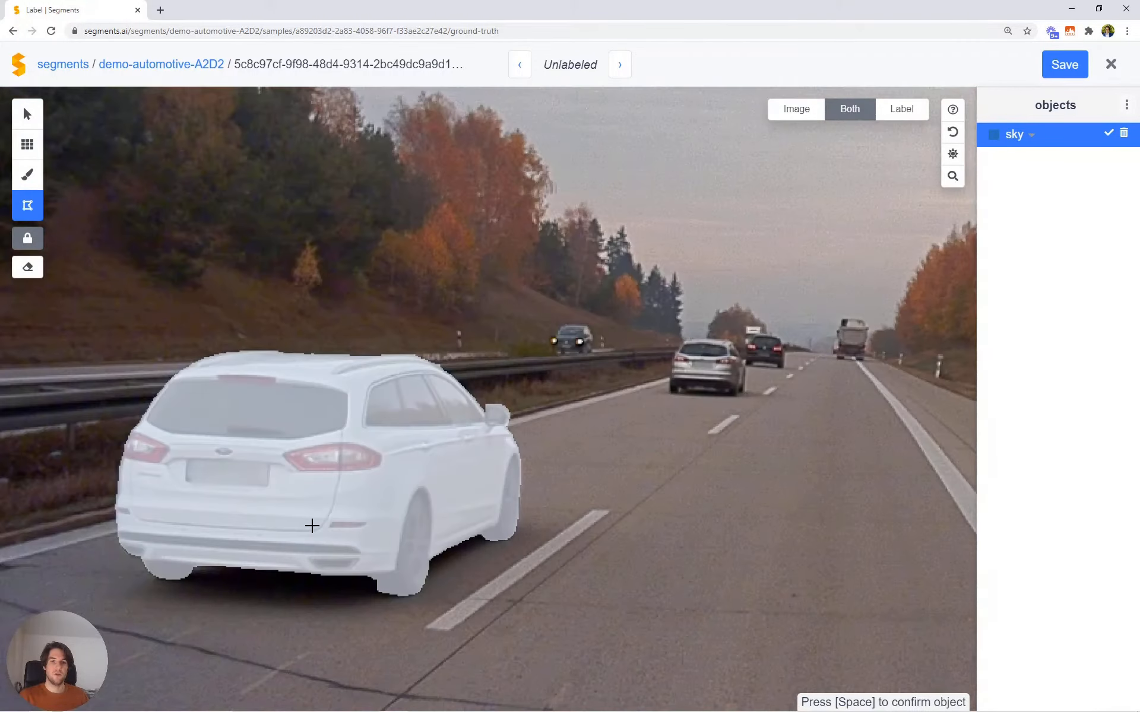
drag(311, 525, 399, 443)
scroll(398, 442, up, 3)
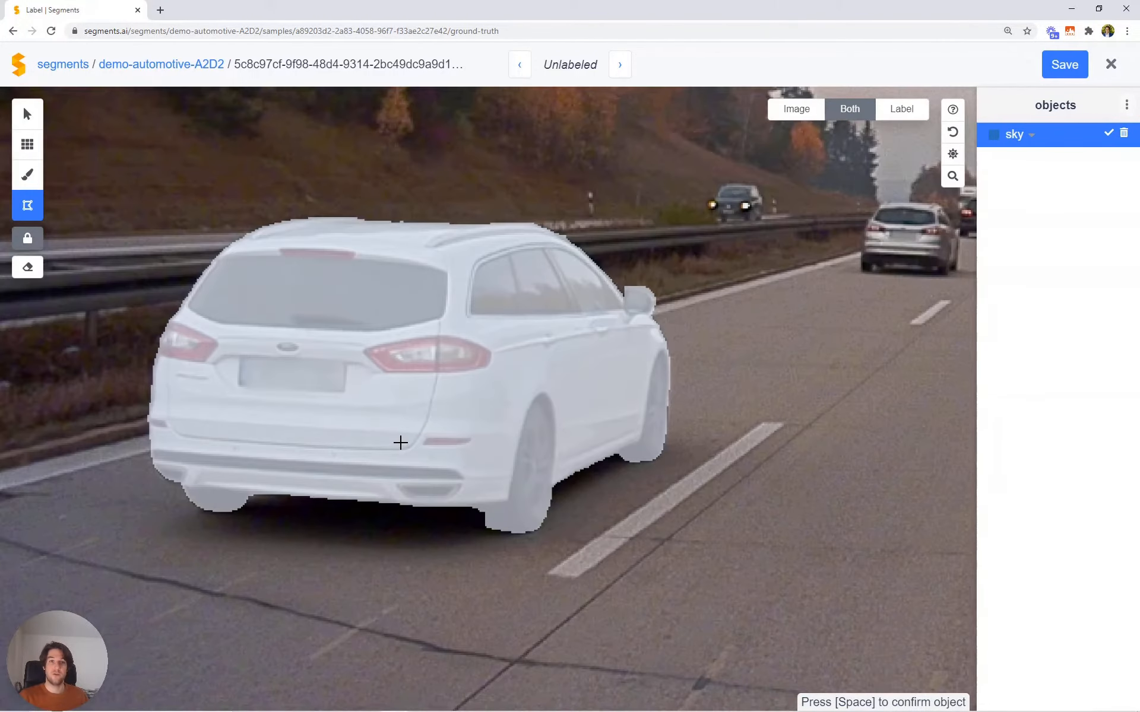
key(space)
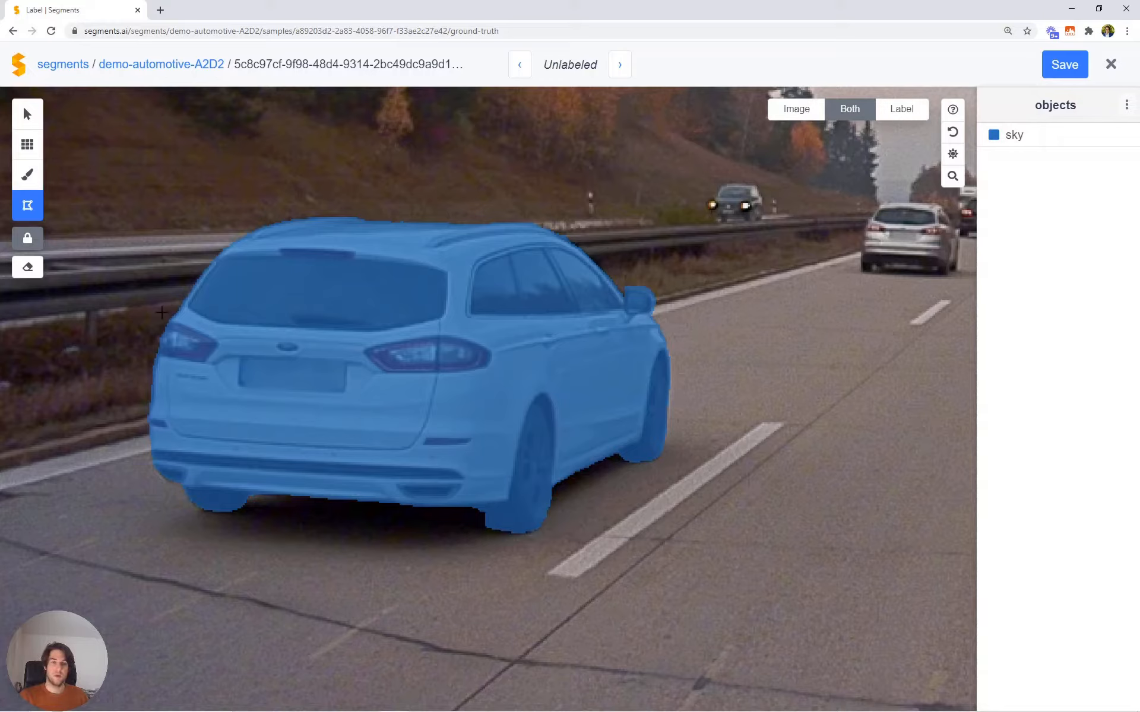
- With the lock protecting existing objects on, draw a second object's polygon over the car's rear and the road behind it
click(28, 240)
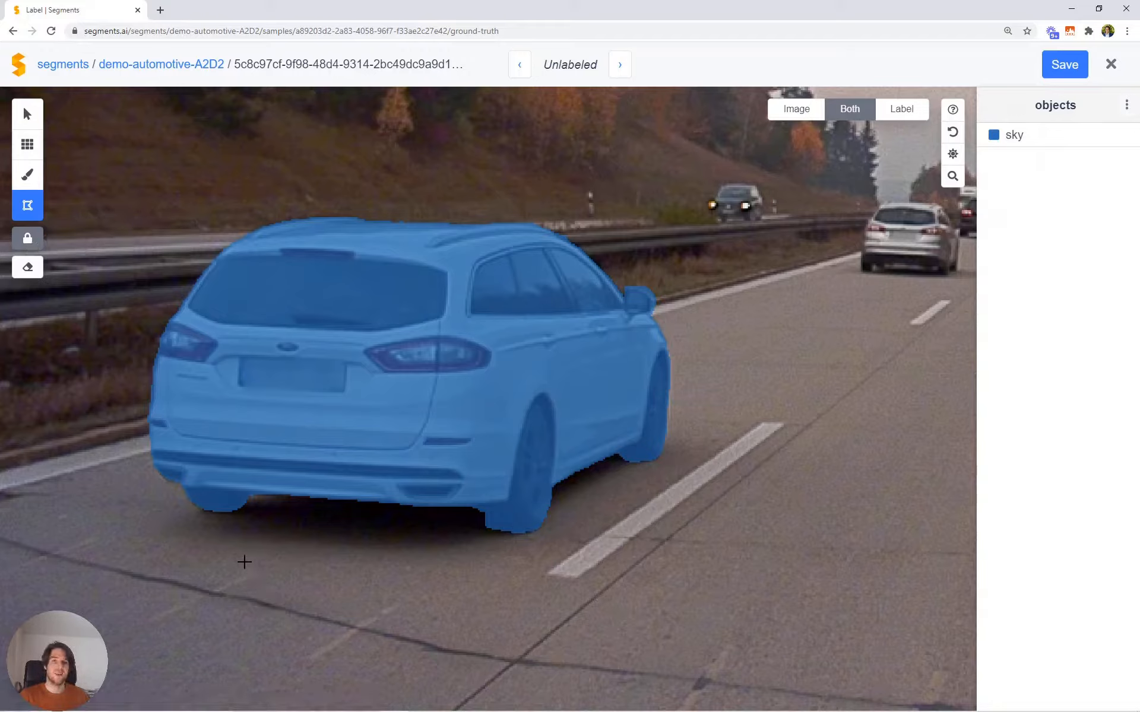
click(260, 616)
click(513, 632)
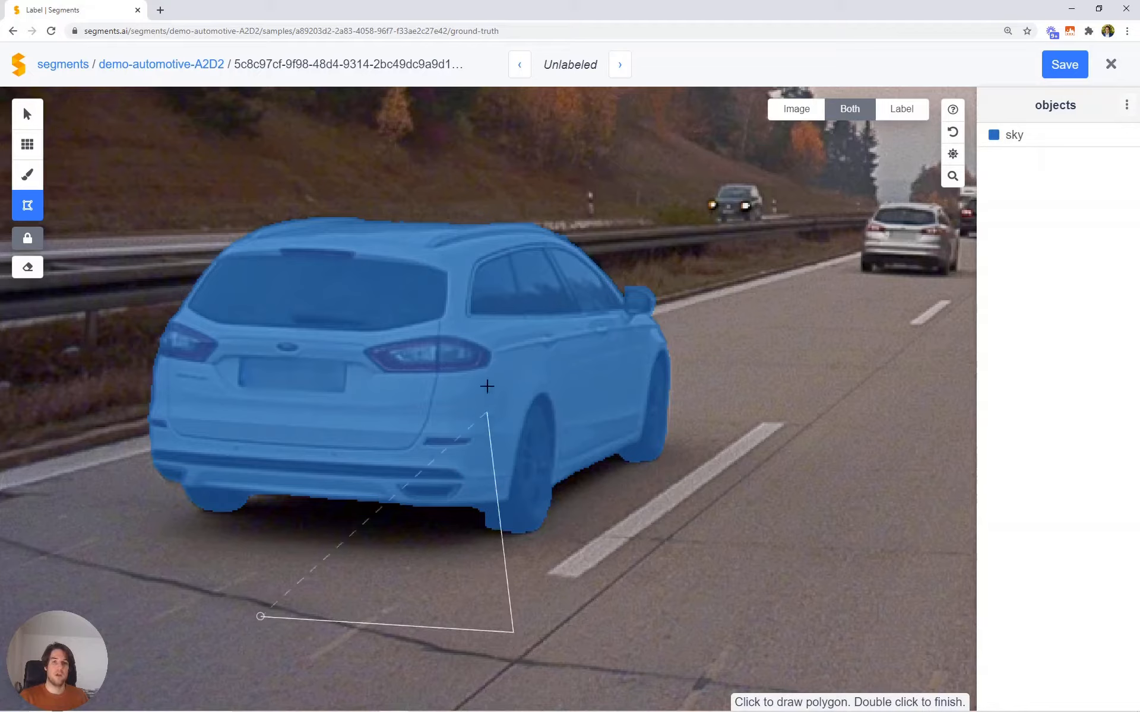
click(487, 376)
click(224, 384)
double_click(188, 584)
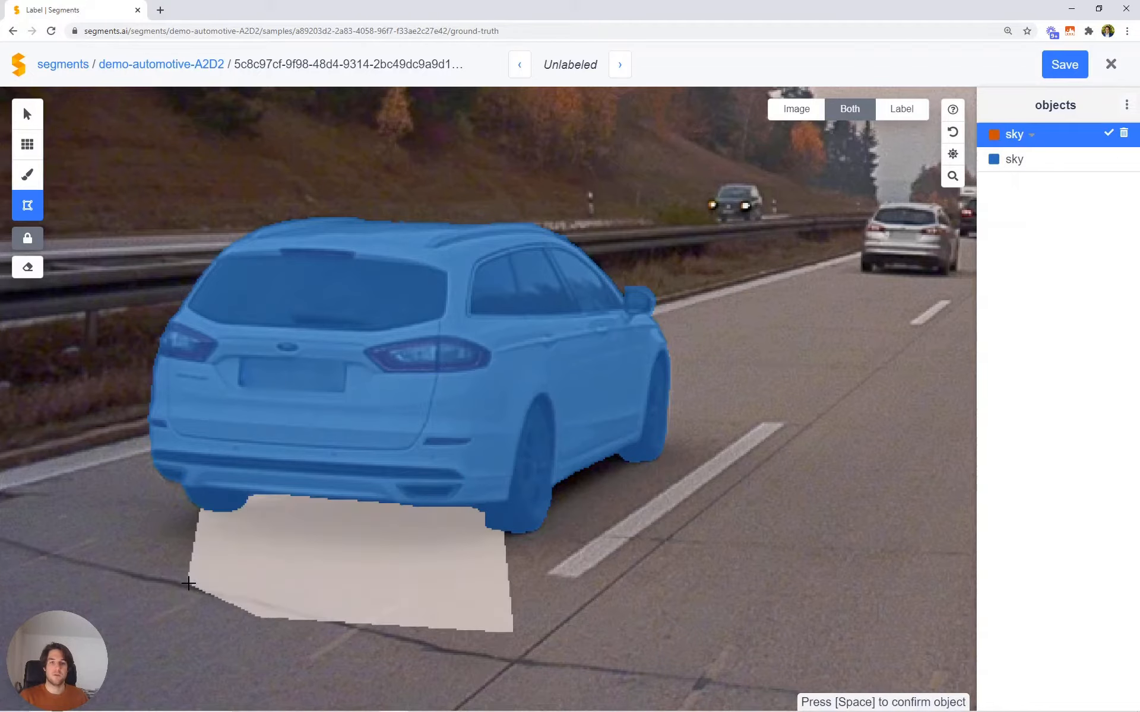
- Turn off the lock on existing objects and extend the second object with a polygon overlapping the car's mirror side
key(l)
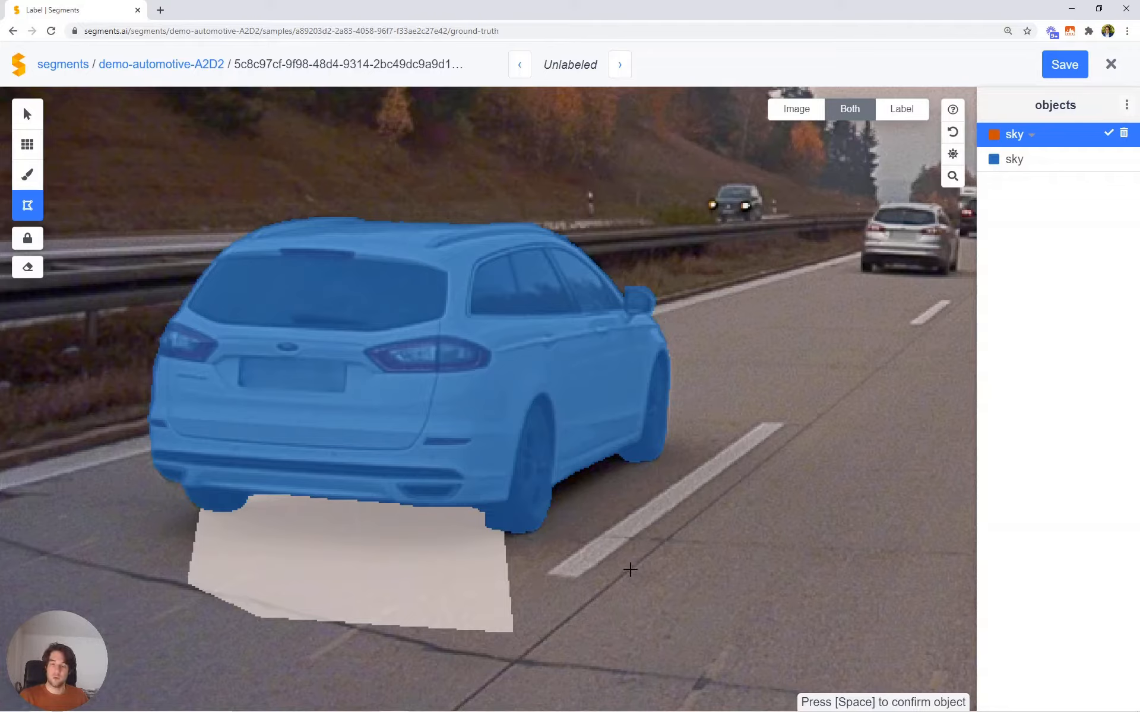
click(630, 569)
click(533, 402)
click(662, 236)
click(880, 385)
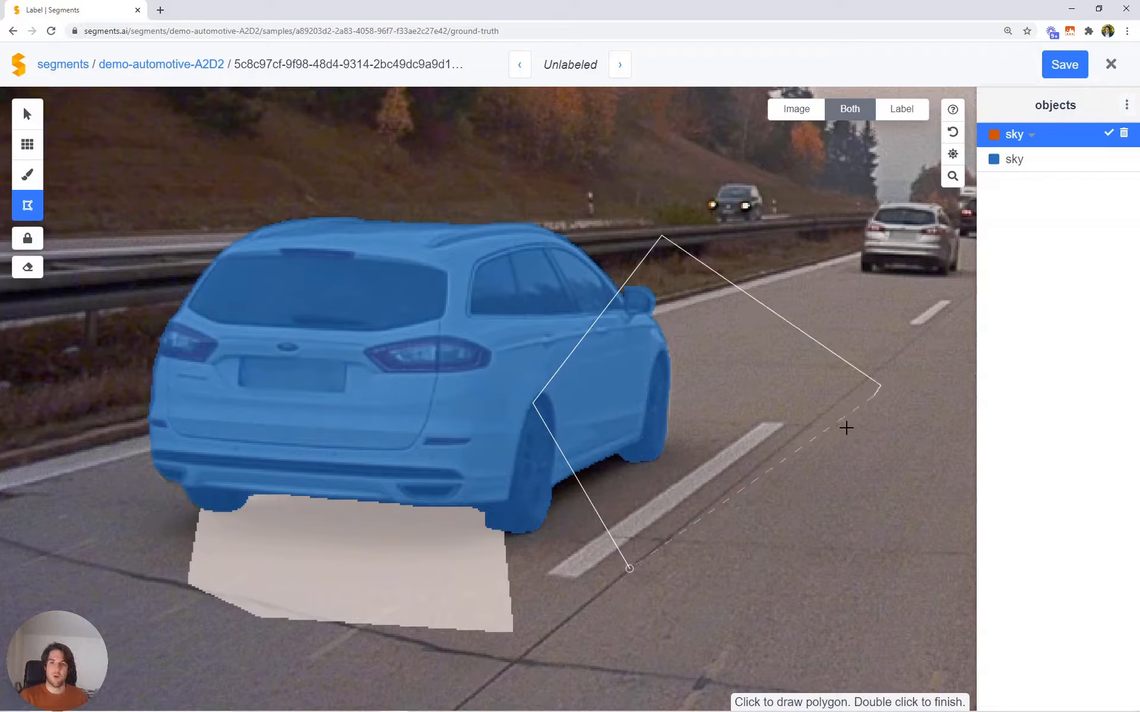
double_click(789, 487)
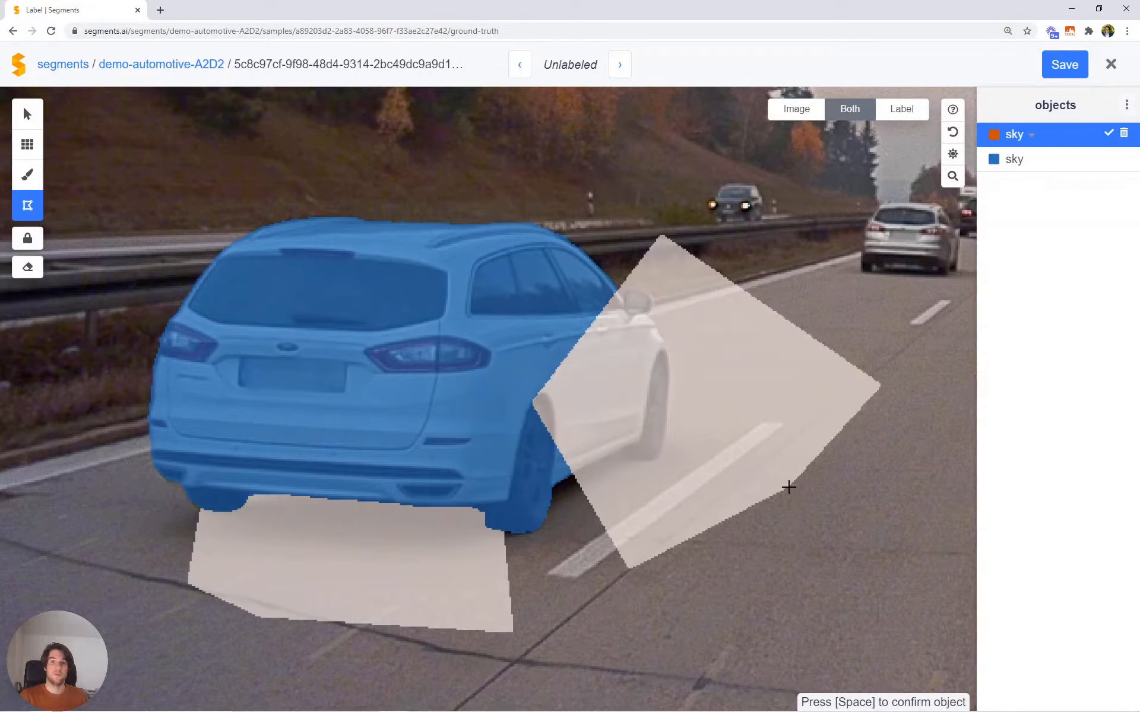
- Undo both polygons of the second object and select the car object for editing again
key(ctrl+z)
key(ctrl+z)
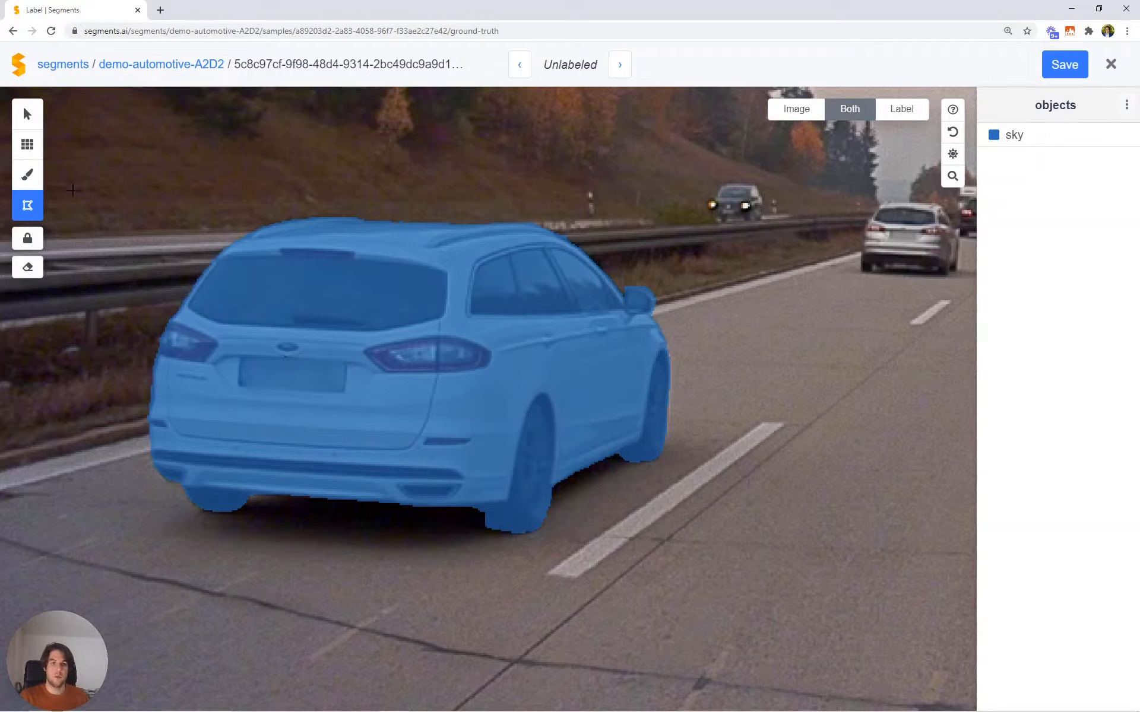
key(Escape)
click(373, 365)
scroll(272, 338, up, 3)
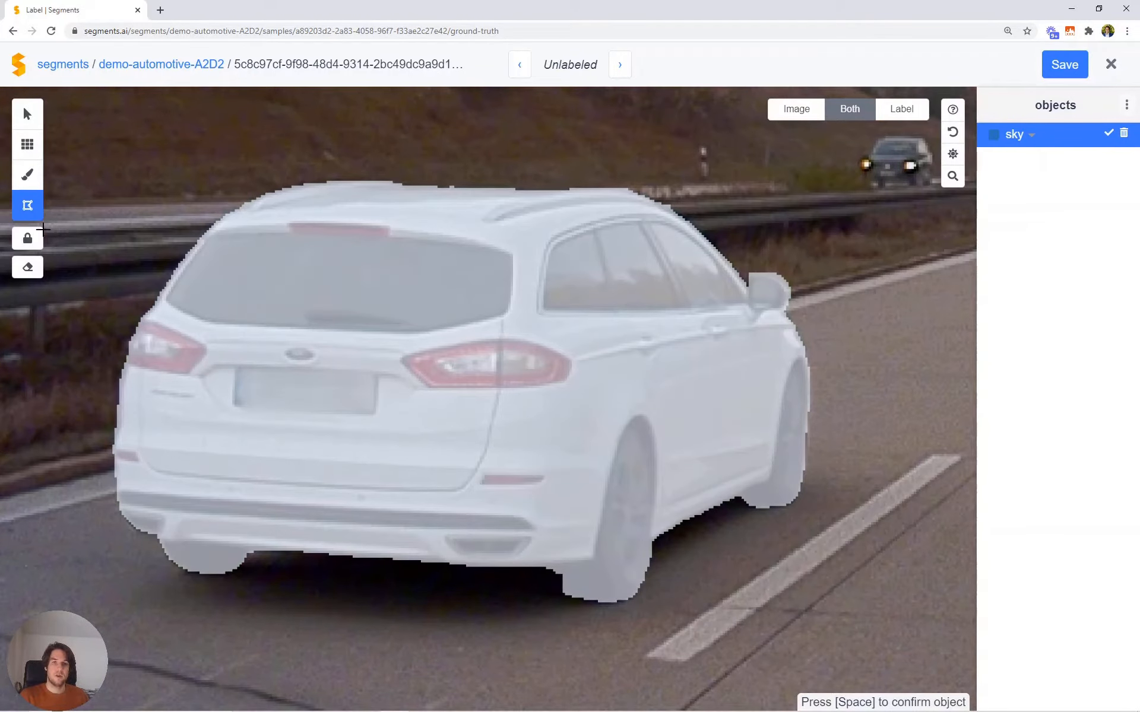
- Erase the area around the car's licence plate and badge from its mask with the brush eraser
click(24, 178)
key(e)
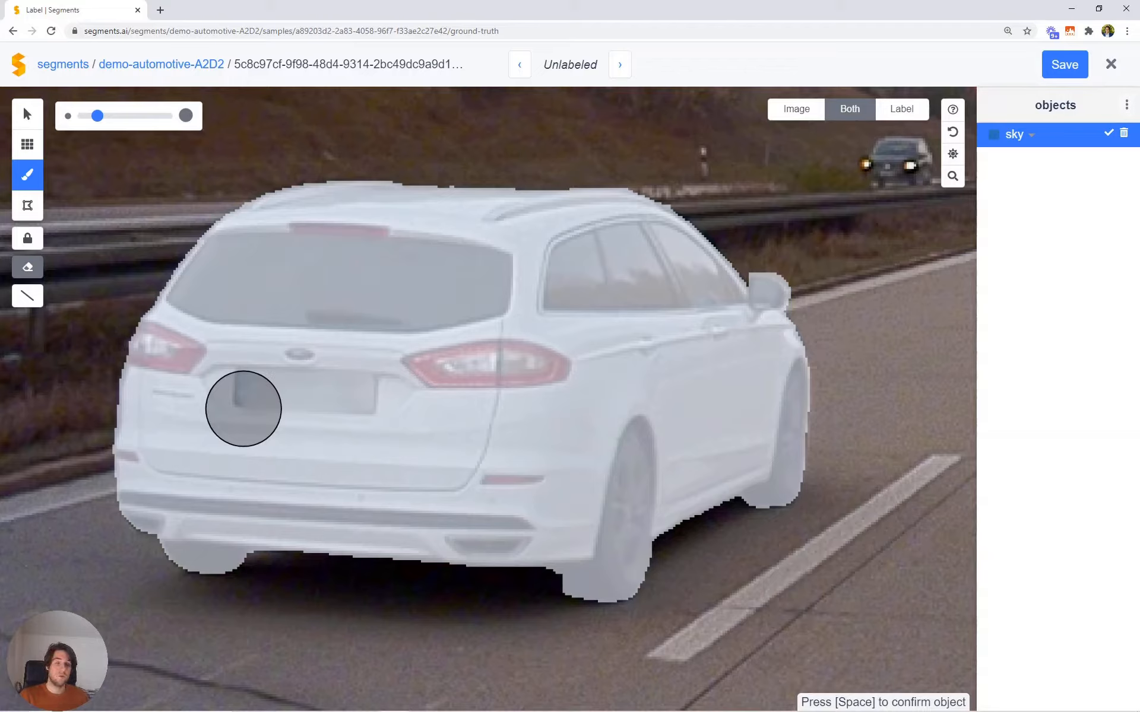
mouse_move(246, 416)
mouse_down()
mouse_move(262, 365)
mouse_move(310, 310)
mouse_up()
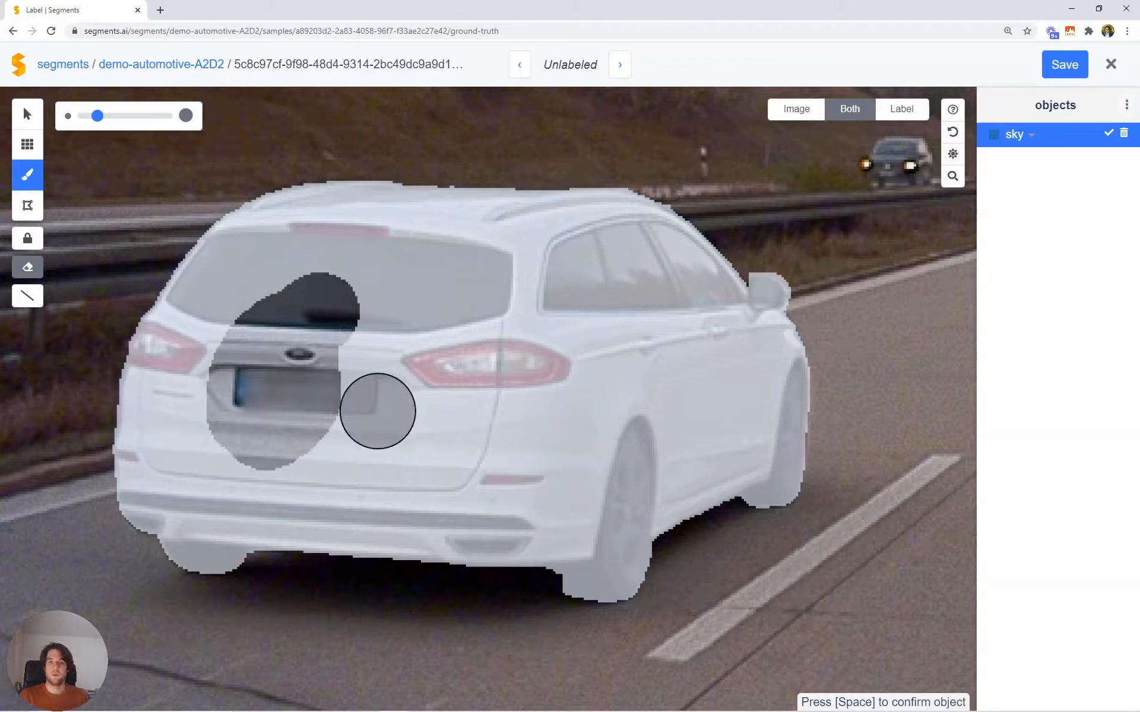
key(e)
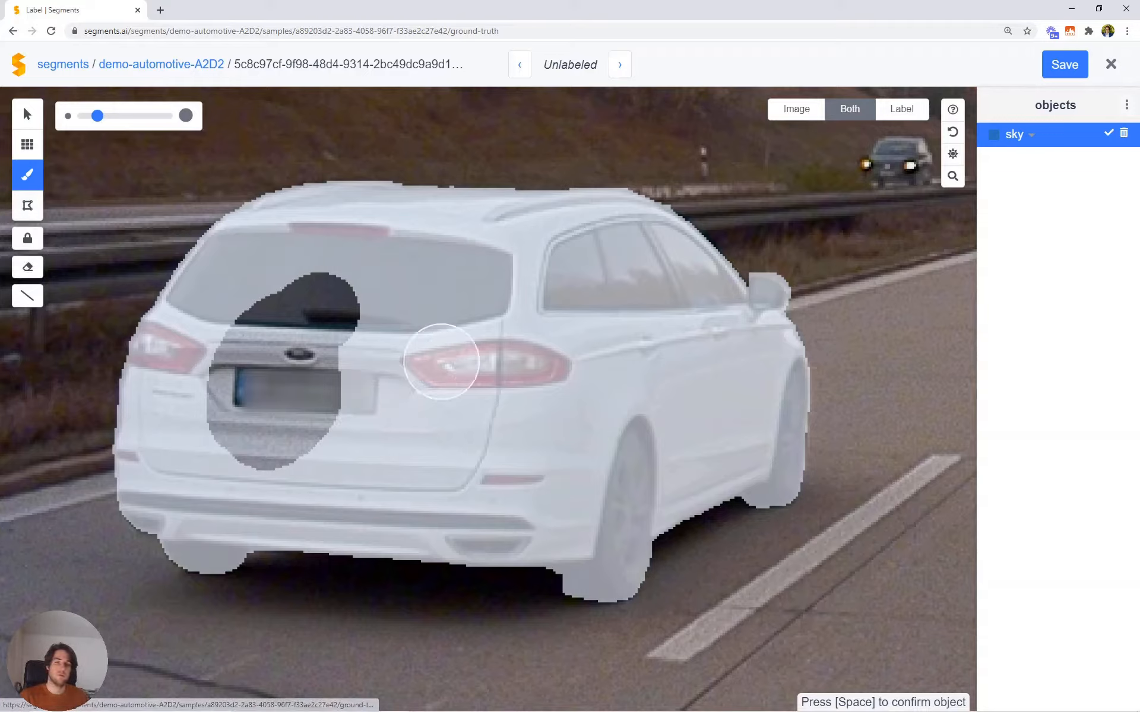
- Cut a polygon around the taillight and rear side window out of the car's mask using the polygon eraser
key(p)
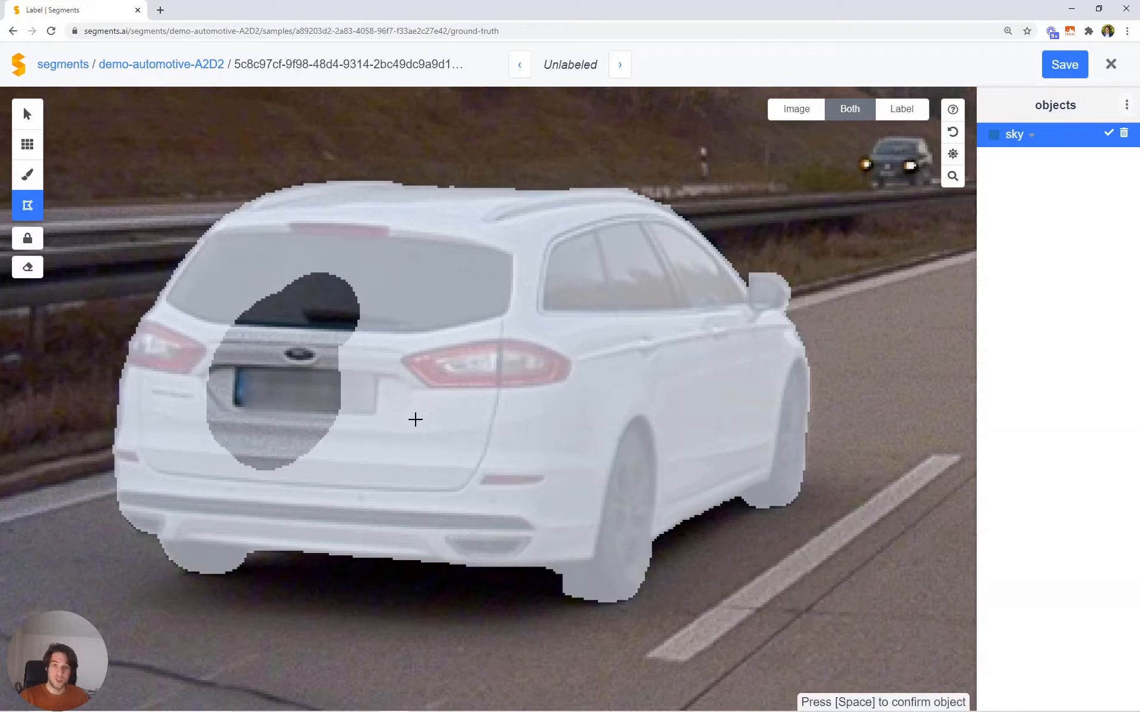
key(e)
click(435, 425)
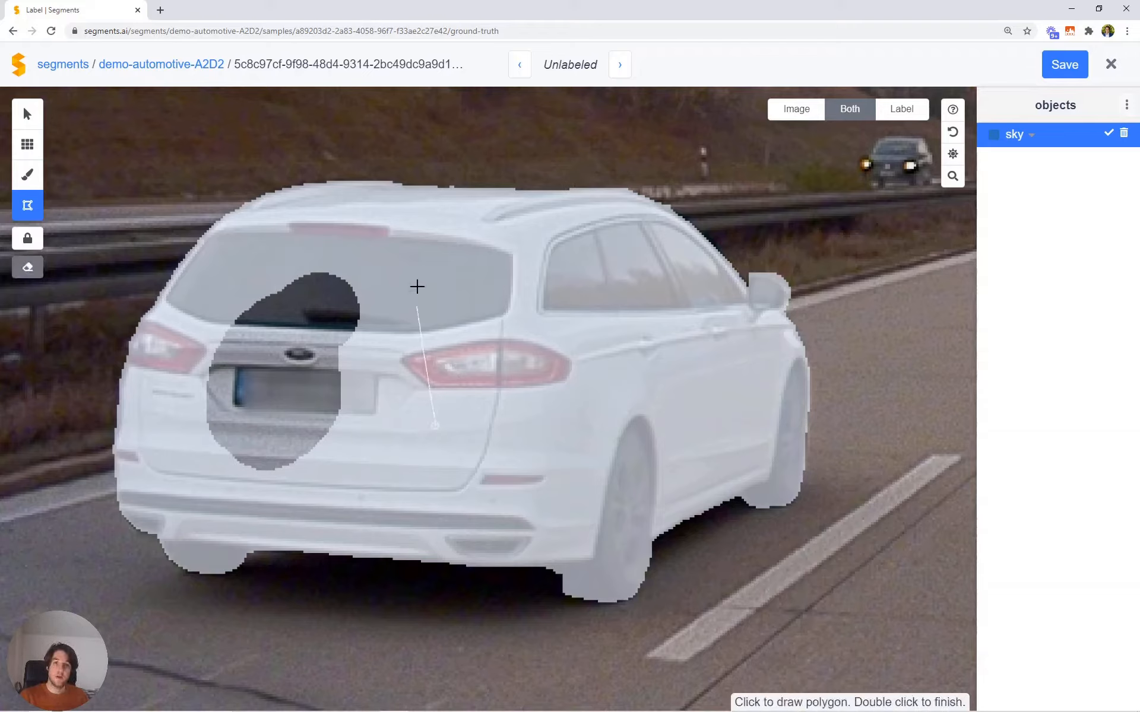
click(419, 261)
click(641, 247)
click(687, 428)
double_click(510, 484)
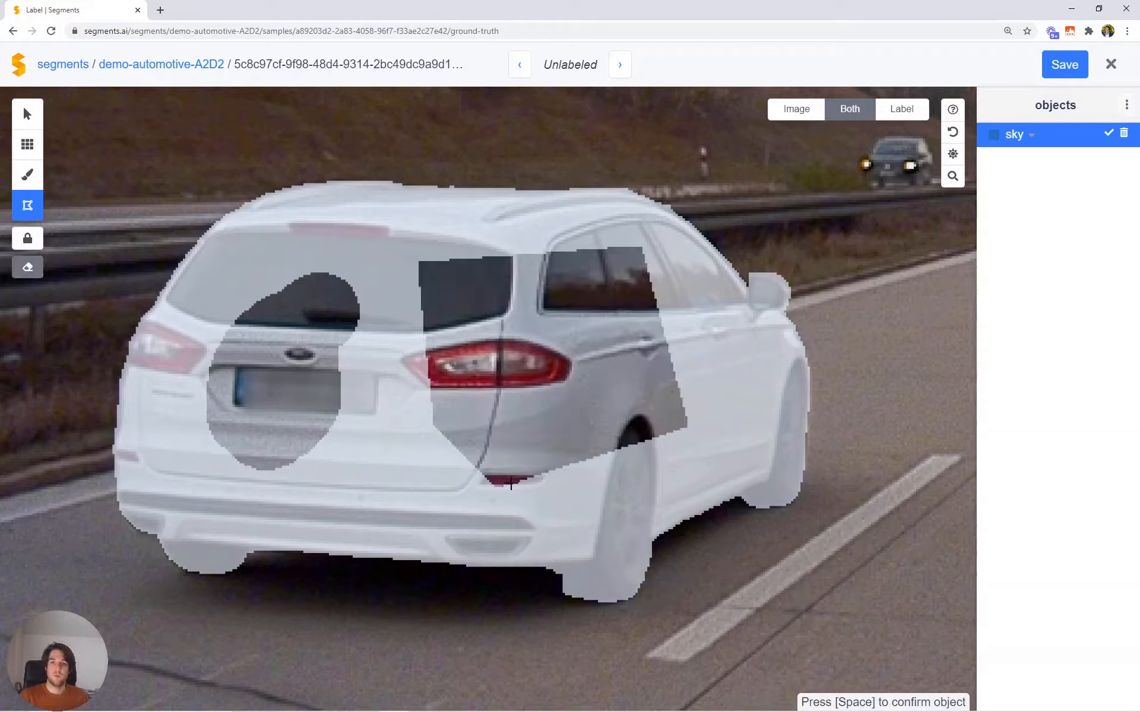
- Confirm the erased car mask and paint a new object's closed outline from connected straight brush lines across the trees, sky and distant cars
key(space)
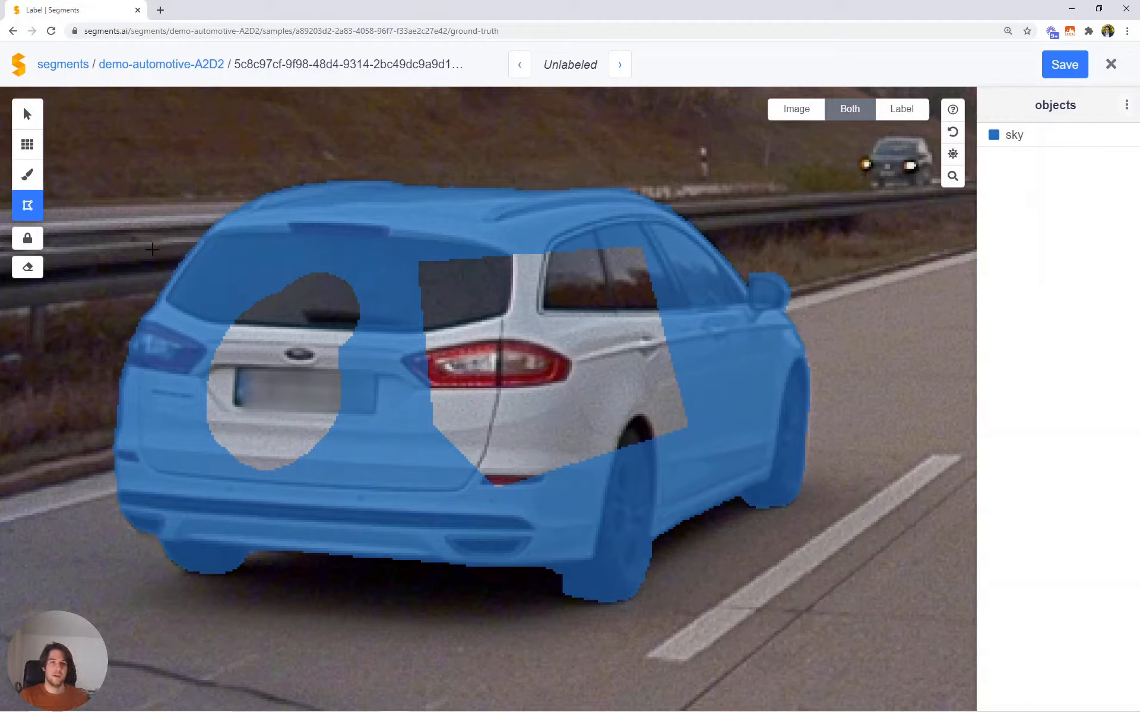
click(27, 173)
click(23, 295)
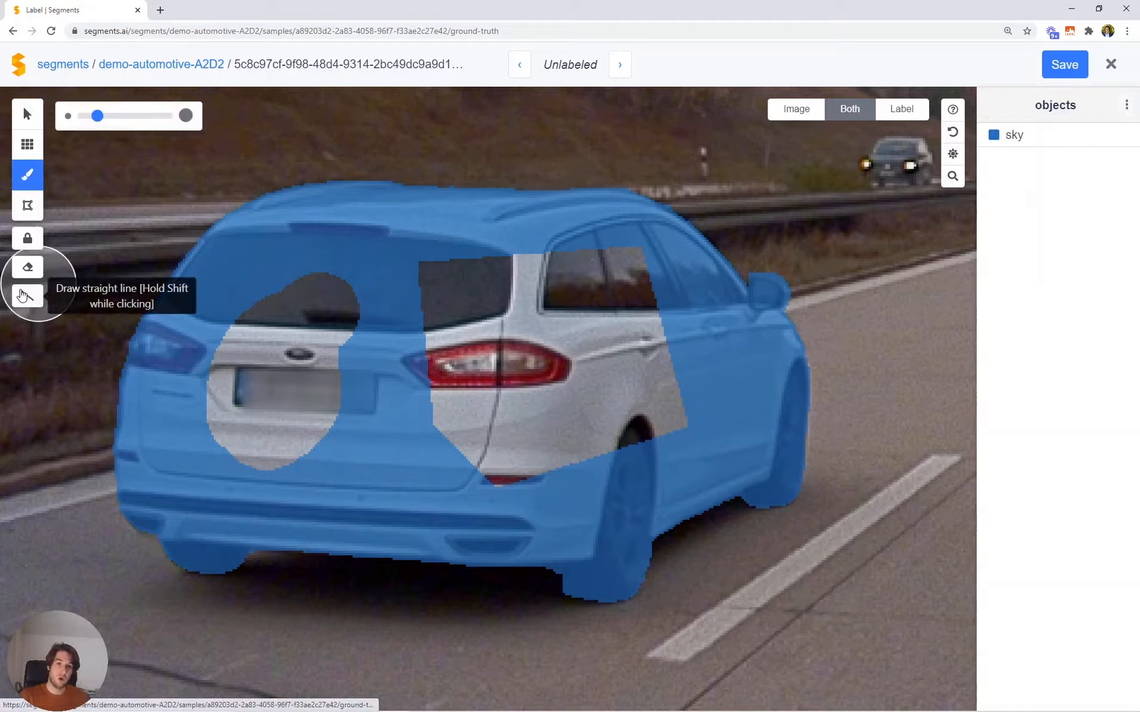
mouse_move(439, 198)
mouse_down()
mouse_move(410, 287)
mouse_move(405, 422)
mouse_up()
scroll(405, 422, down, 1)
scroll(405, 421, down, 4)
mouse_move(446, 348)
mouse_down()
mouse_move(293, 379)
mouse_move(326, 379)
mouse_up()
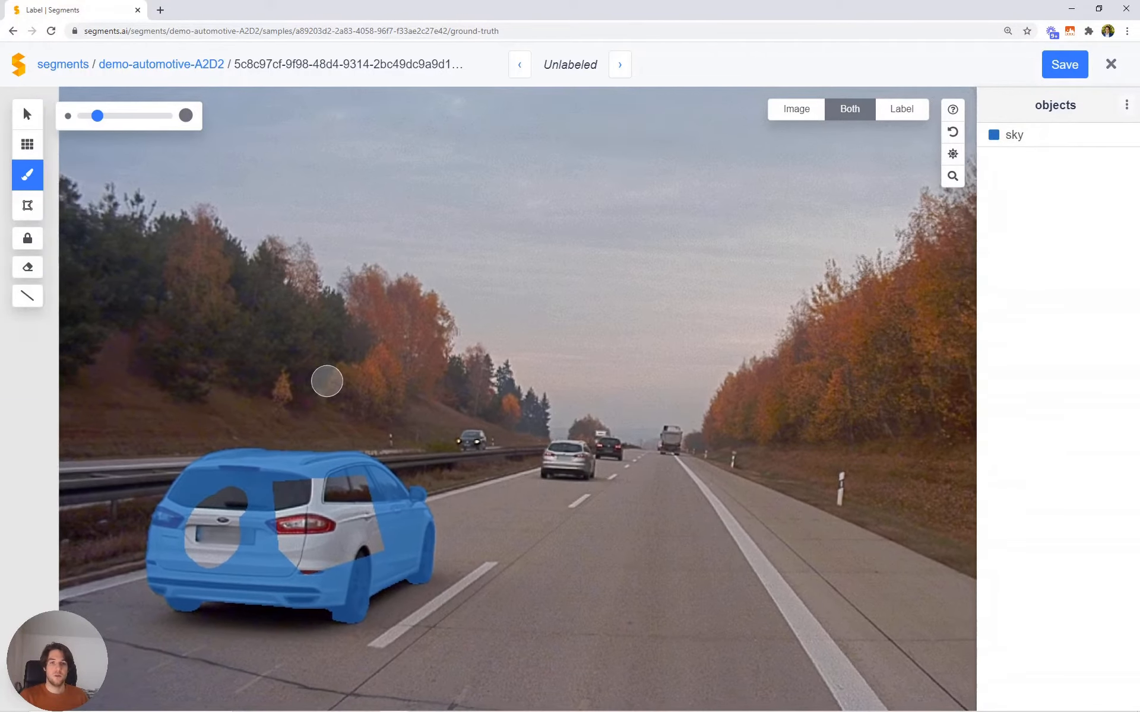
scroll(325, 379, up, 2)
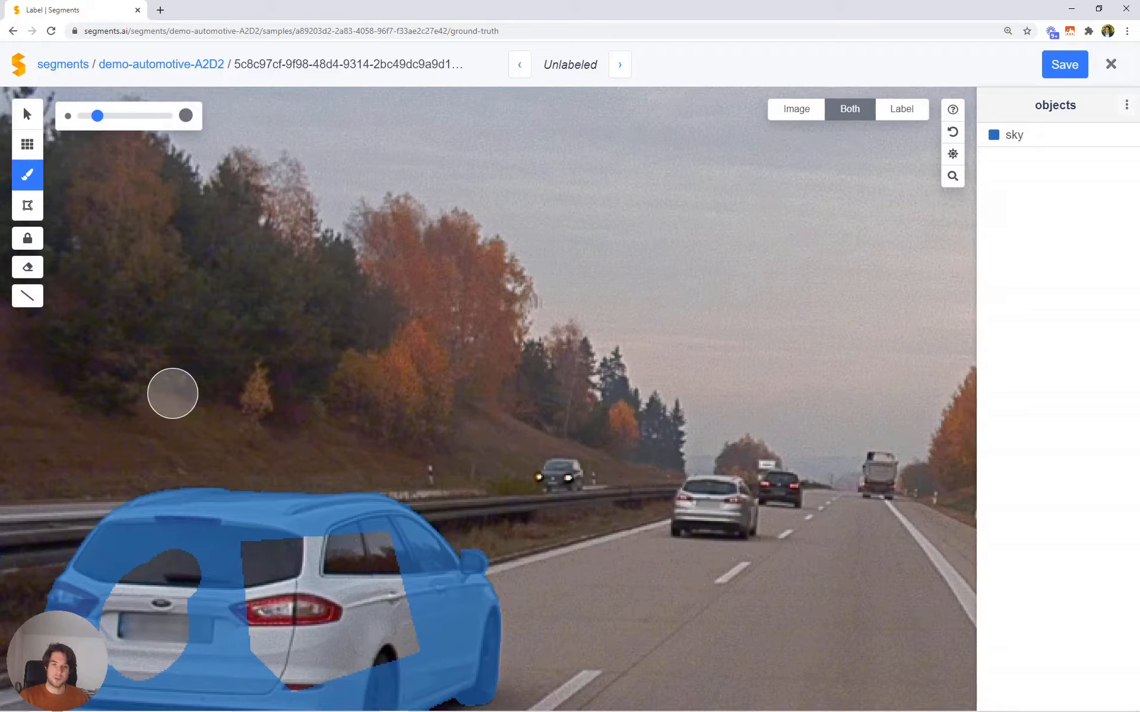
click(142, 376)
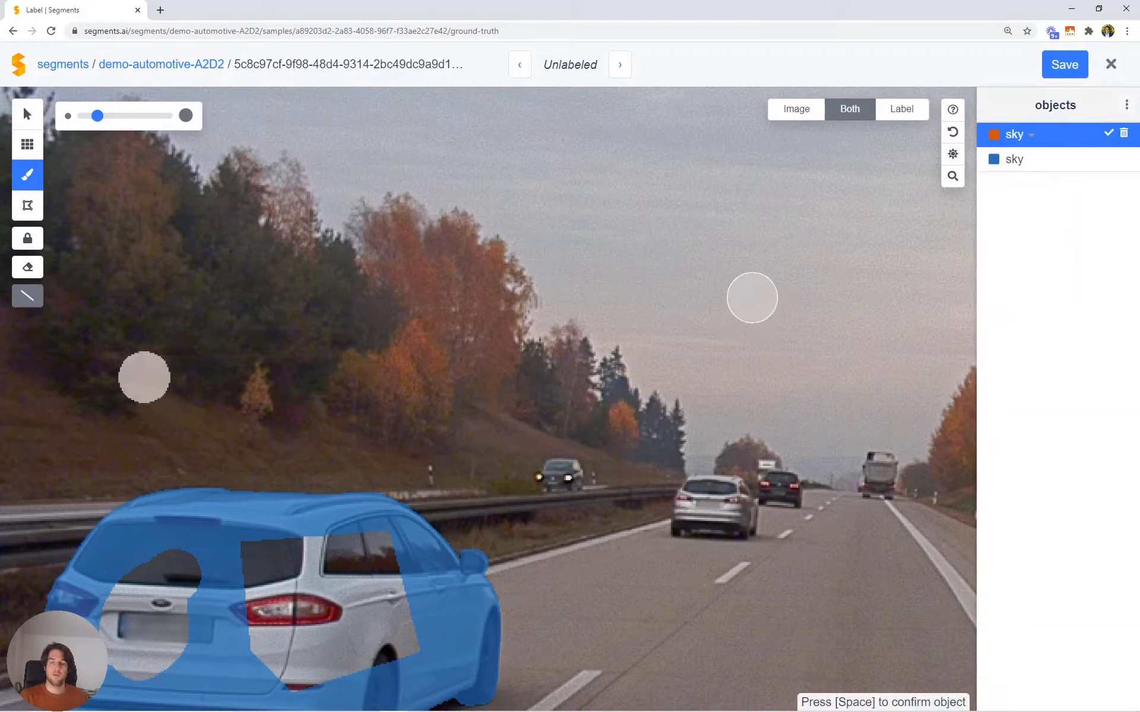
shift+click(752, 297)
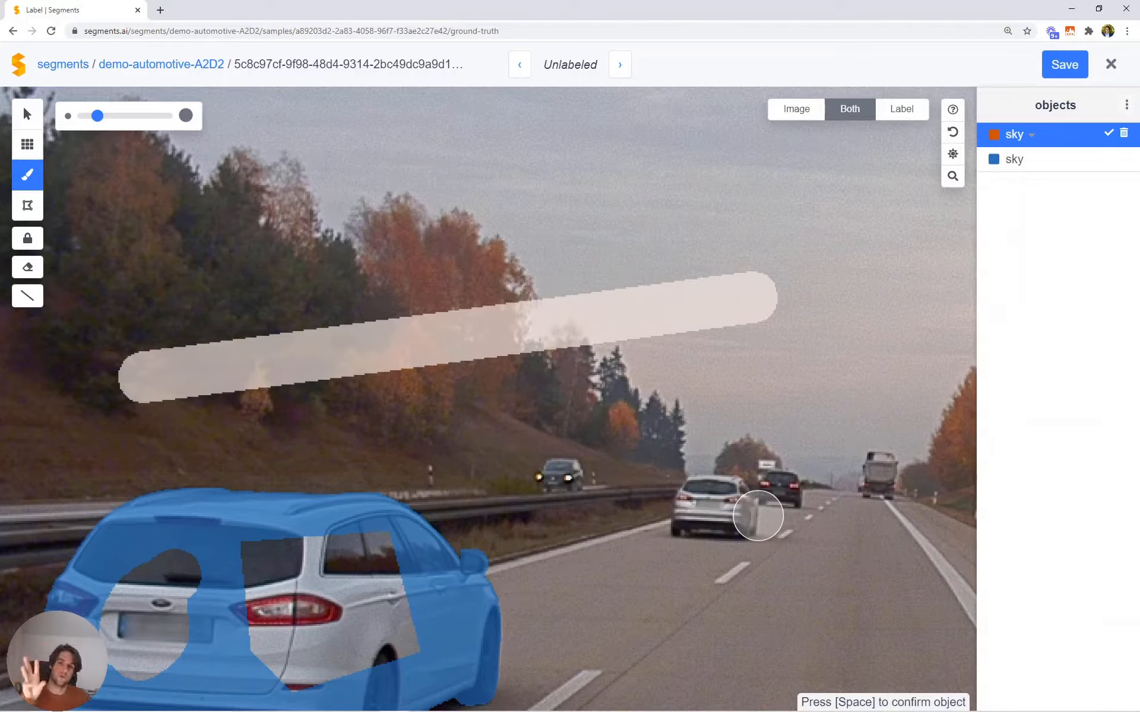
shift+click(725, 505)
shift+click(480, 467)
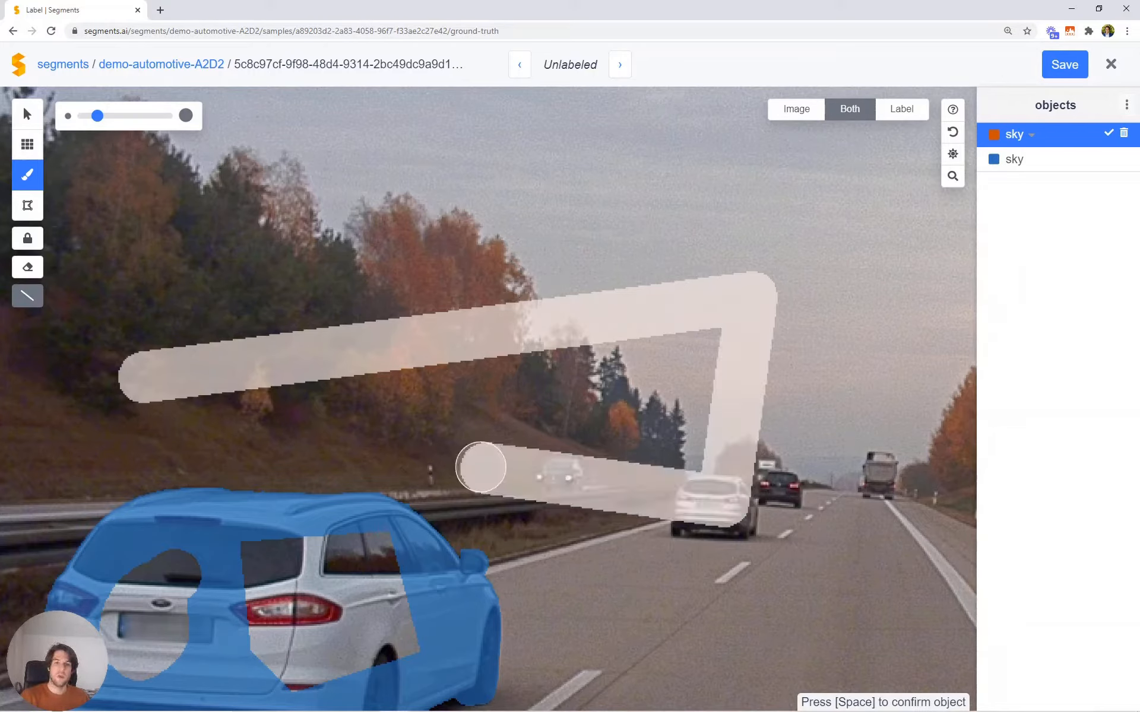
shift+click(172, 455)
shift+click(146, 383)
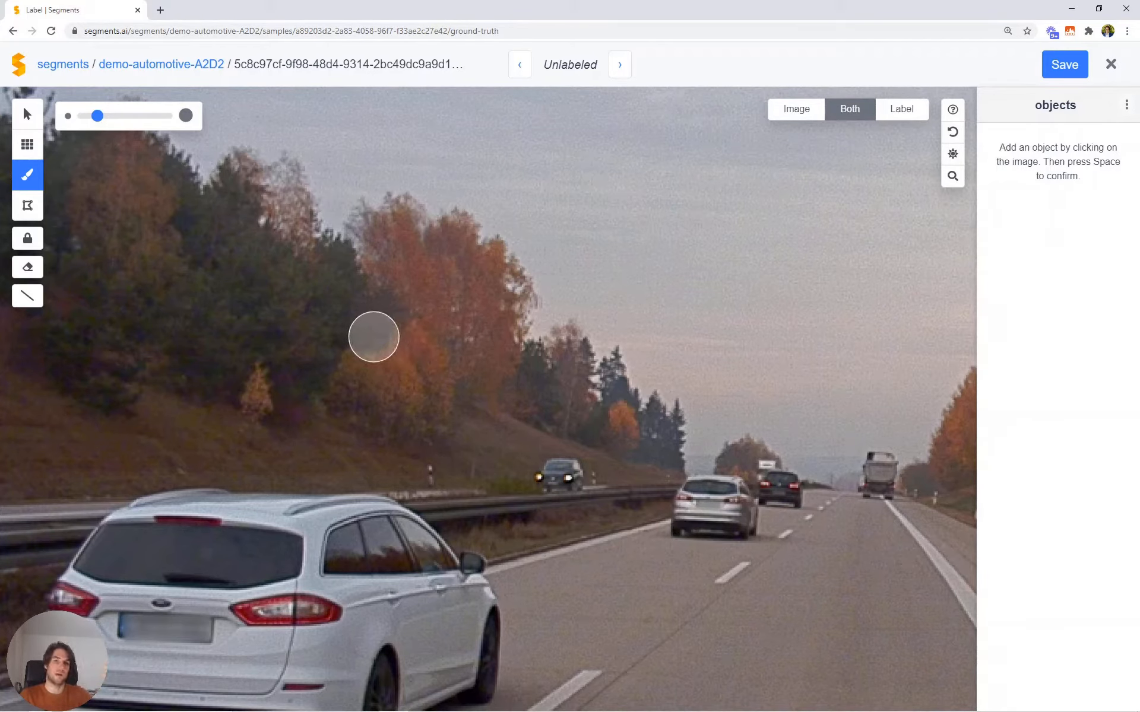
- Select the white car as a new superpixel object and assign it the label car
scroll(256, 382, down, 5)
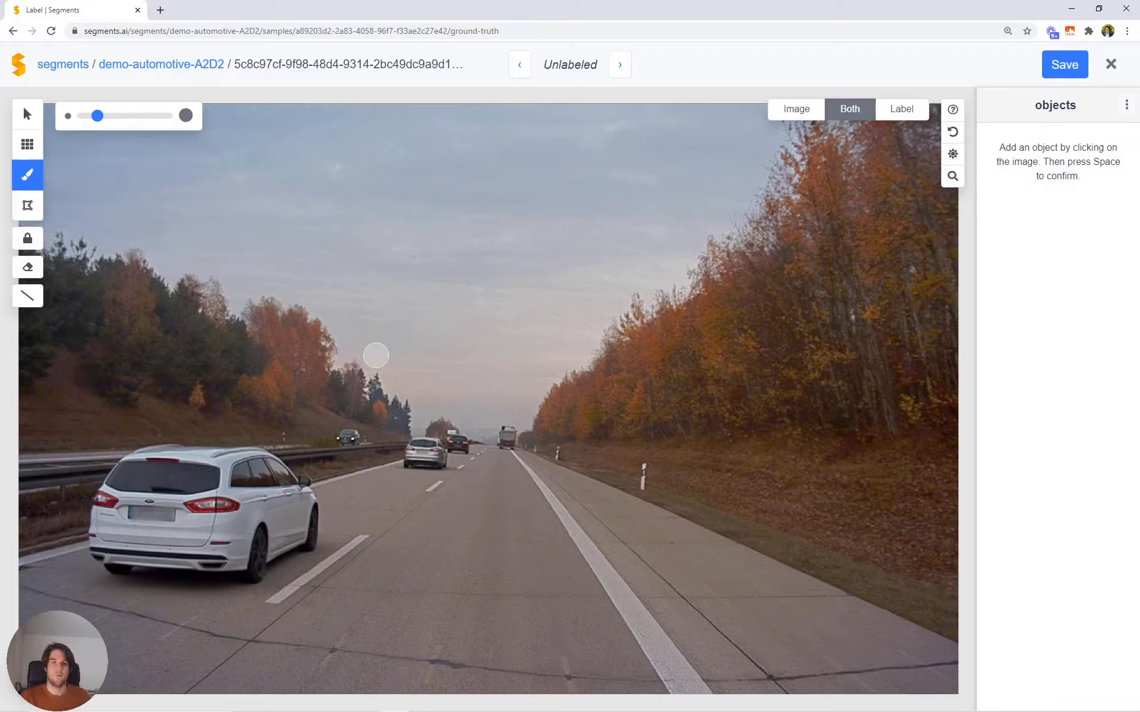
click(28, 144)
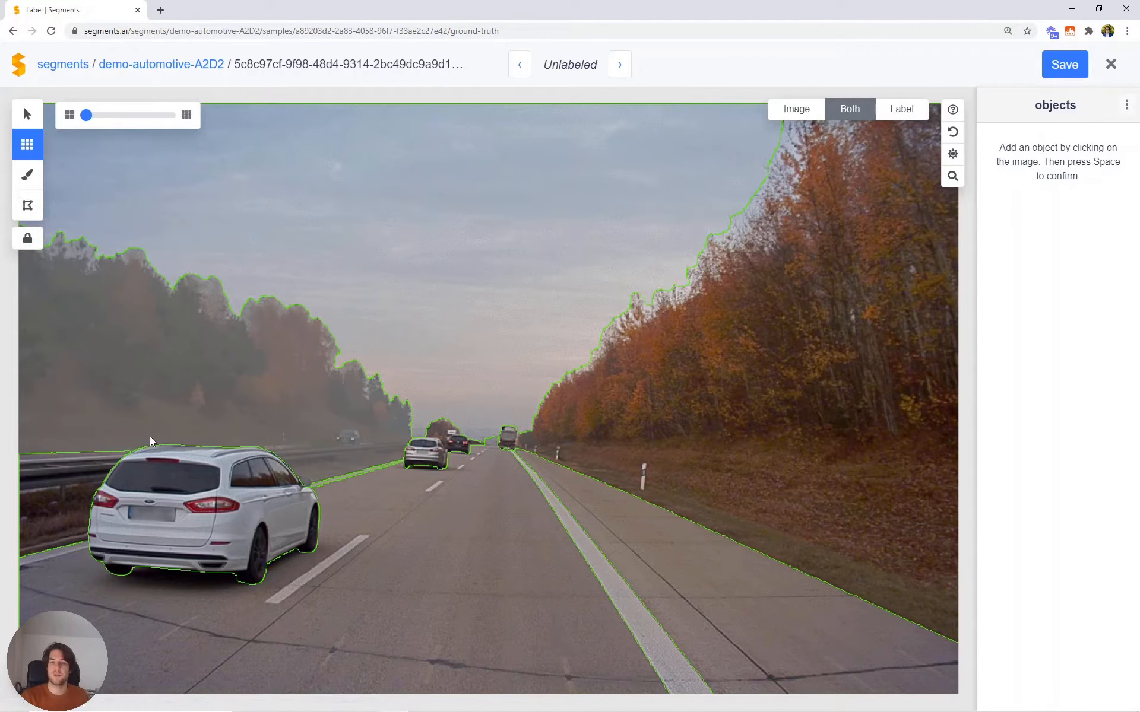
scroll(287, 423, up, 5)
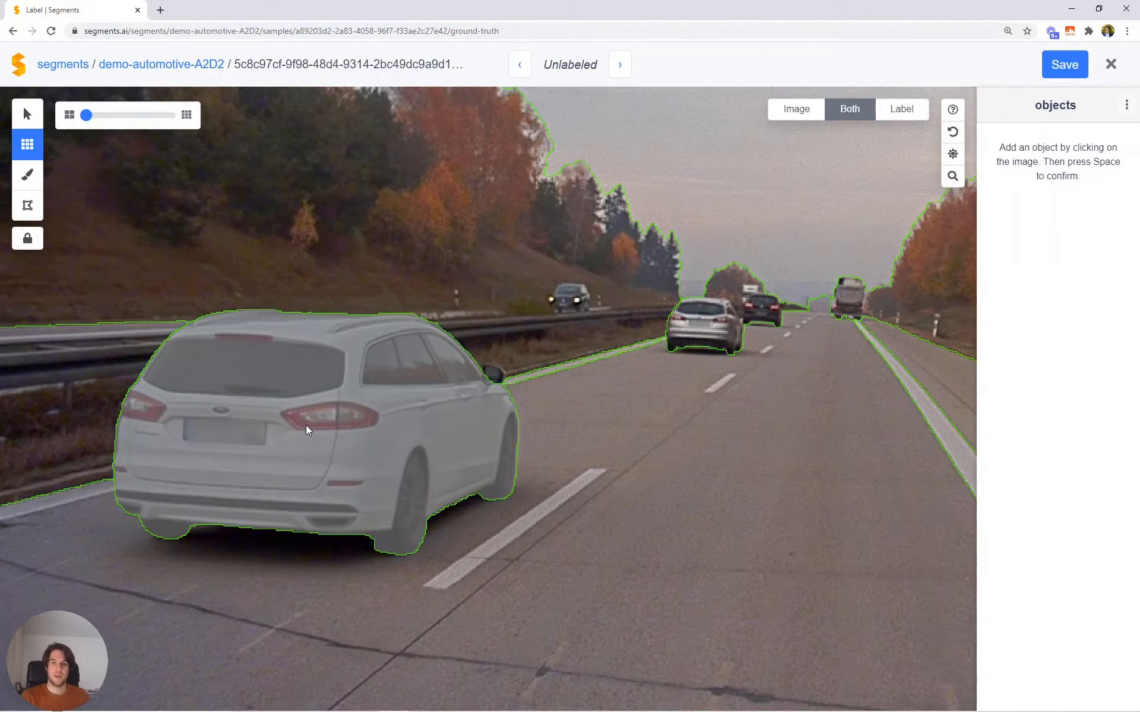
click(305, 426)
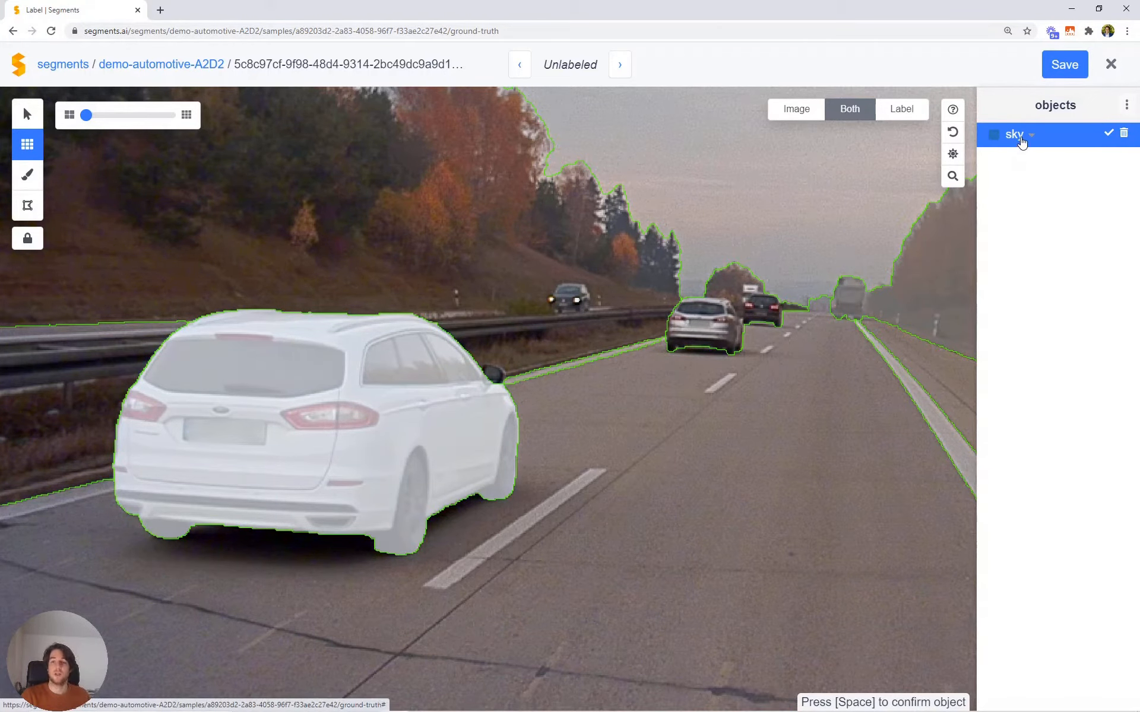
click(1021, 144)
scroll(1030, 231, down, 4)
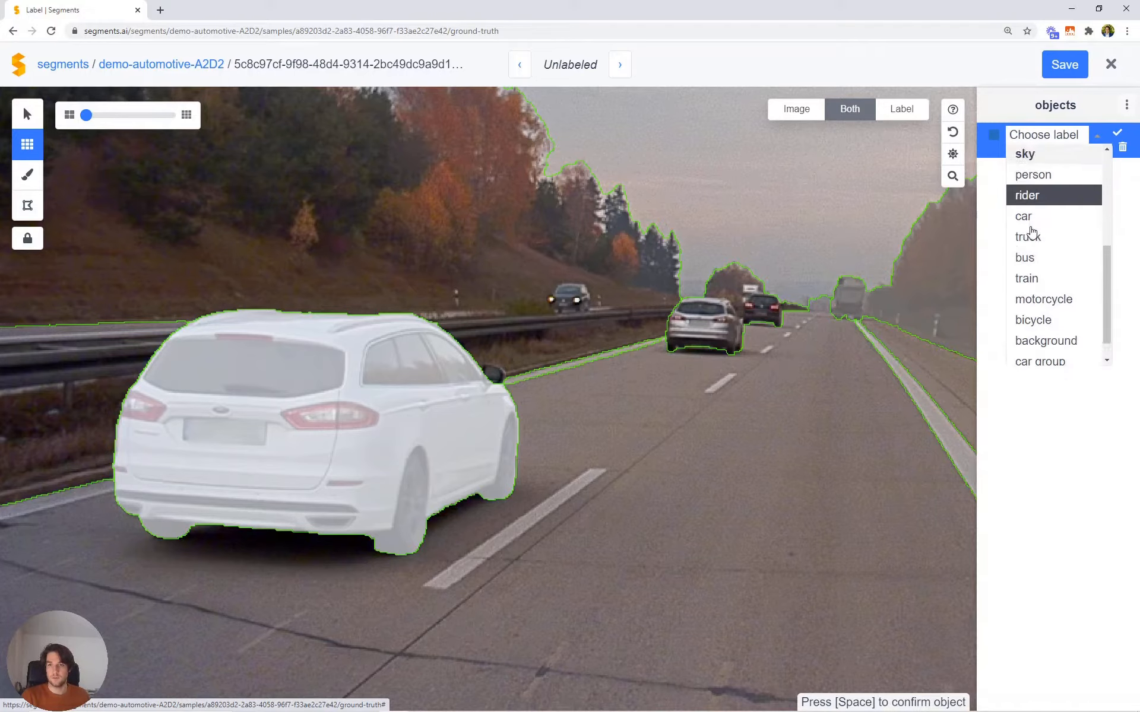
click(1032, 188)
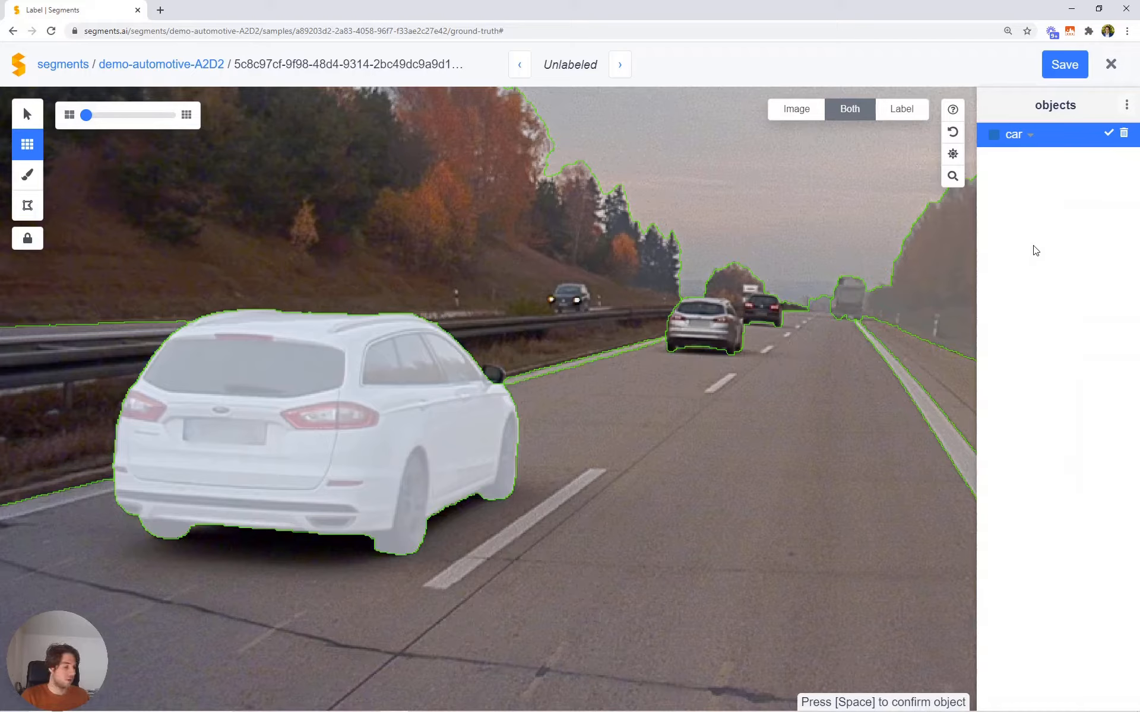
- Search the label list for "car", reassign that label to the white car and confirm the object
text(c)
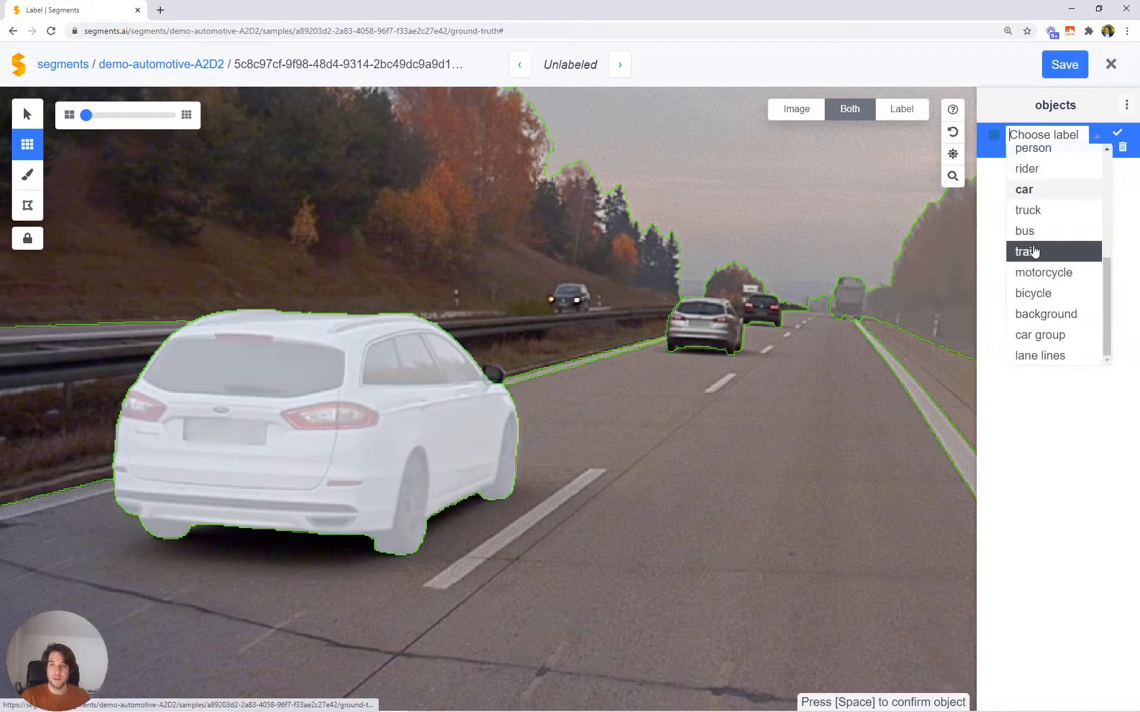
text(sky)
key(BackSpace)
key(BackSpace)
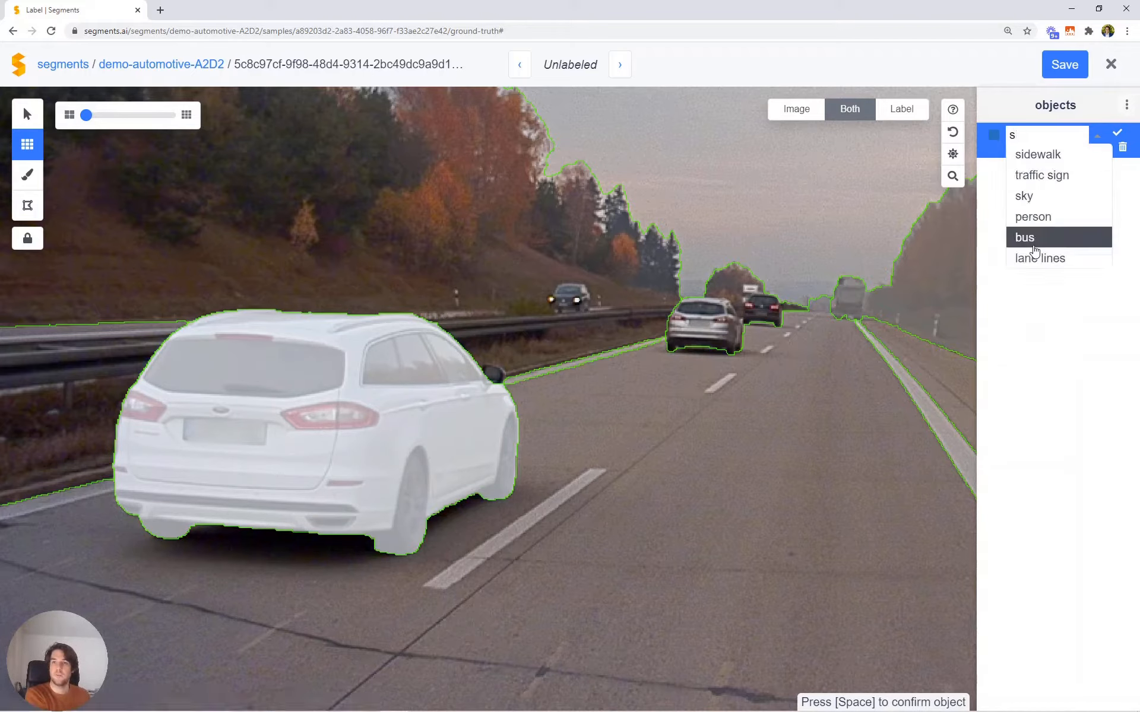
key(BackSpace)
text(car)
key(Up)
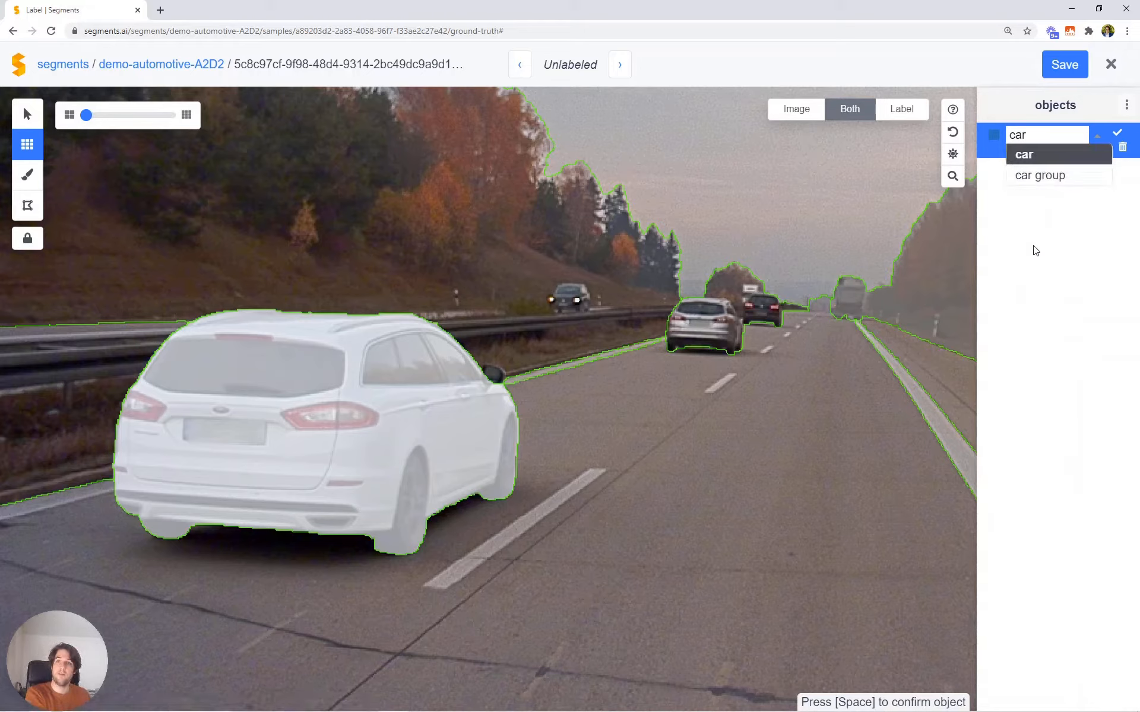
key(Return)
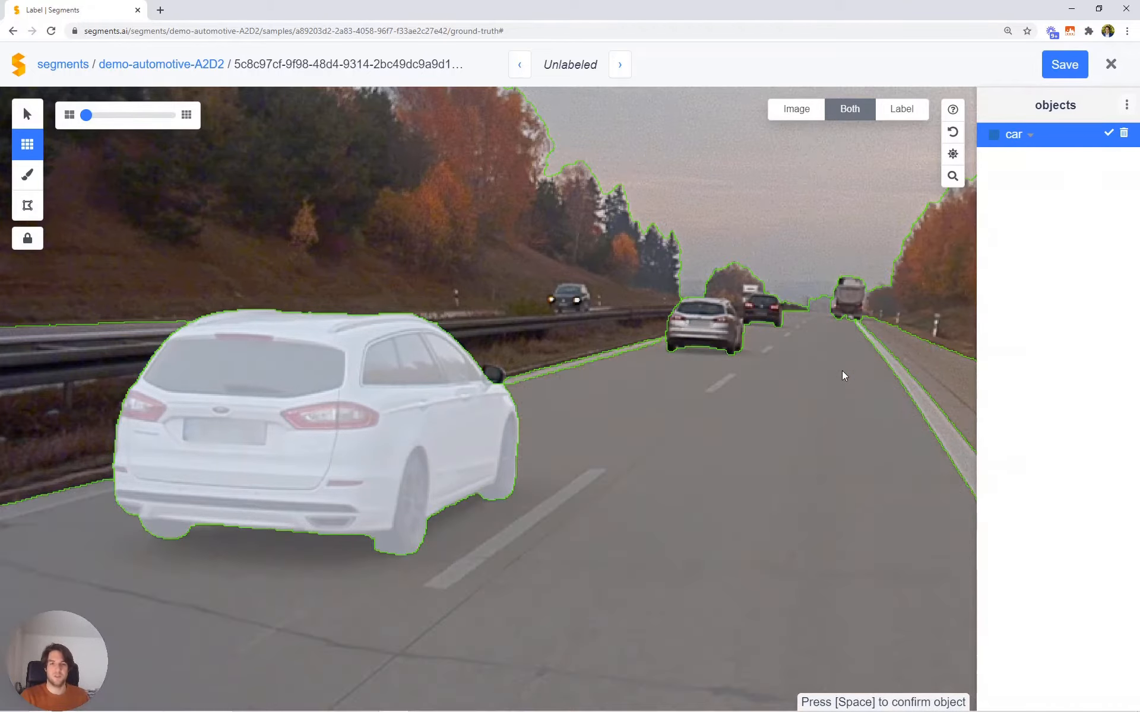
key(space)
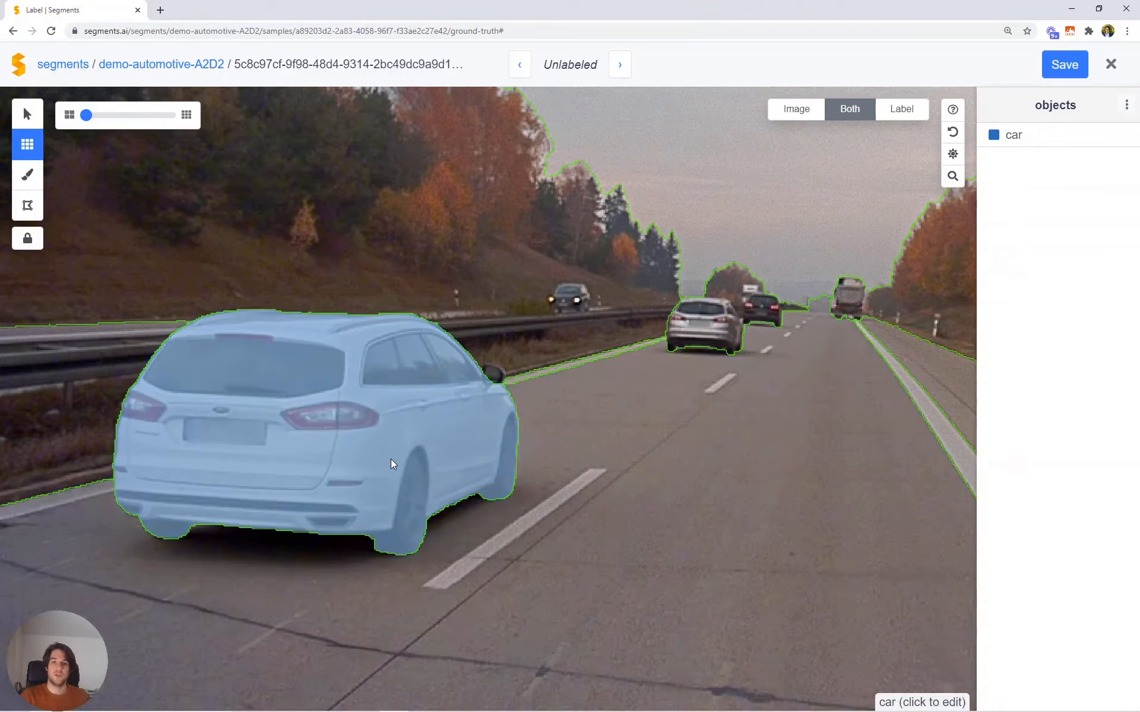
click(392, 464)
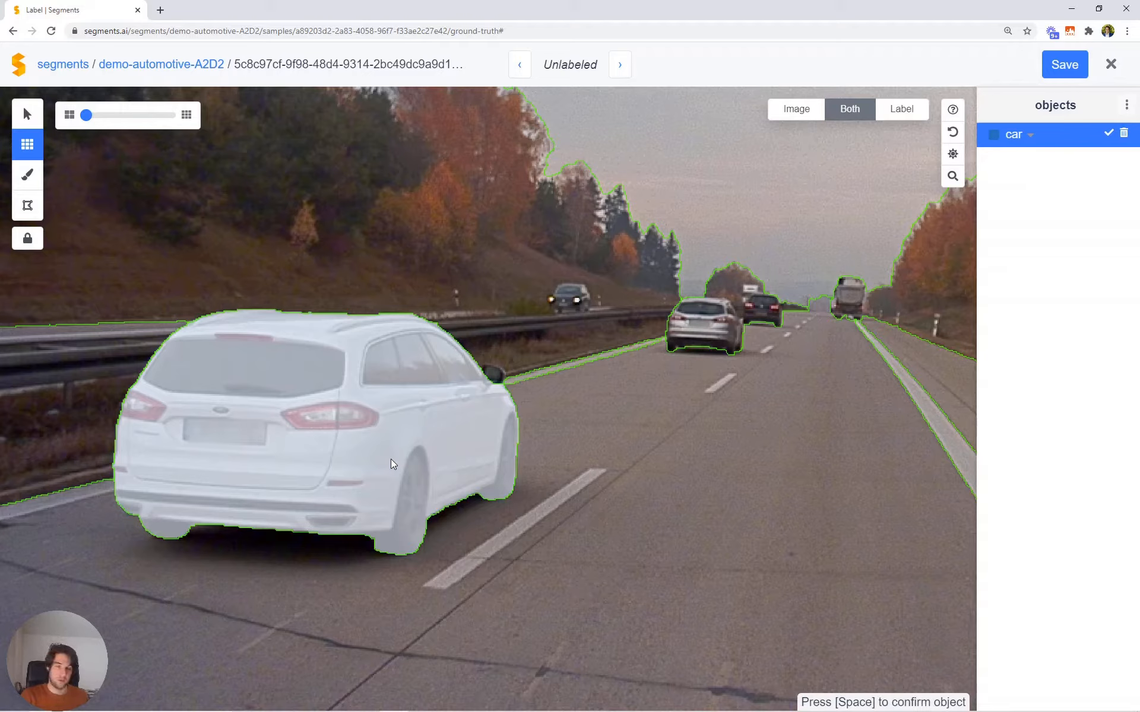
key(space)
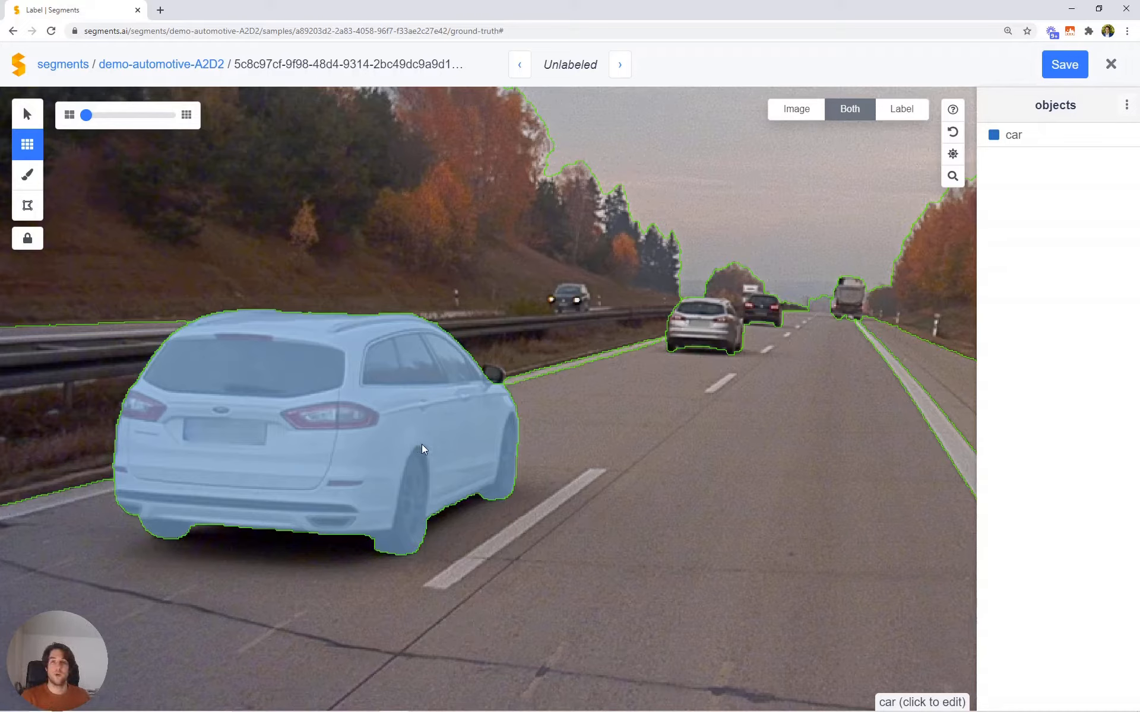
- Add the silver car and the dark car ahead as separate car objects using finer superpixels
scroll(694, 325, down, 1)
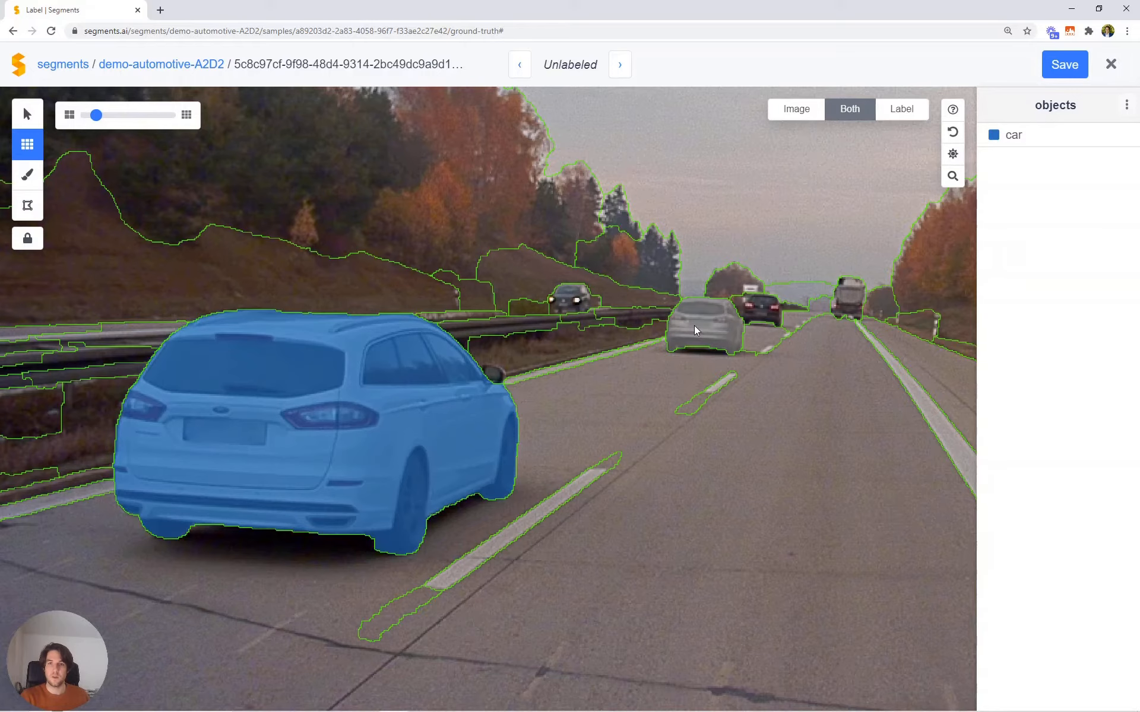
click(693, 325)
key(space)
scroll(764, 315, down, 1)
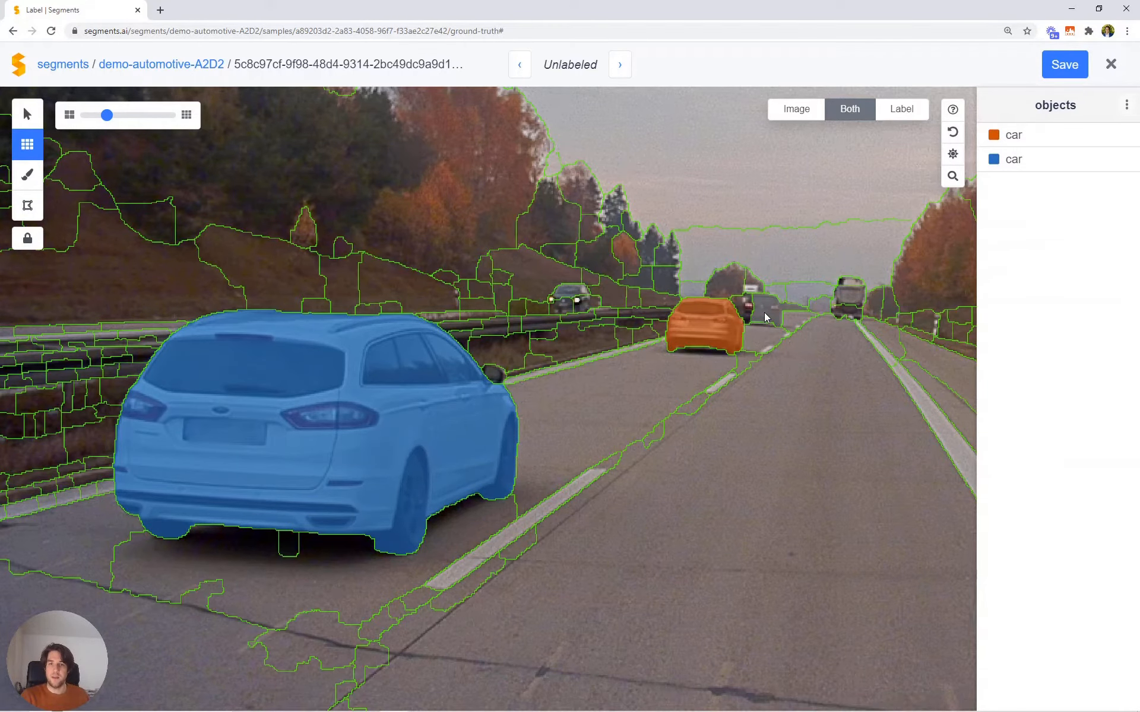
scroll(764, 312, up, 5)
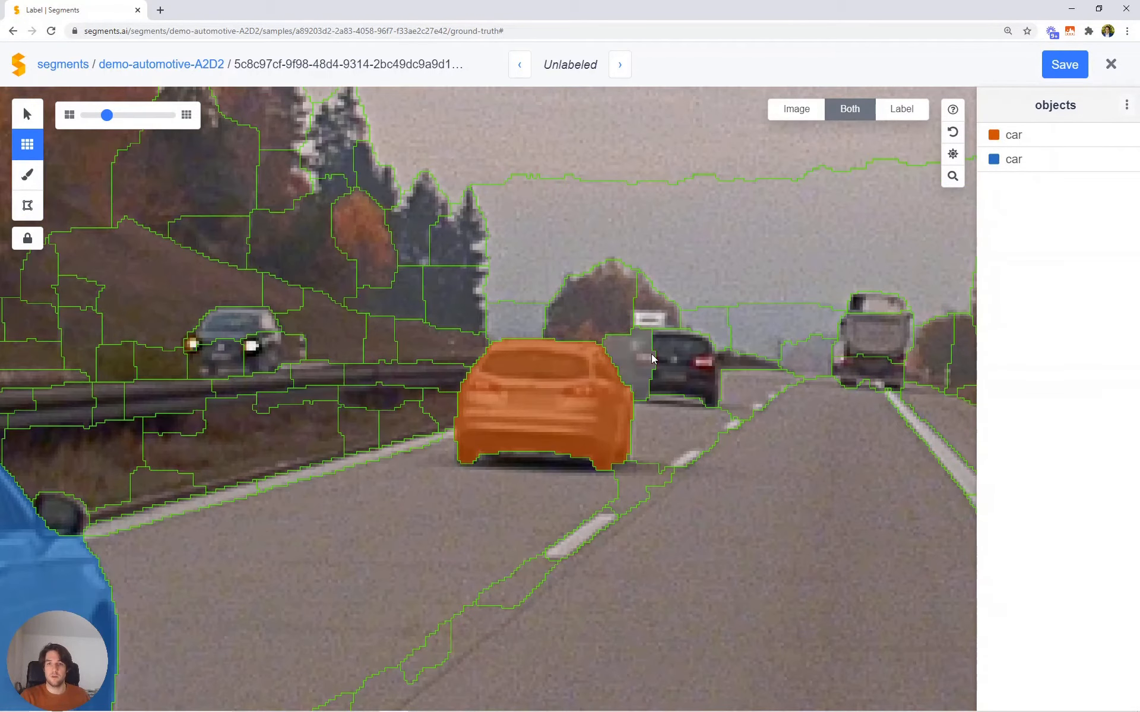
click(690, 355)
key(space)
scroll(689, 355, down, 5)
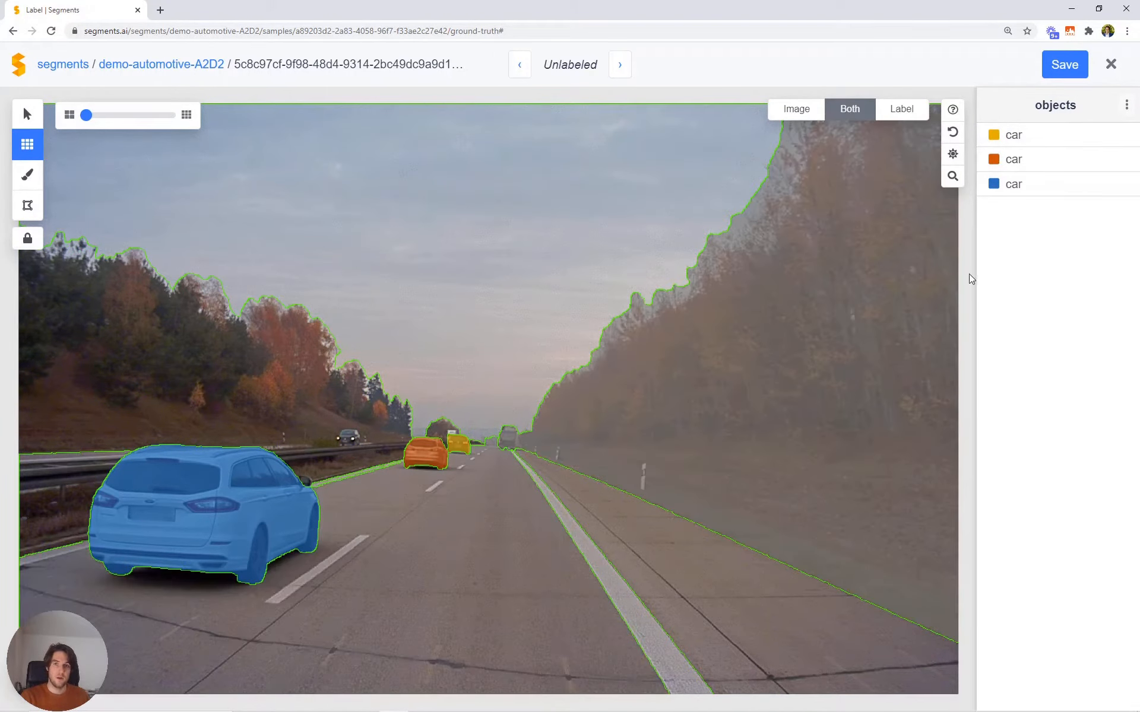
- Switch the objects to semantic coloring and back to instance coloring
click(1127, 109)
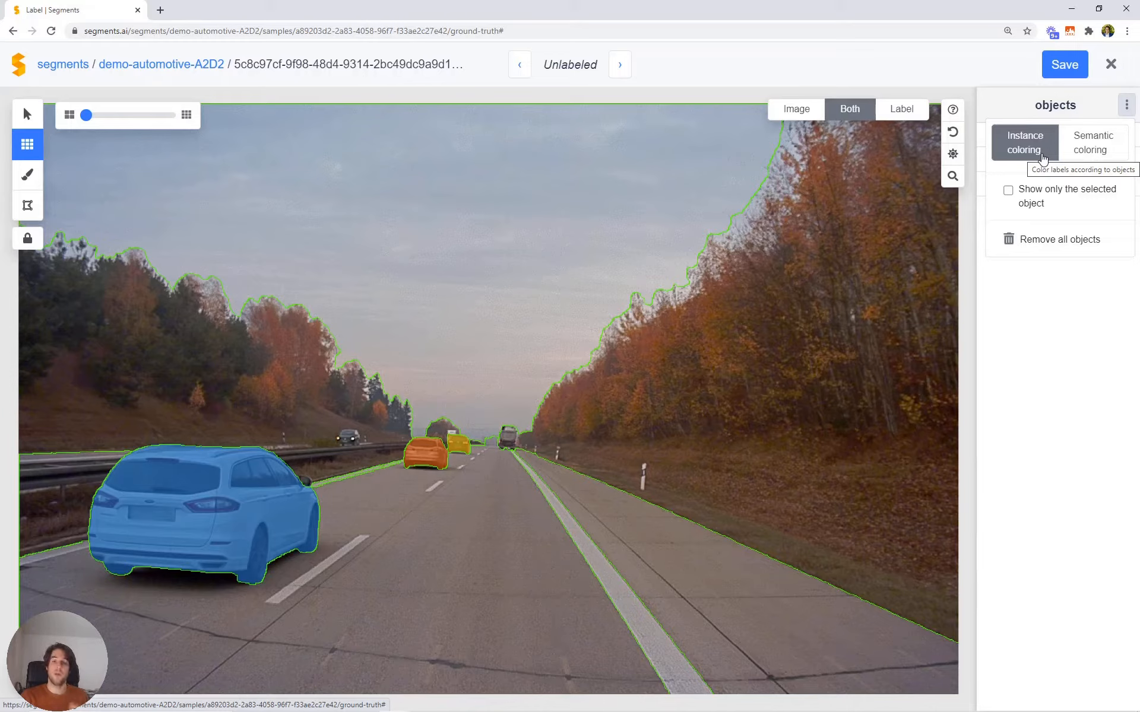
click(1088, 152)
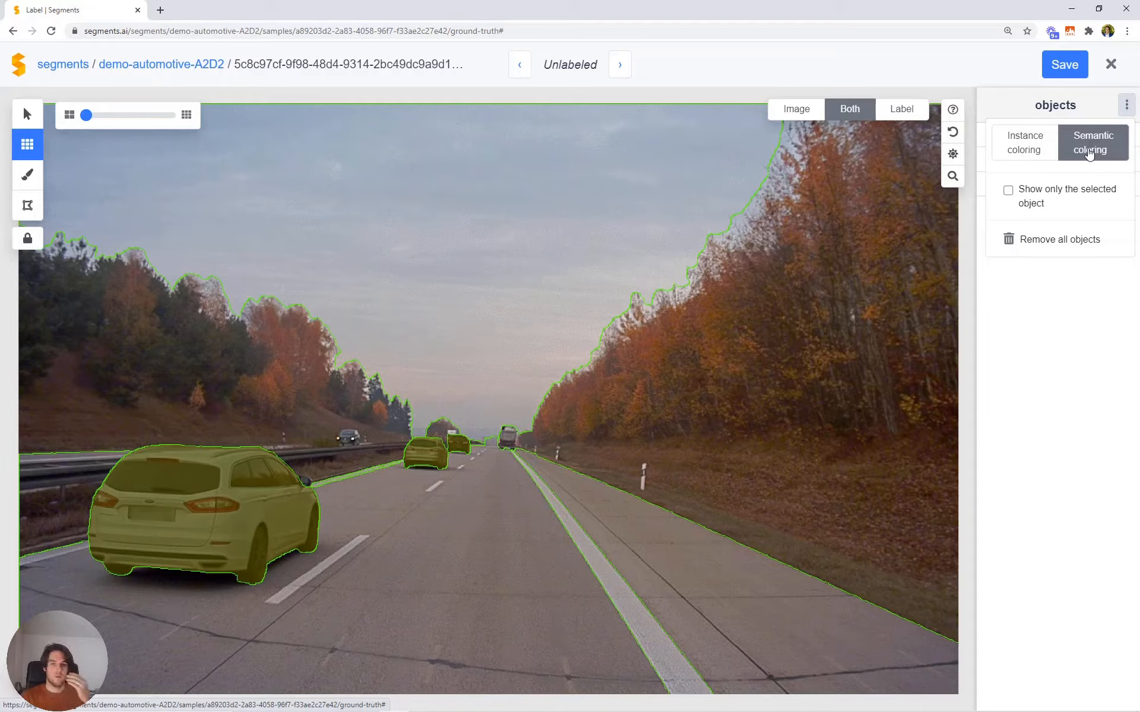
click(1043, 153)
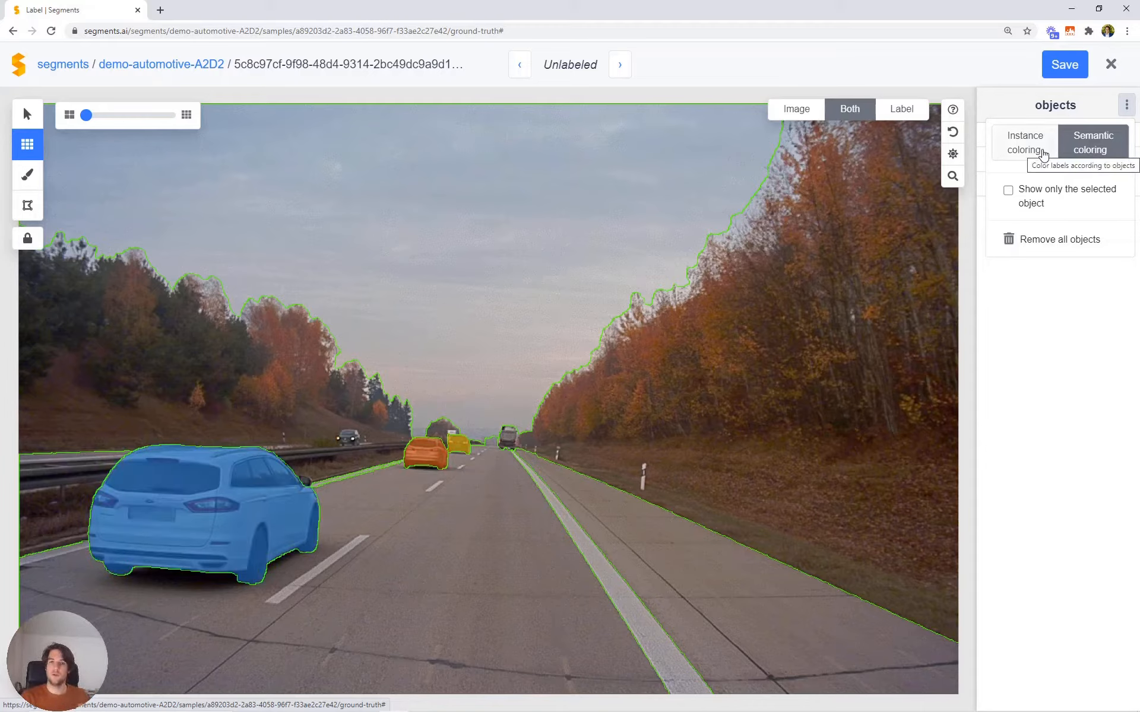
click(1043, 153)
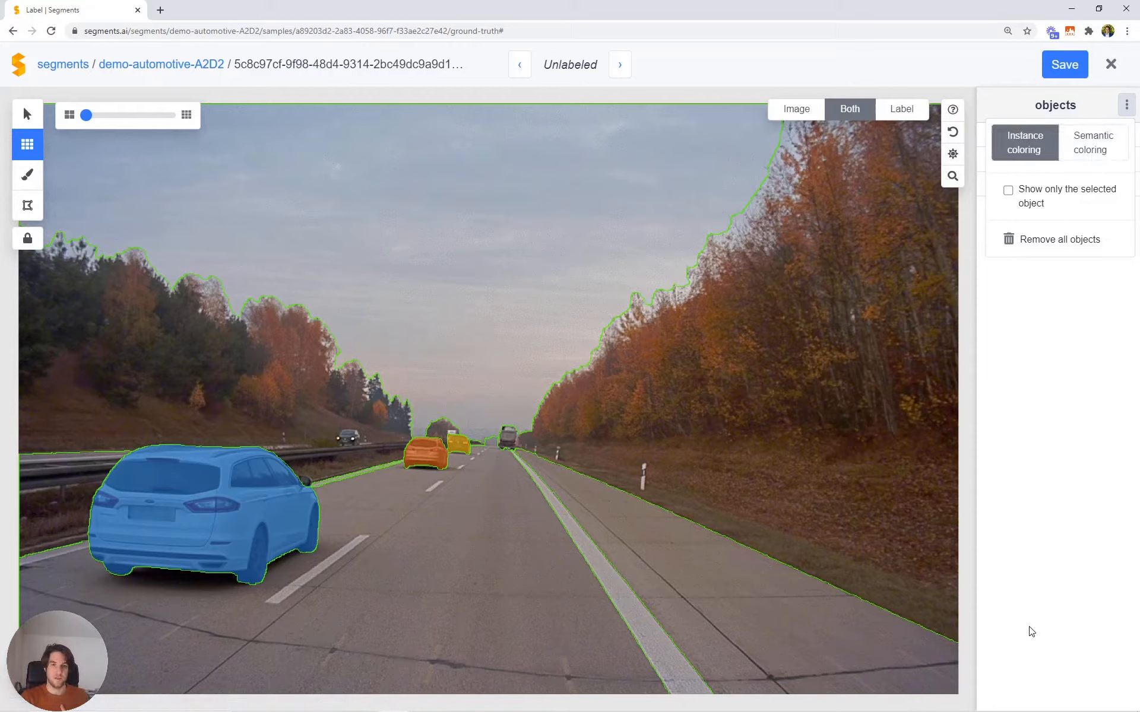
click(1052, 403)
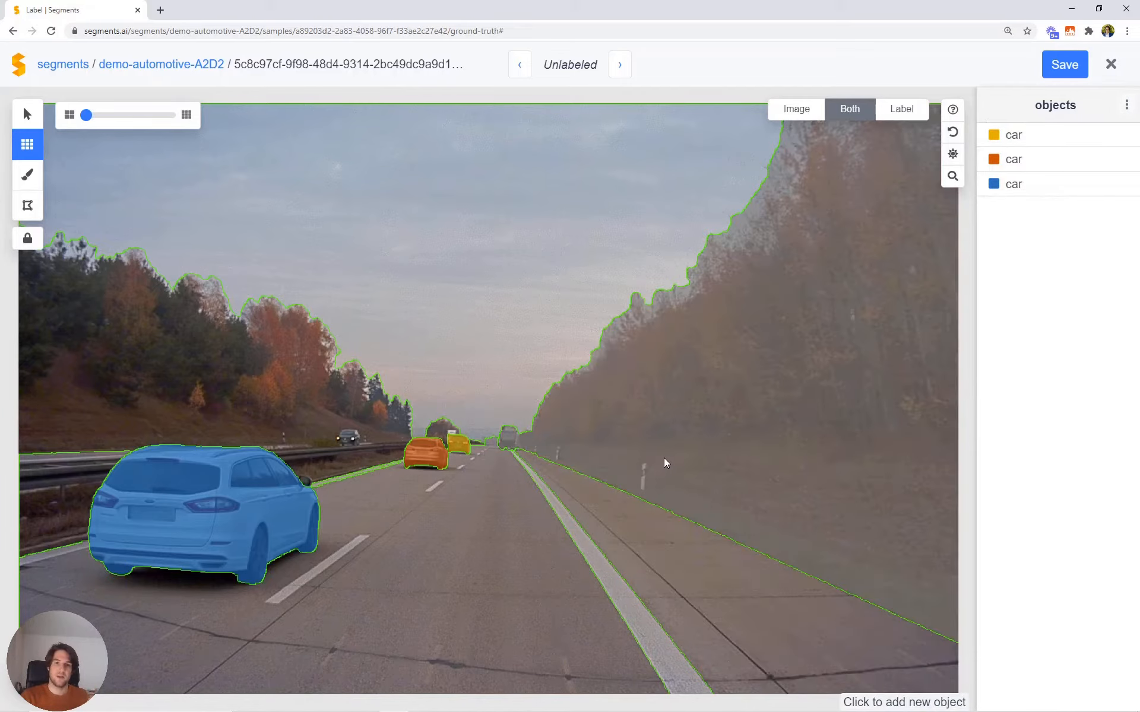
- Add the large treeline on the road's right side as a new object, label it vegetation and confirm it
click(664, 457)
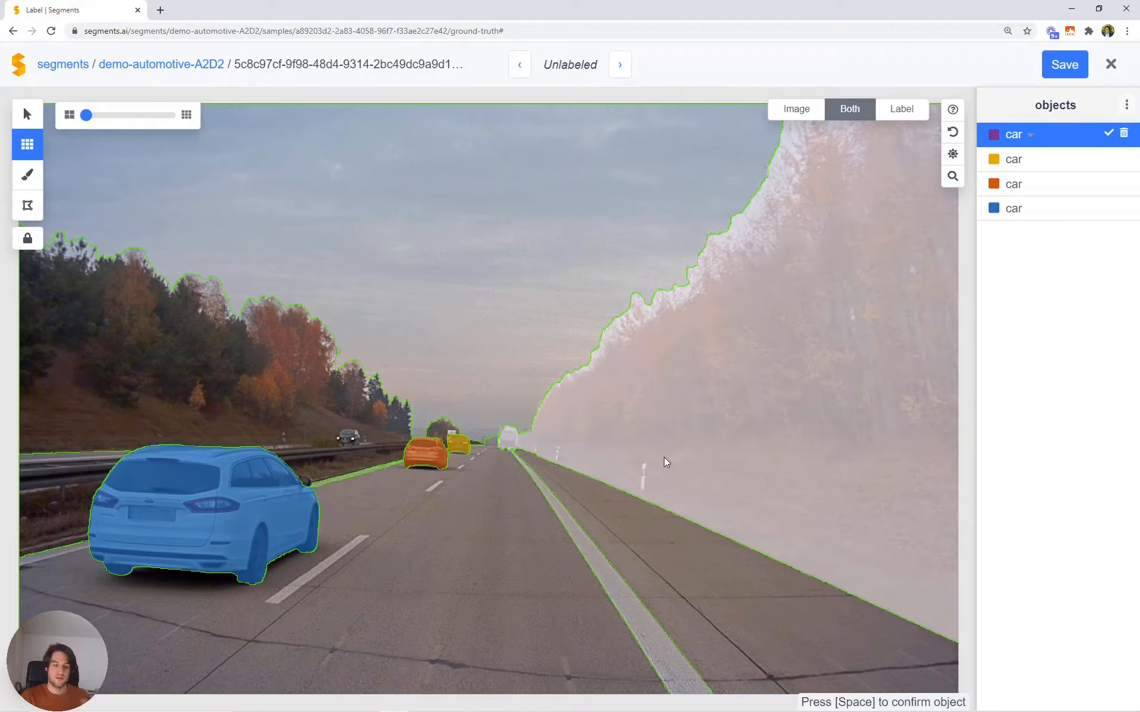
text(ve)
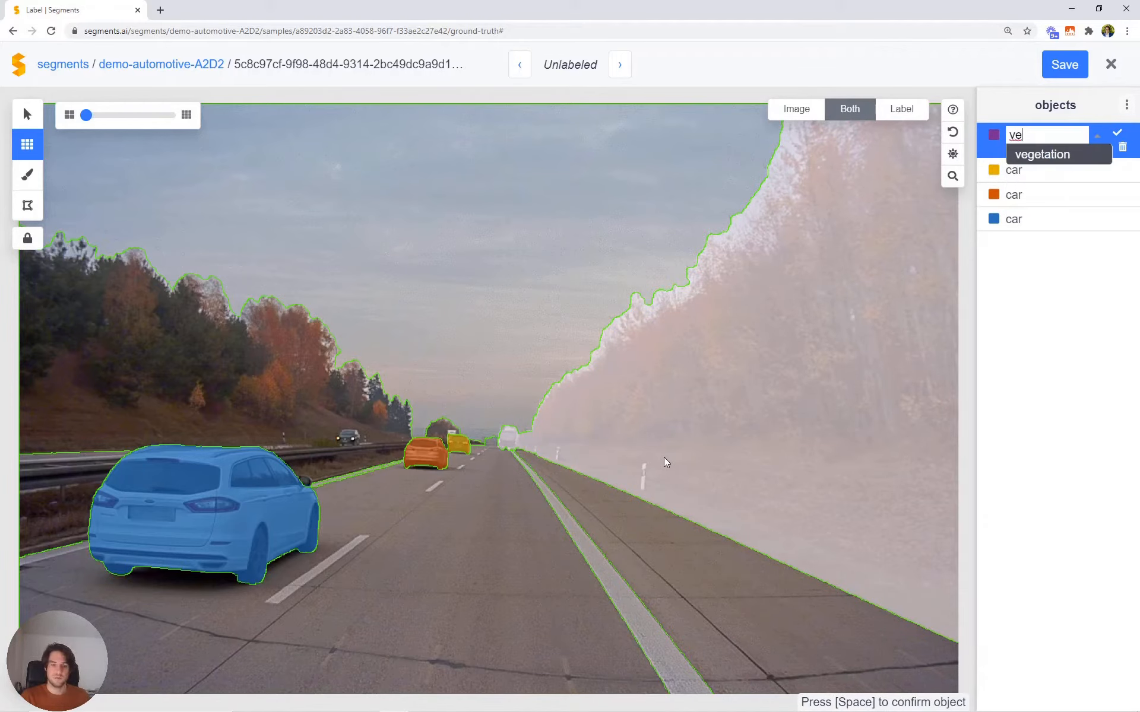
key(Return)
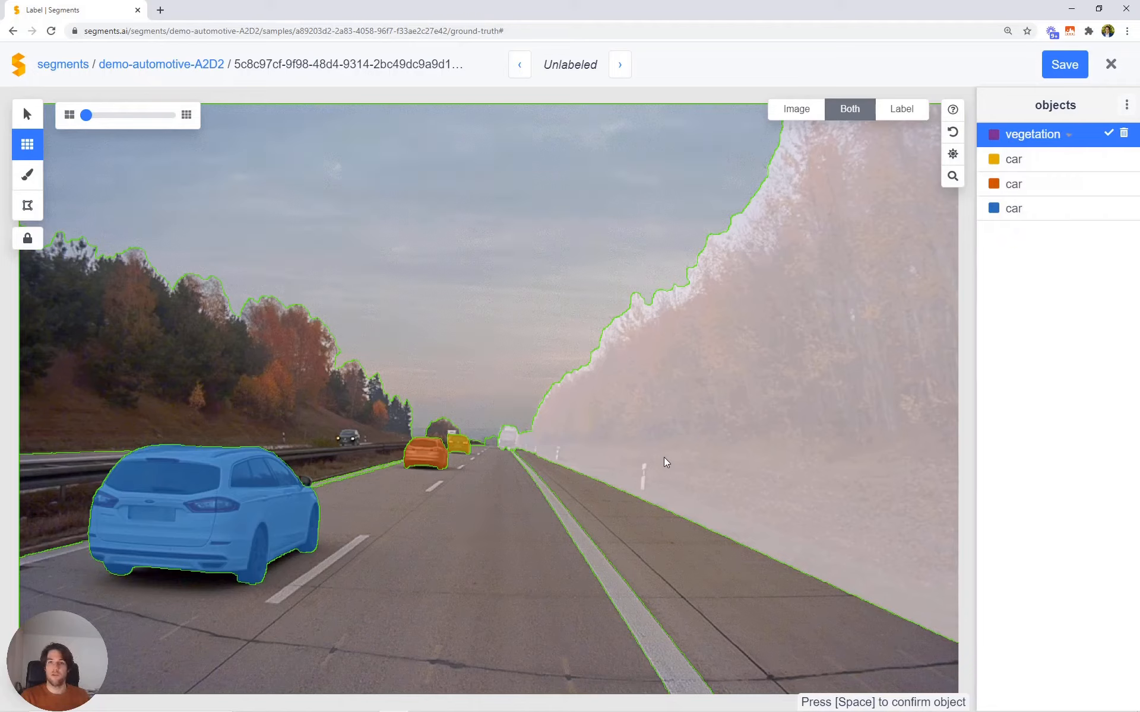
key(space)
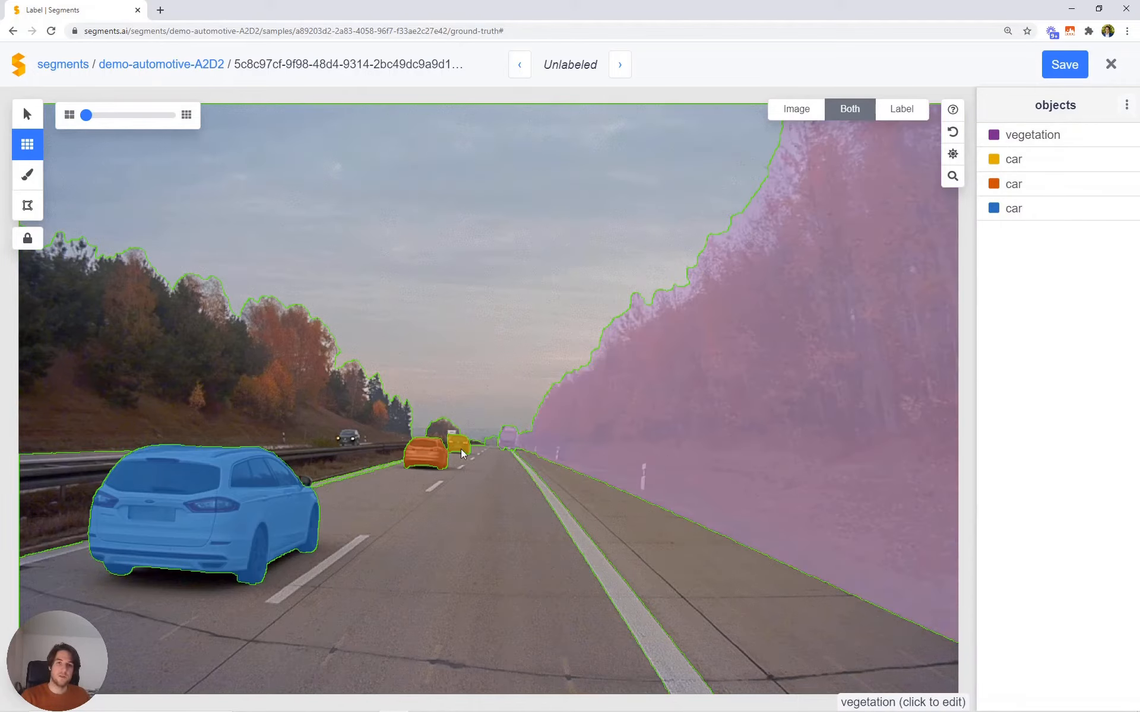
- Add the left treeline, the guardrail strip and the small distant trees as one second vegetation object and confirm it
click(325, 447)
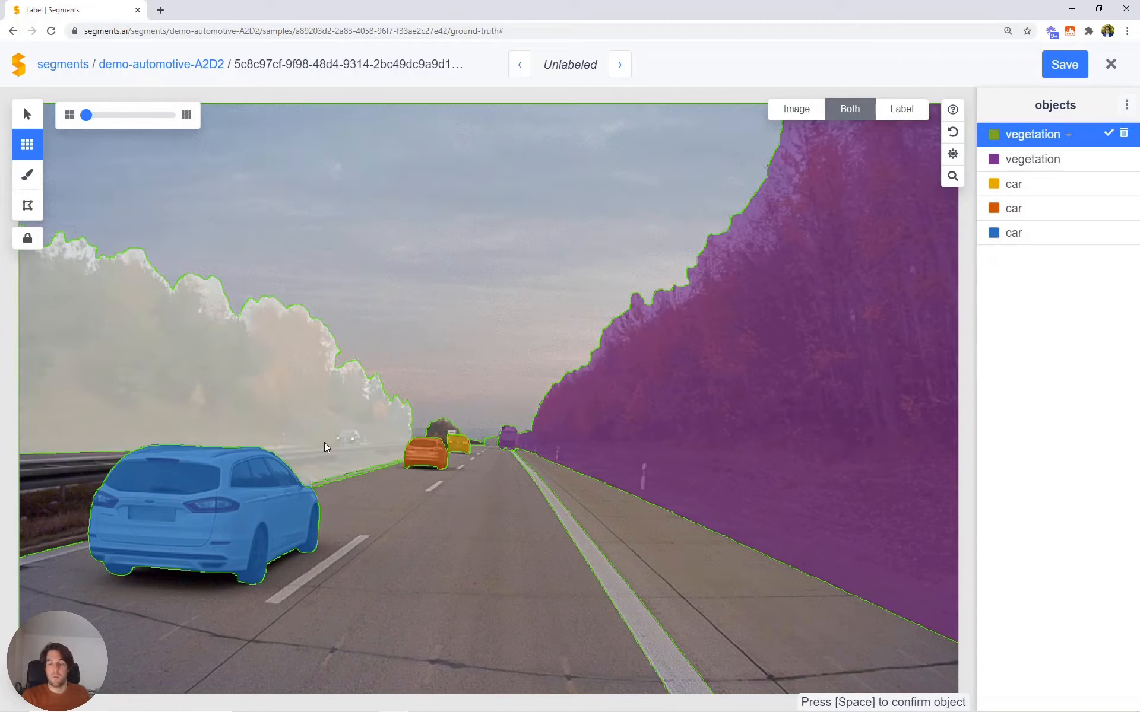
click(67, 486)
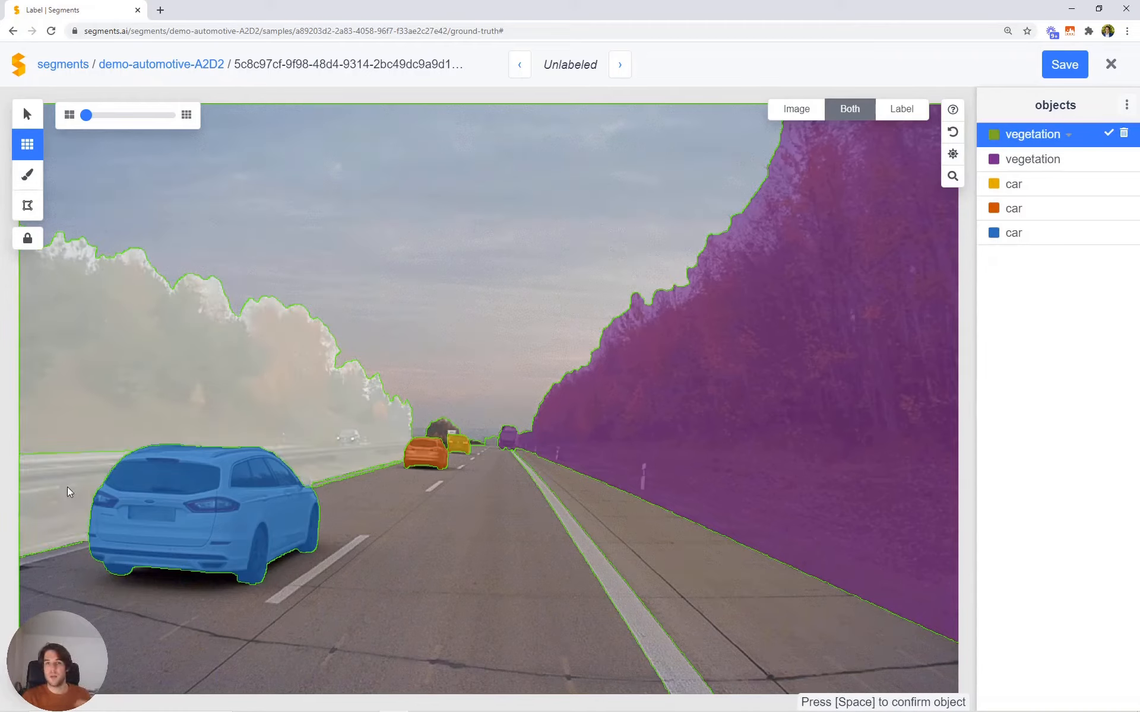
click(437, 426)
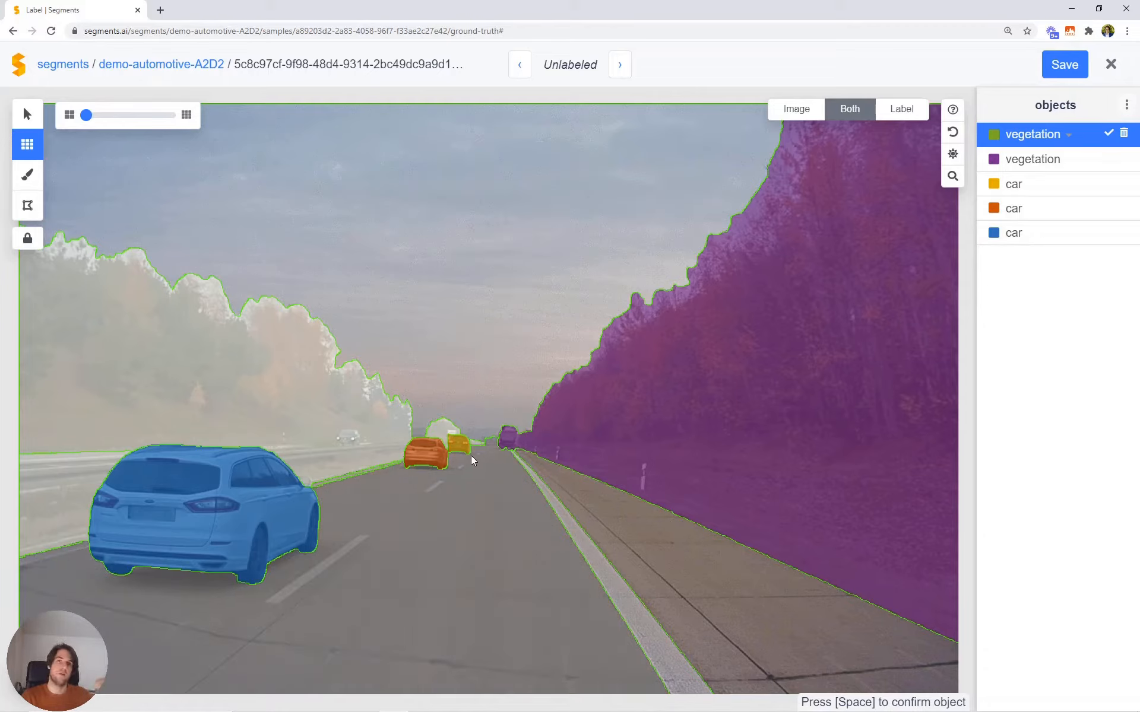
key(space)
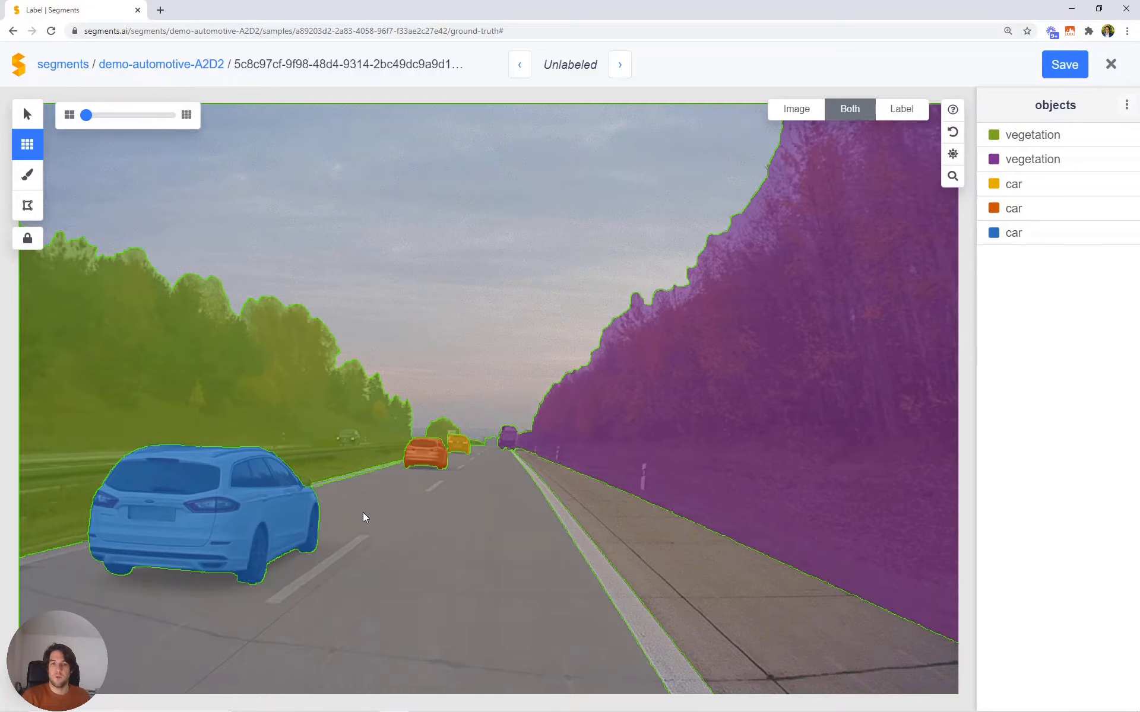
- Leave superpixel labelling, reopen the left vegetation object for editing and confirm it again
key(Escape)
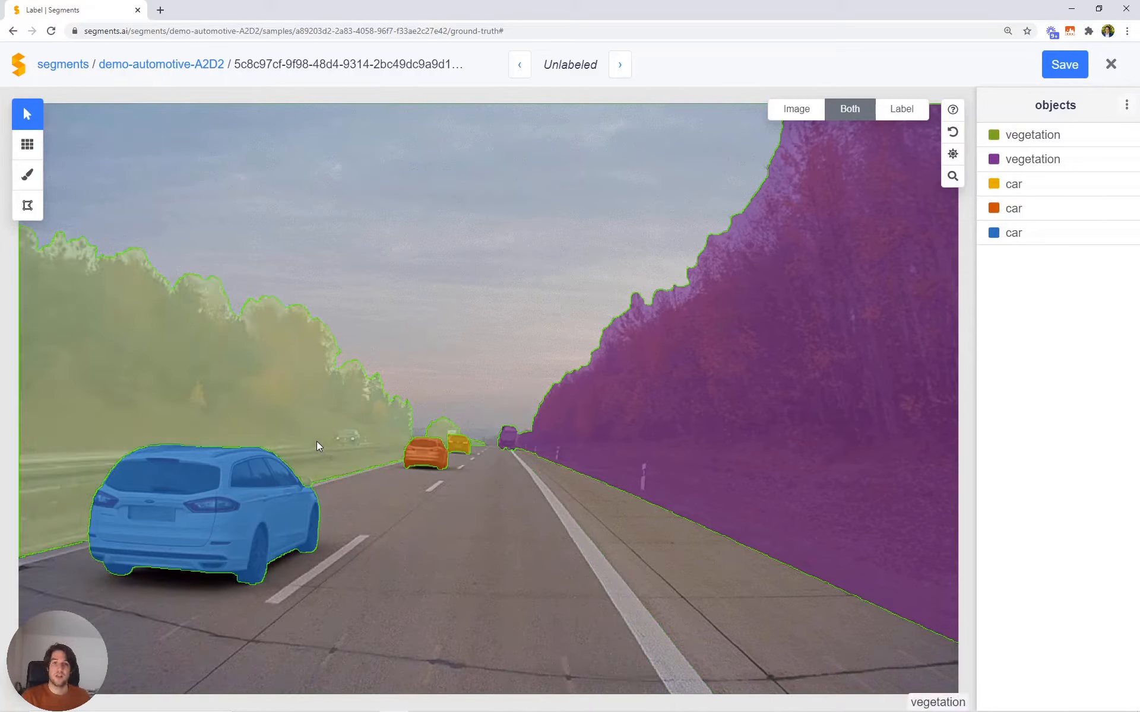
click(316, 440)
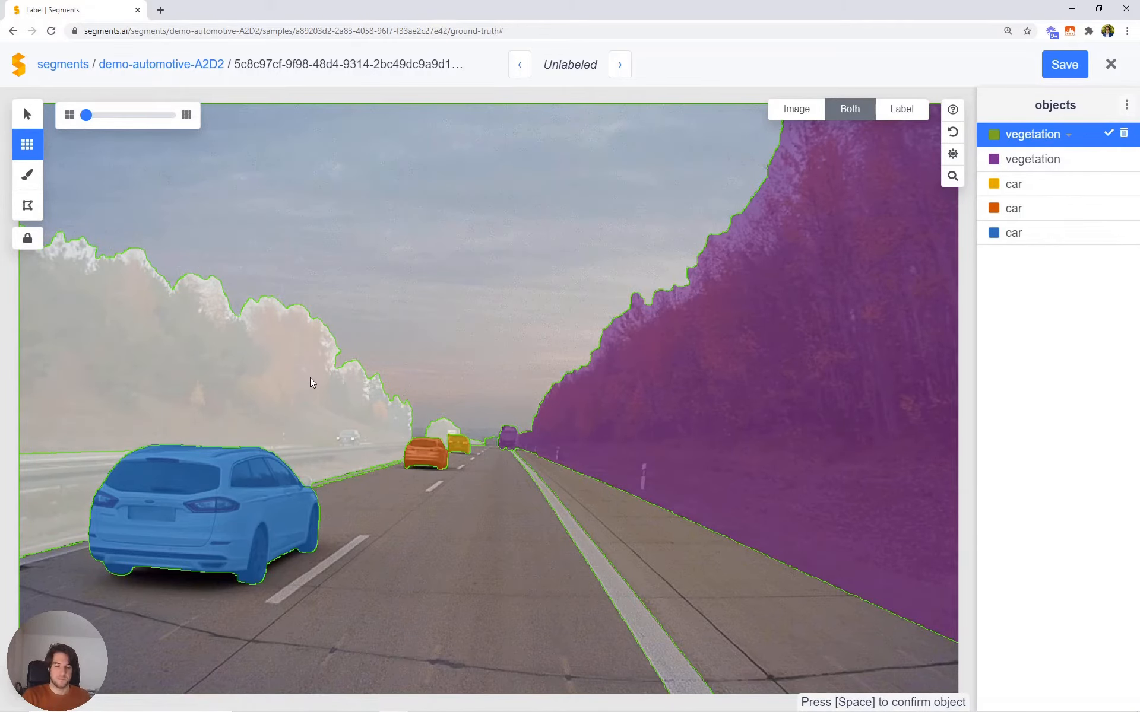
key(space)
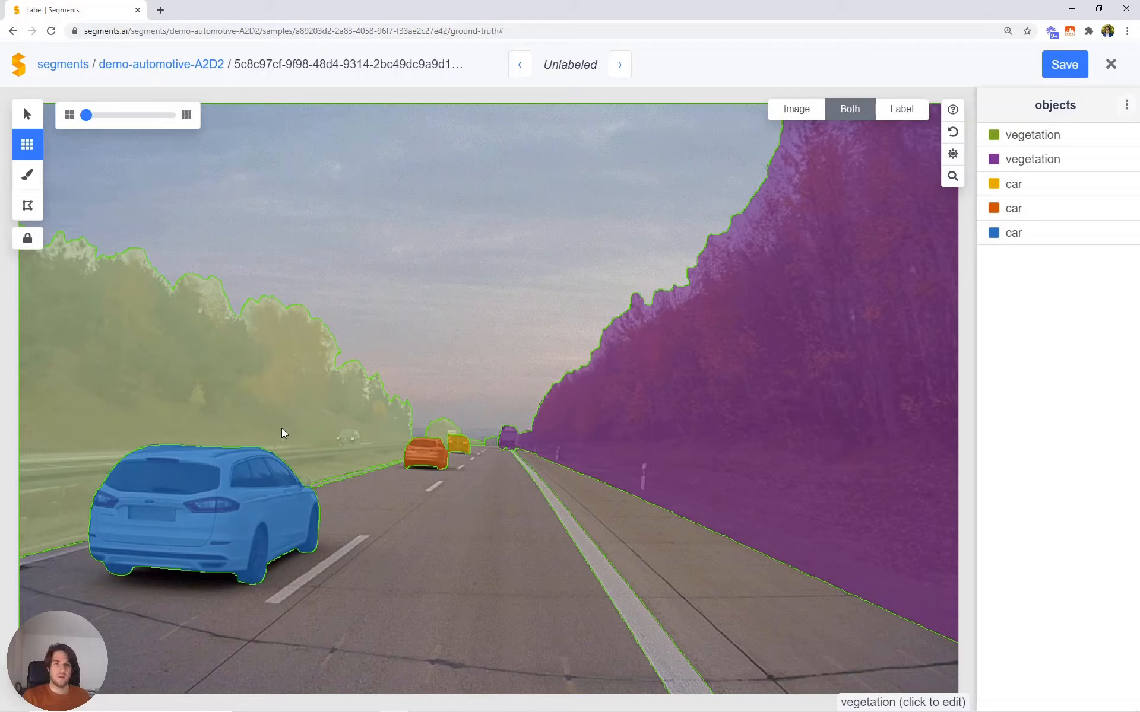
- Preview a finer superpixel grid, restore the coarsest one, and inspect the labelled scene at several zoom levels
scroll(340, 438, down, 5)
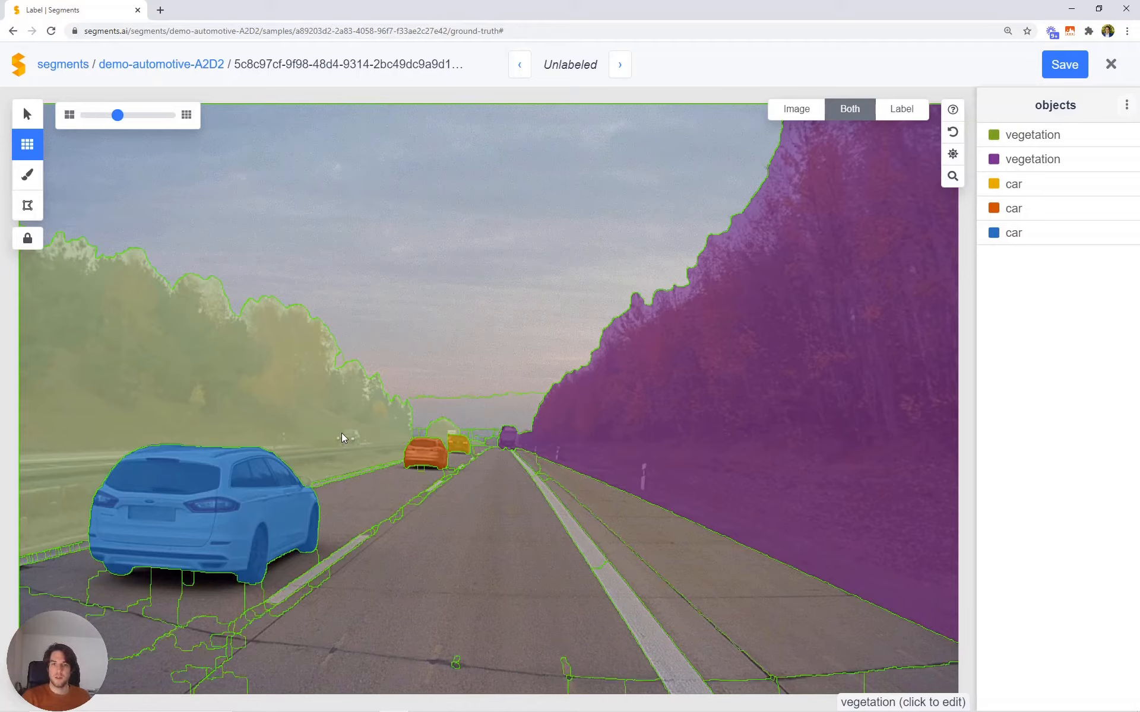
scroll(341, 439, up, 5)
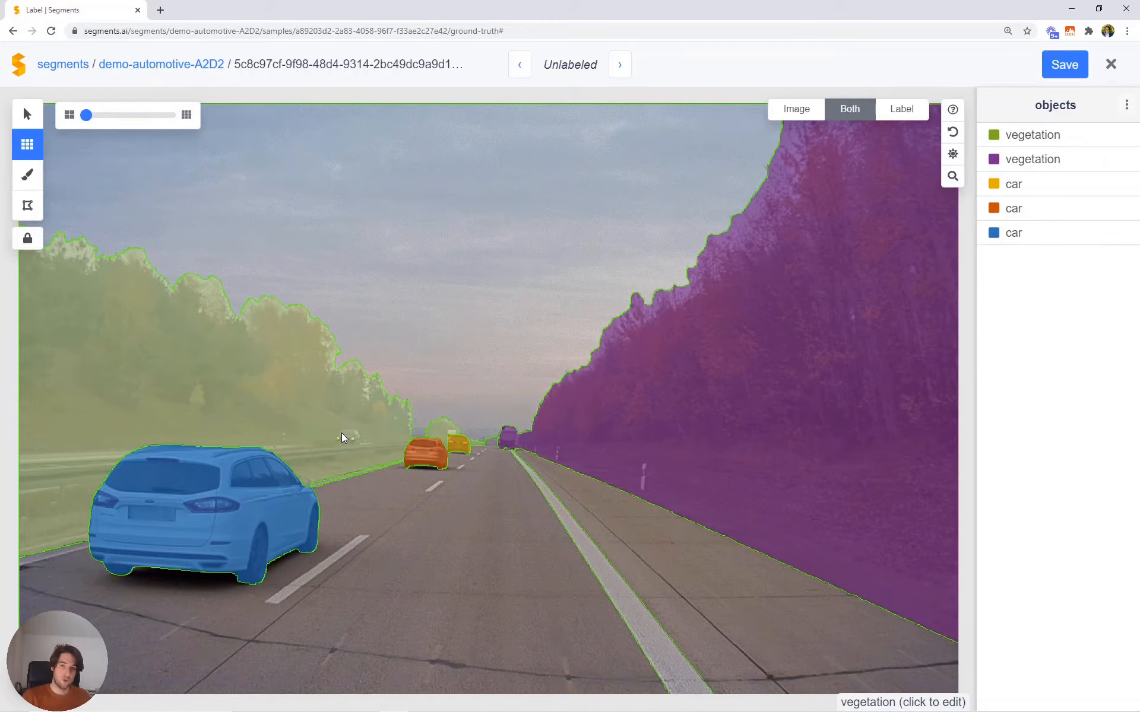
scroll(342, 438, up, 3)
scroll(342, 438, down, 5)
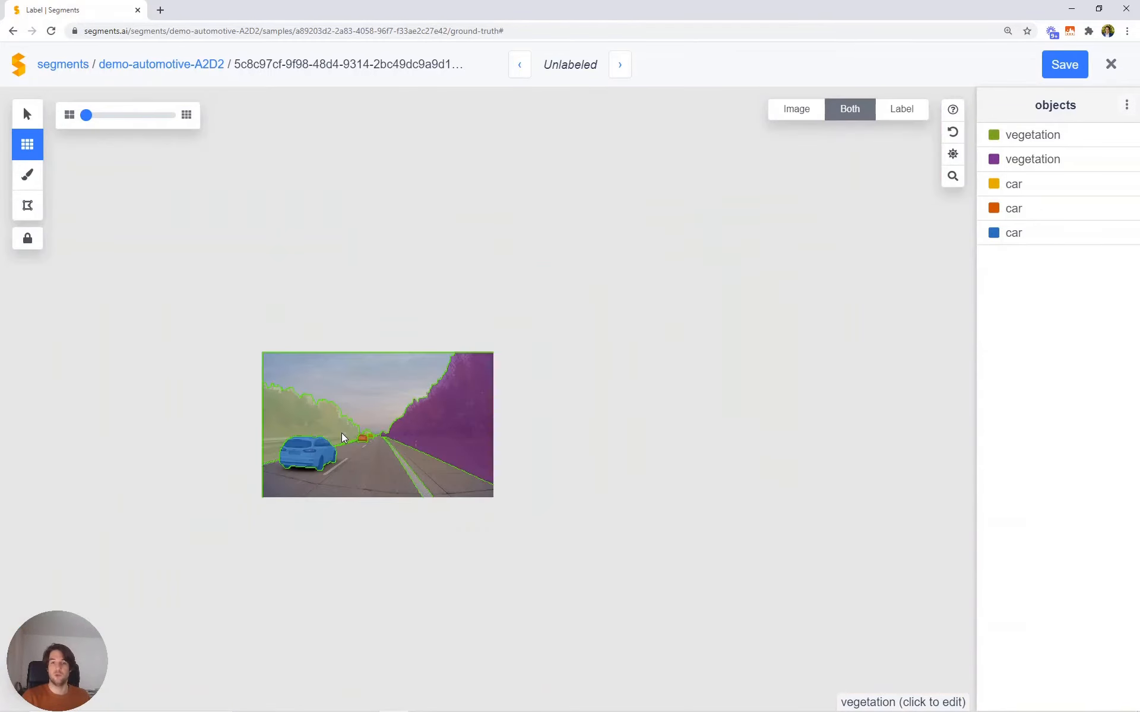
scroll(342, 439, up, 4)
scroll(341, 433, up, 1)
scroll(341, 433, down, 5)
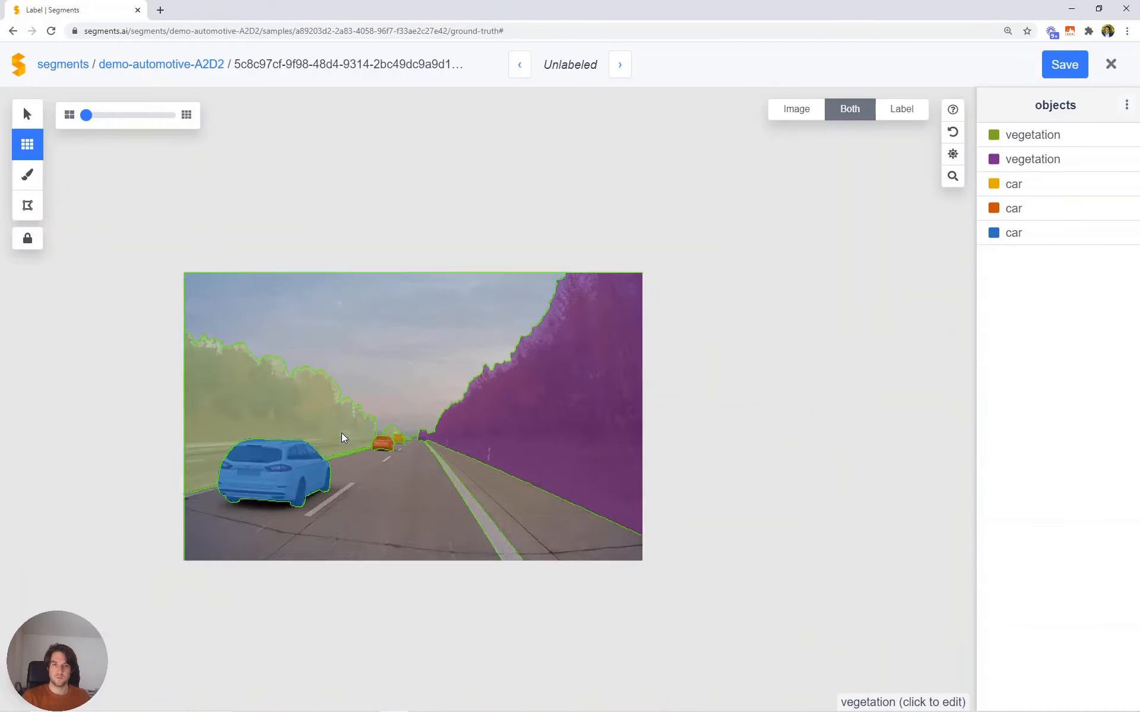
scroll(341, 433, up, 4)
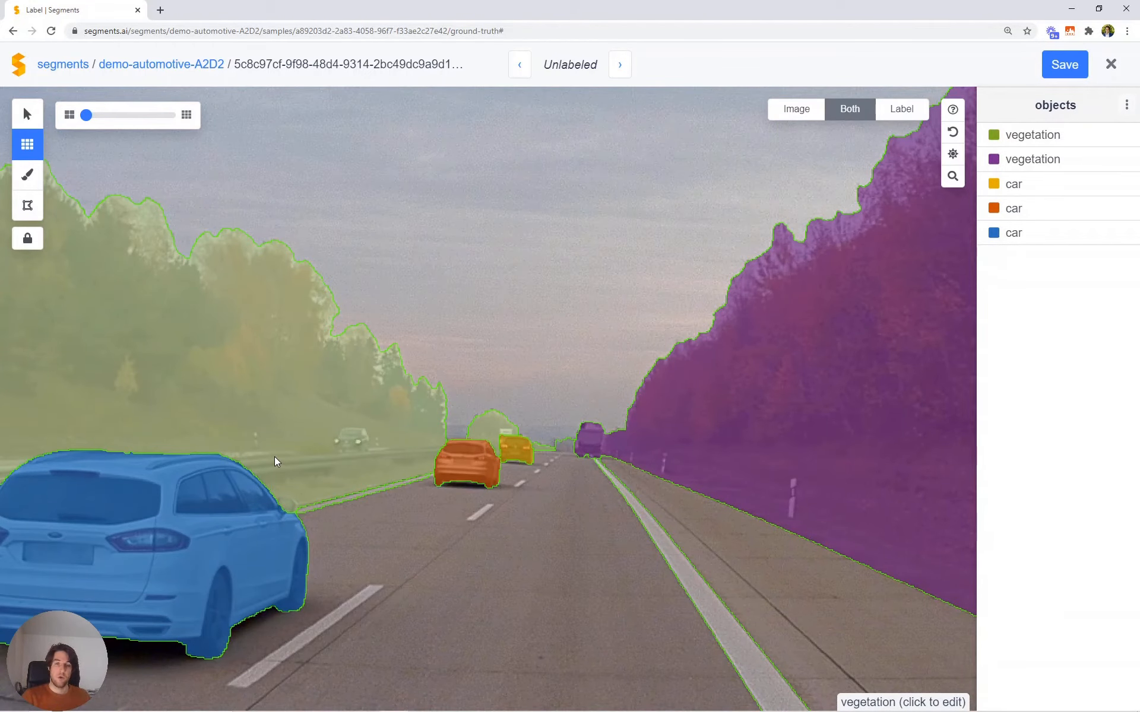
mouse_move(265, 476)
mouse_down()
mouse_move(732, 307)
mouse_move(380, 429)
mouse_move(388, 596)
mouse_move(279, 468)
mouse_up()
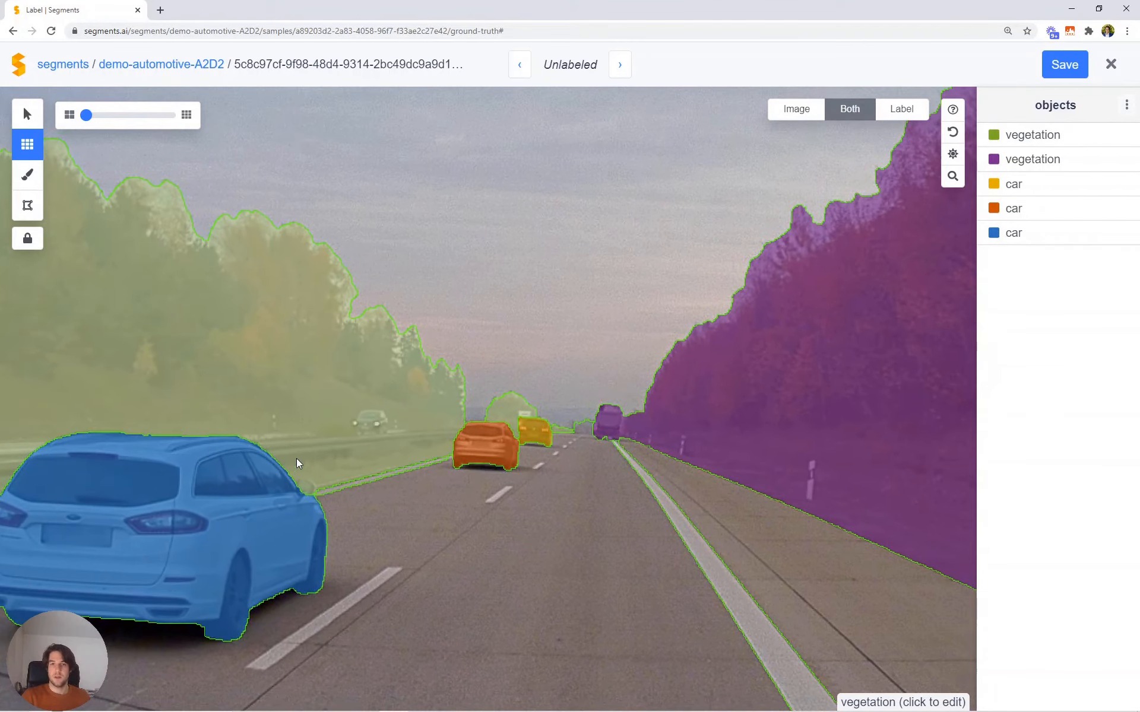
scroll(444, 442, down, 2)
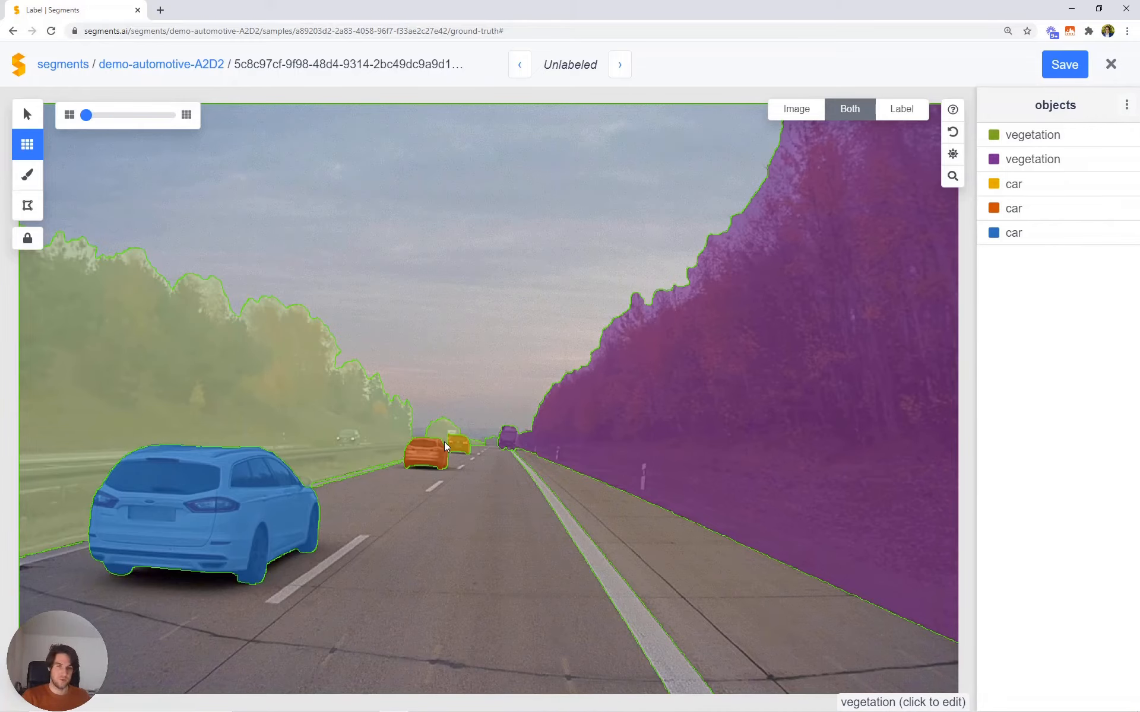
- Inspect the labelled cars ahead and the distant truck up close, and return to the full image
scroll(404, 447, up, 3)
scroll(404, 447, up, 2)
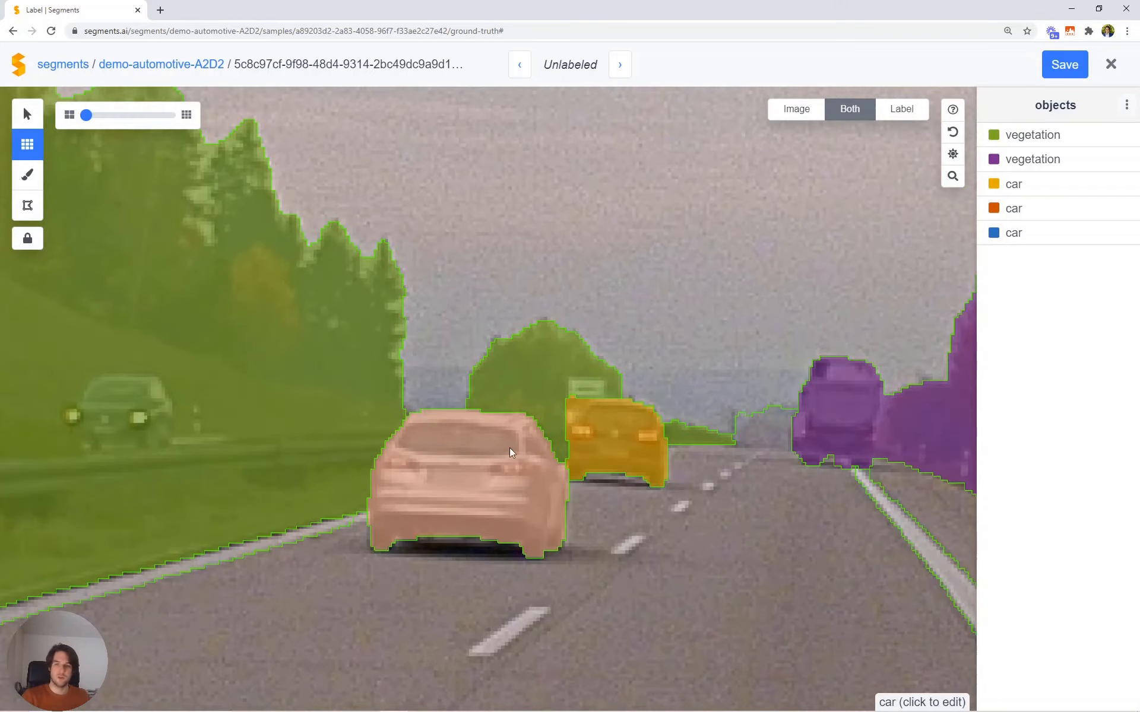
drag(961, 361, 360, 421)
drag(244, 443, 682, 281)
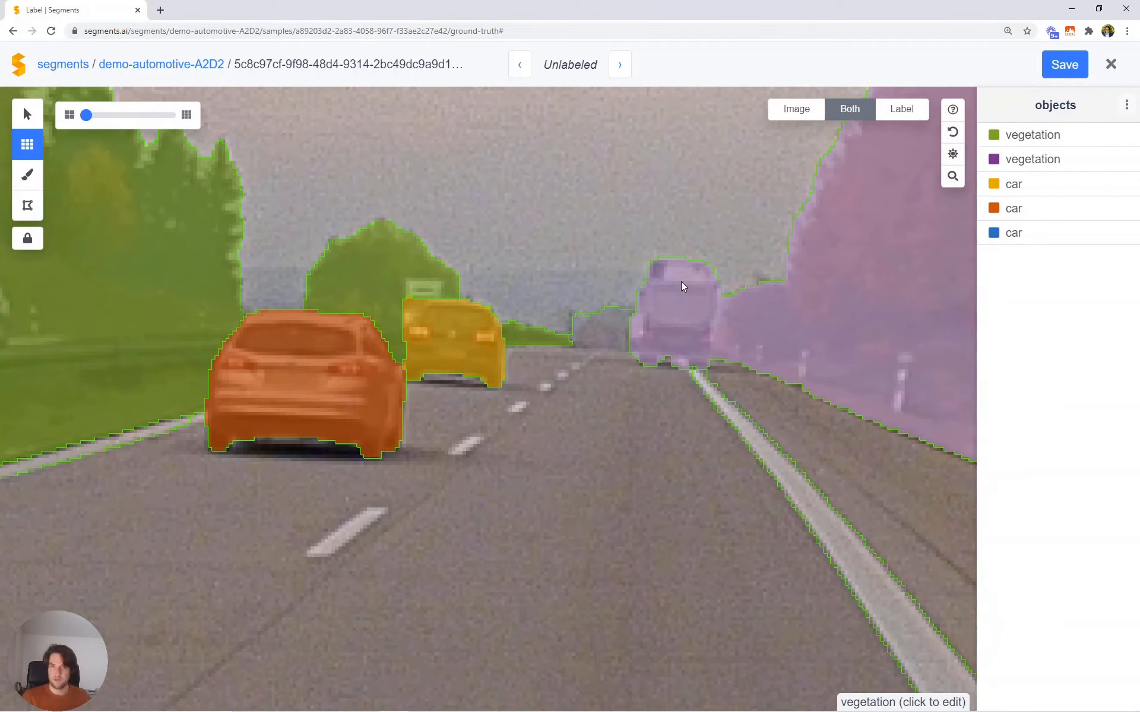
key(space)
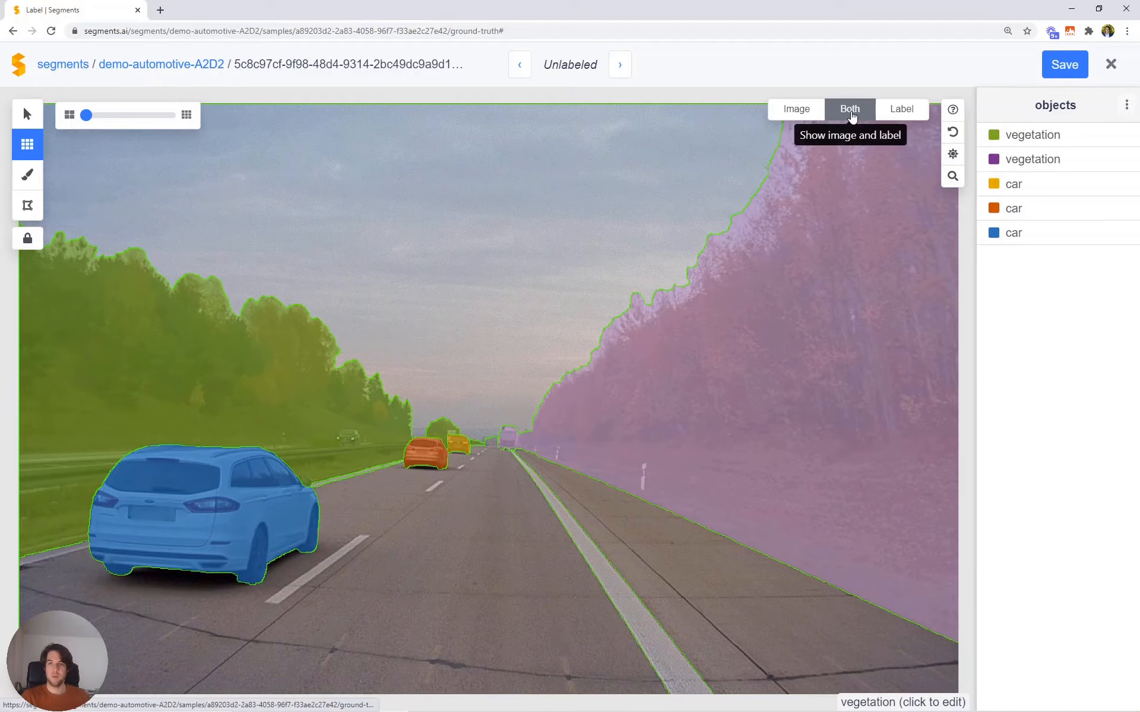
- Compare the image-only and label-only views of the whole scene and return to the combined view
click(803, 116)
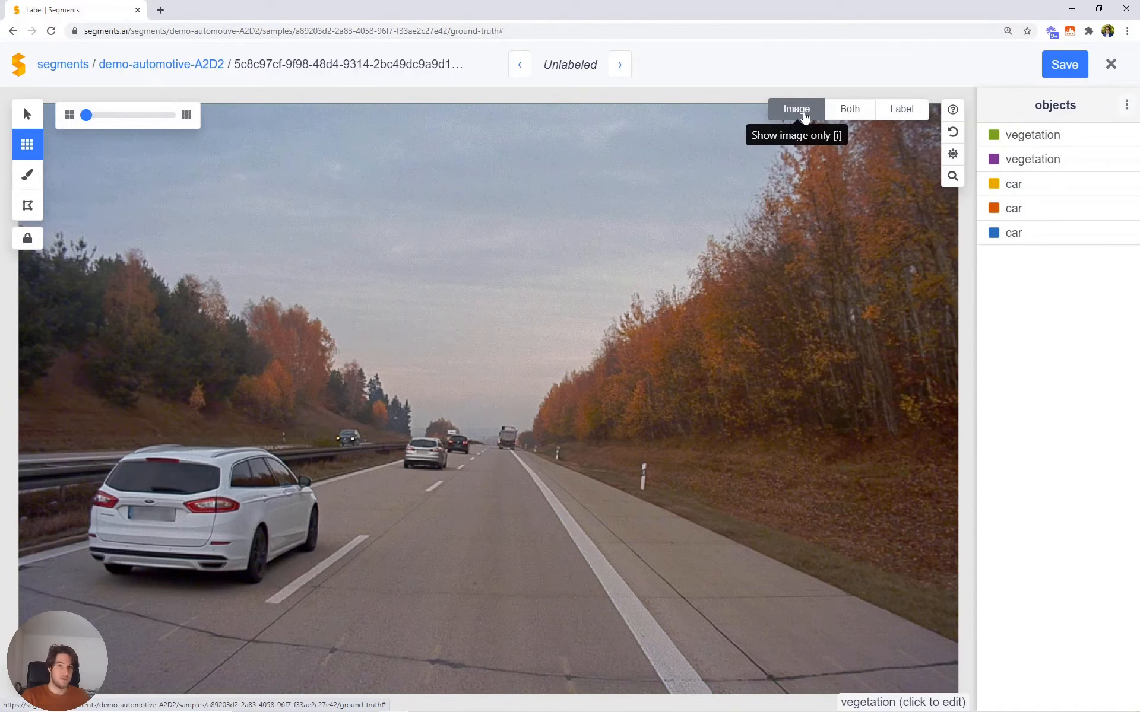
click(849, 109)
click(896, 111)
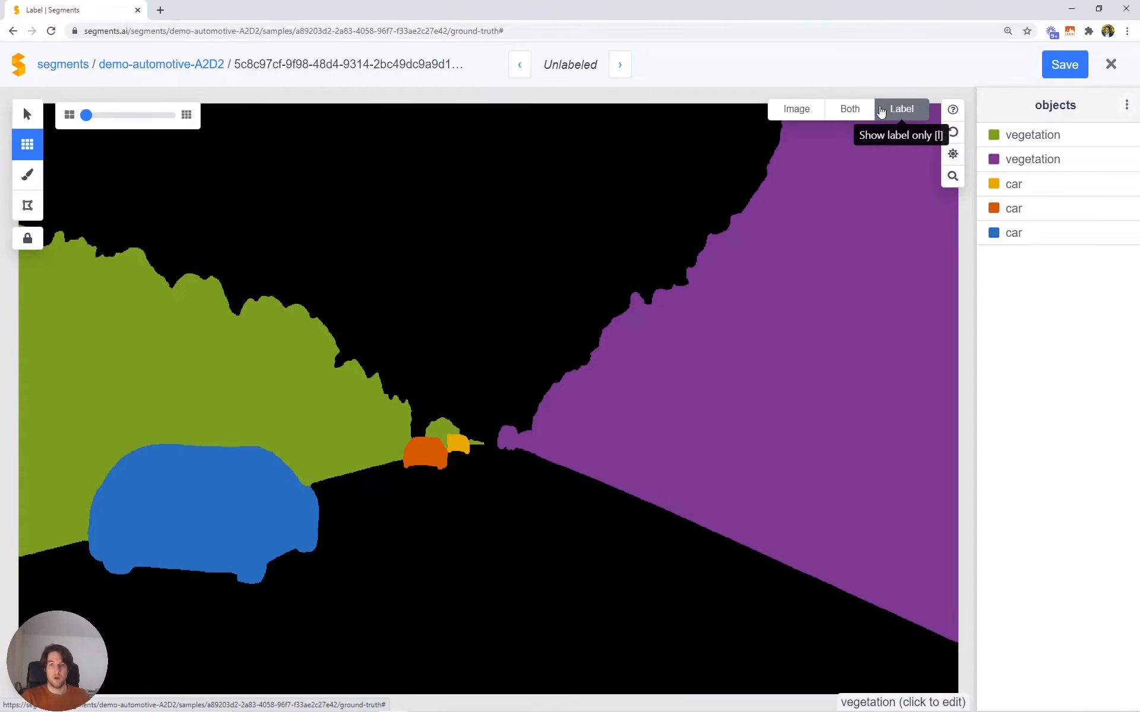
click(851, 111)
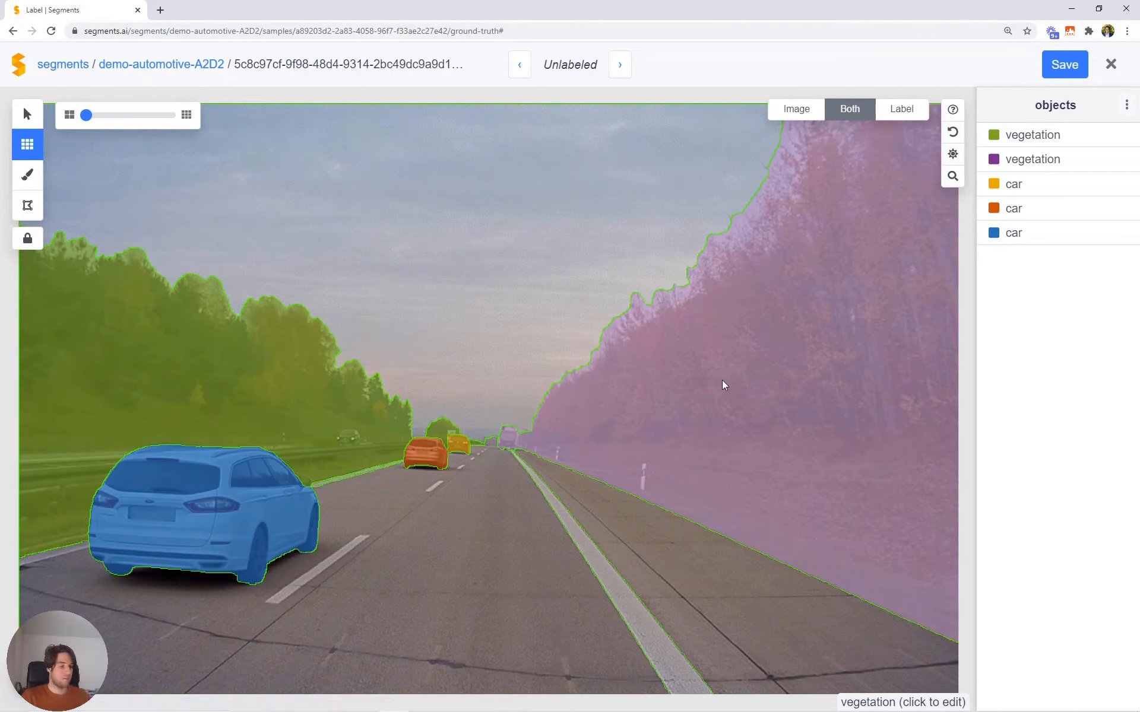
key(i)
key(b)
key(l)
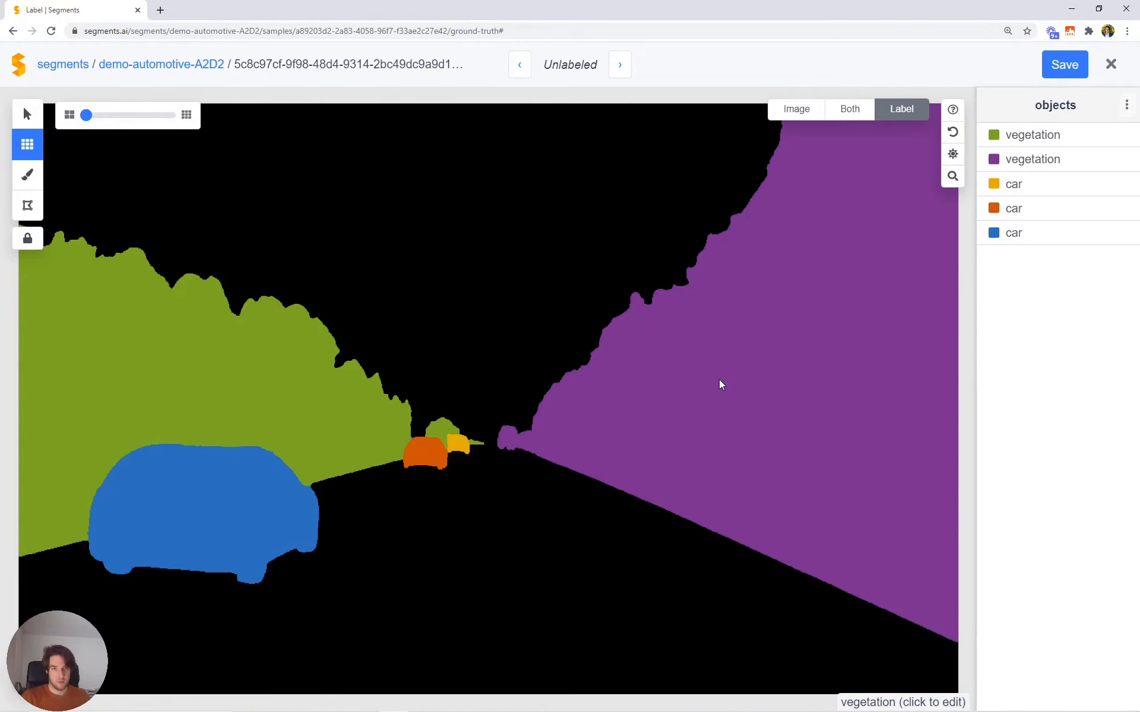
key(b)
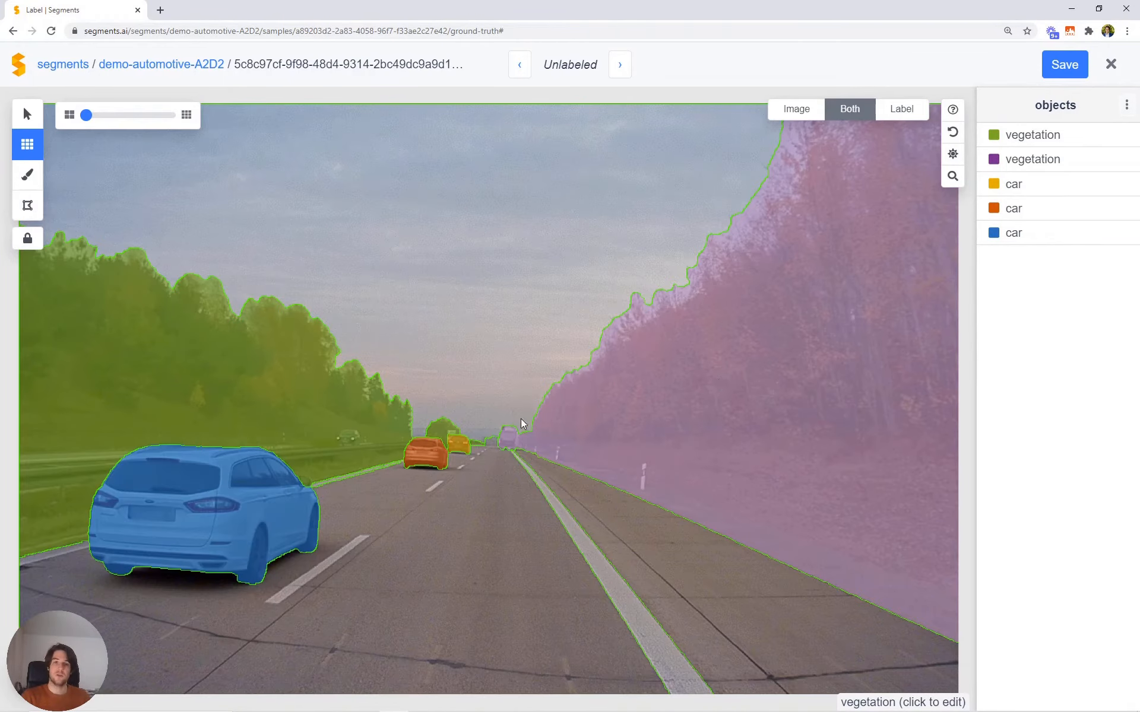
- Check the white car's mask up close by alternating the image-only, label-only and combined views
drag(522, 418, 643, 353)
scroll(387, 378, up, 5)
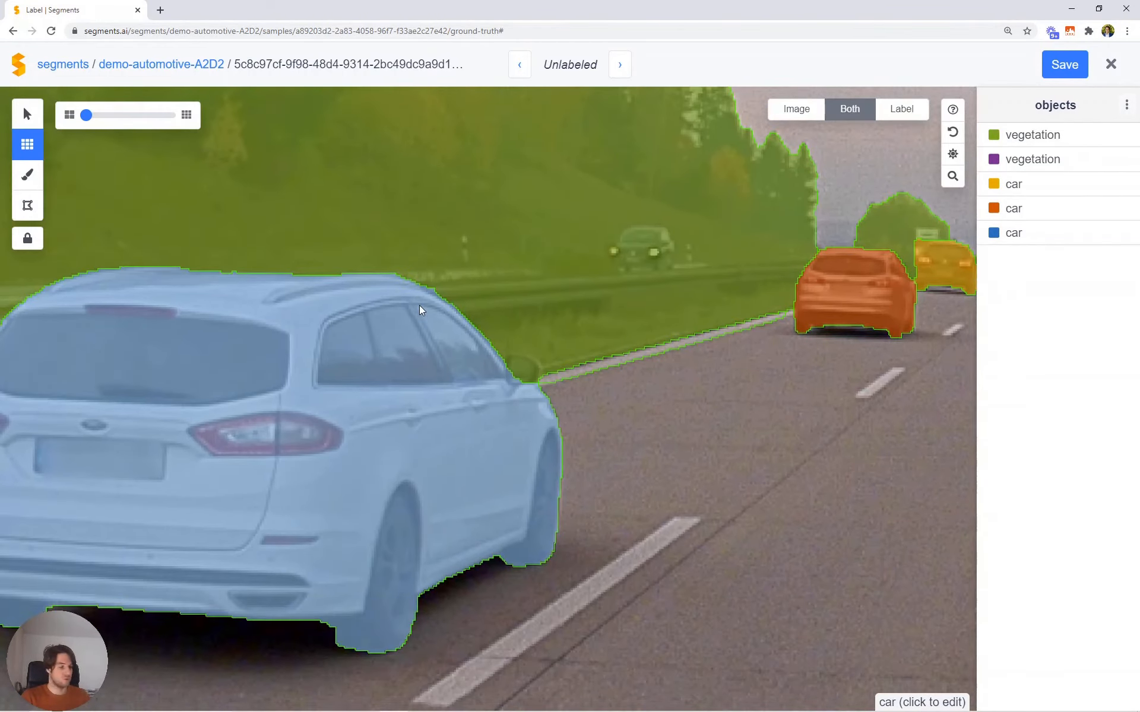
key(i)
key(b)
key(l)
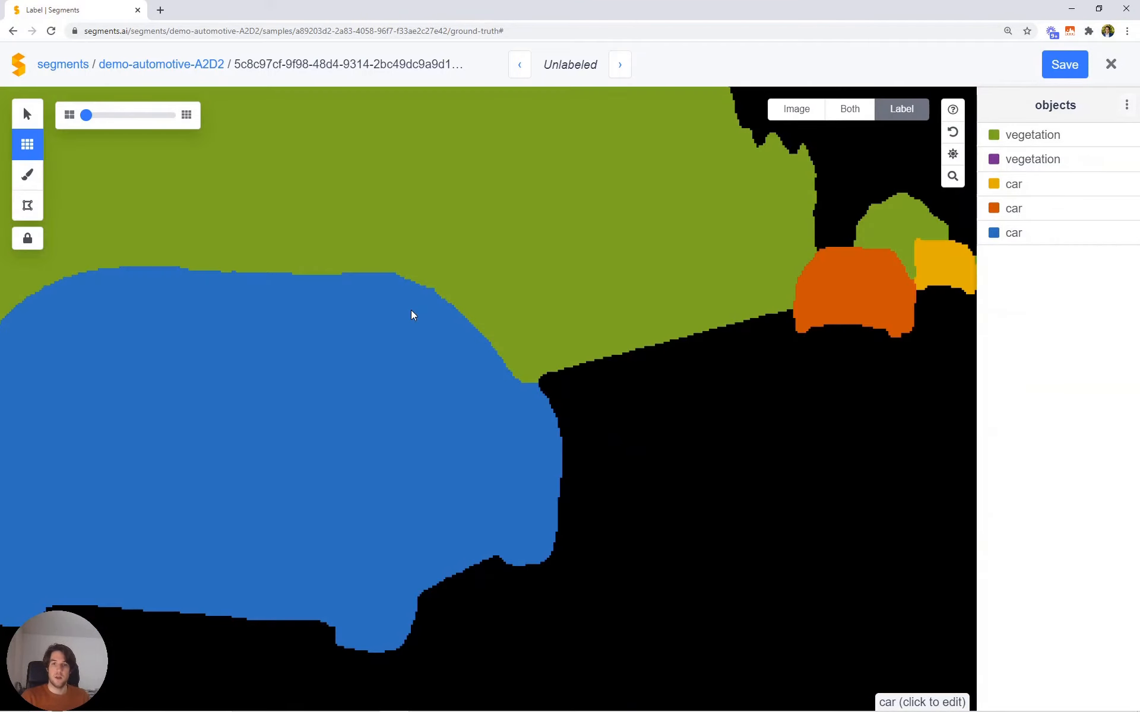
key(i)
key(l)
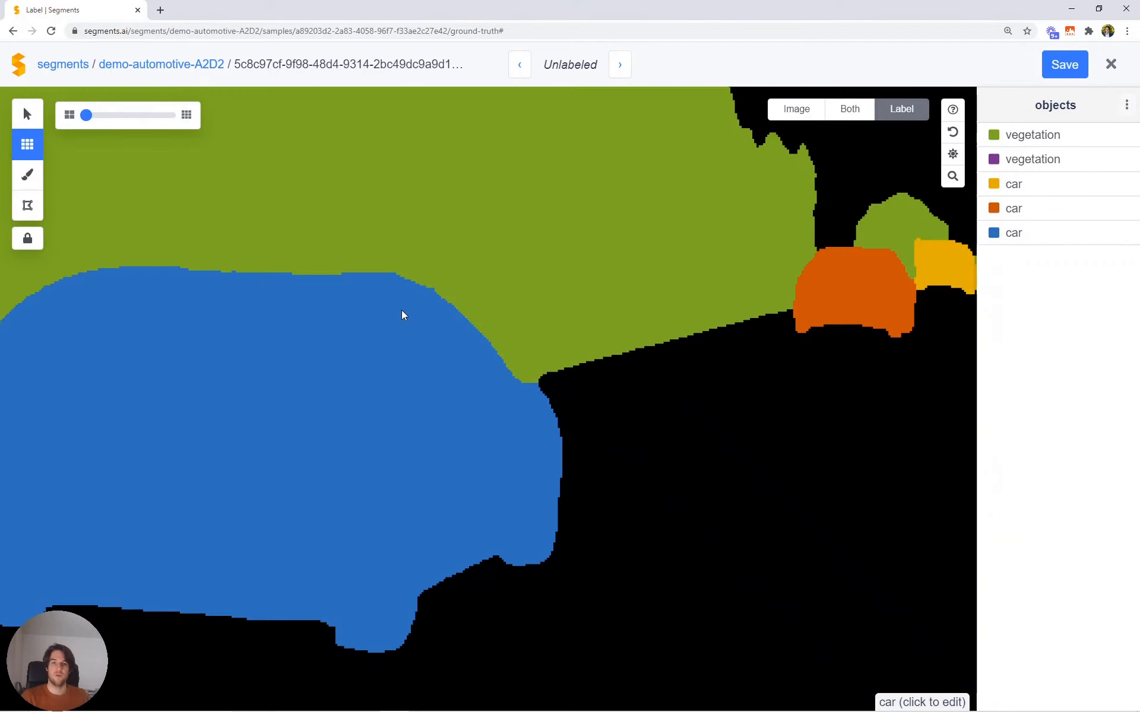
key(i)
key(b)
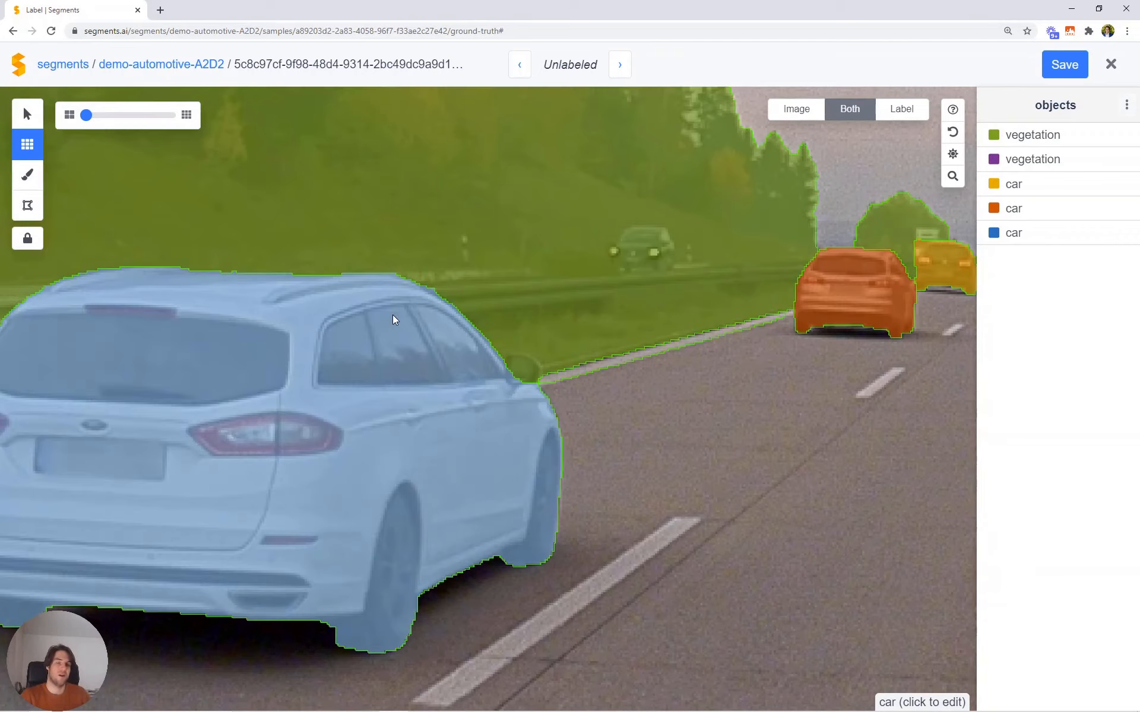
- Show only the labels for the full image twice, returning to the combined view each time
scroll(393, 318, down, 5)
key(l)
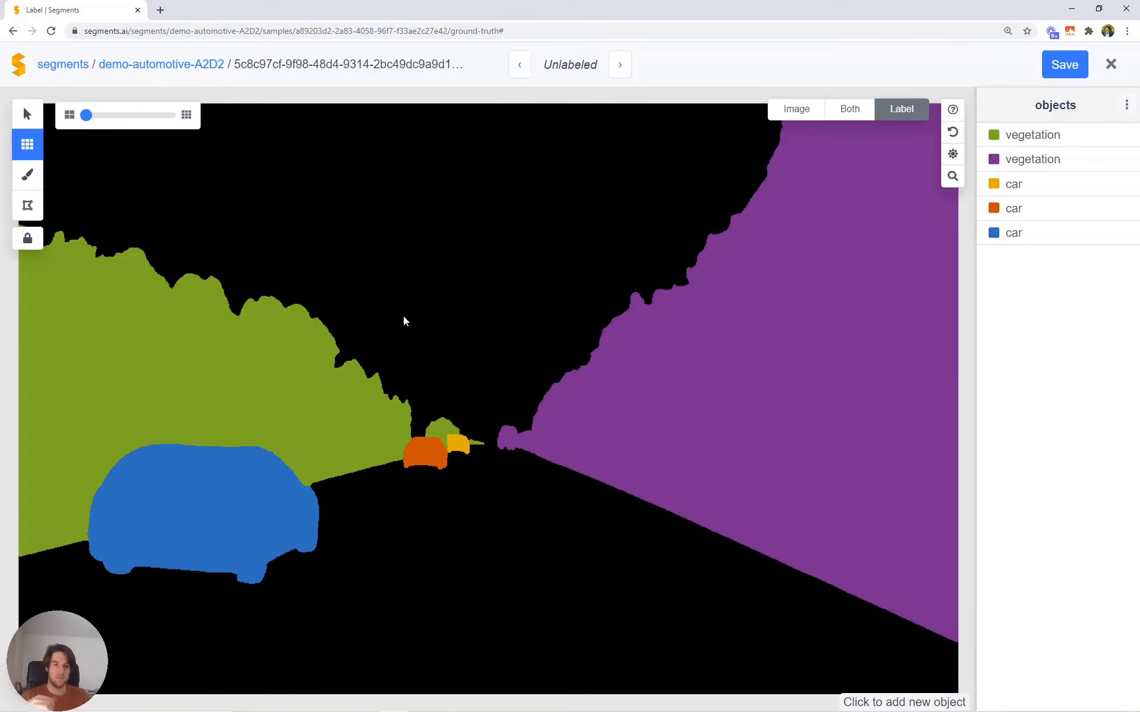
key(b)
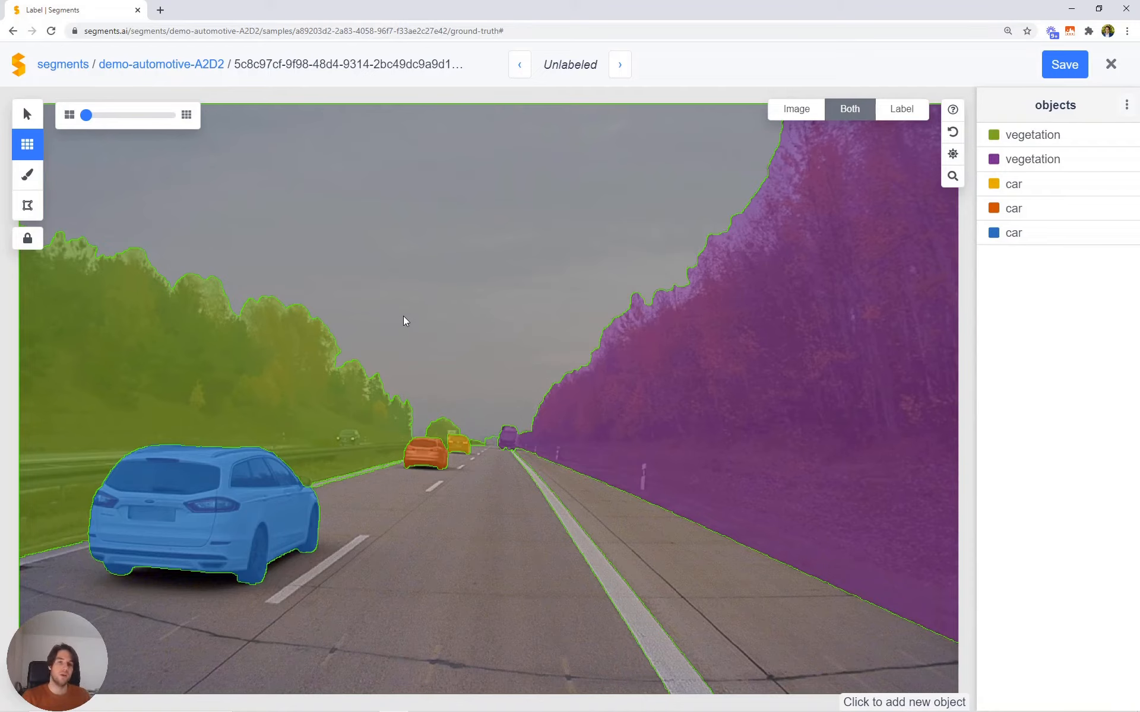
key(l)
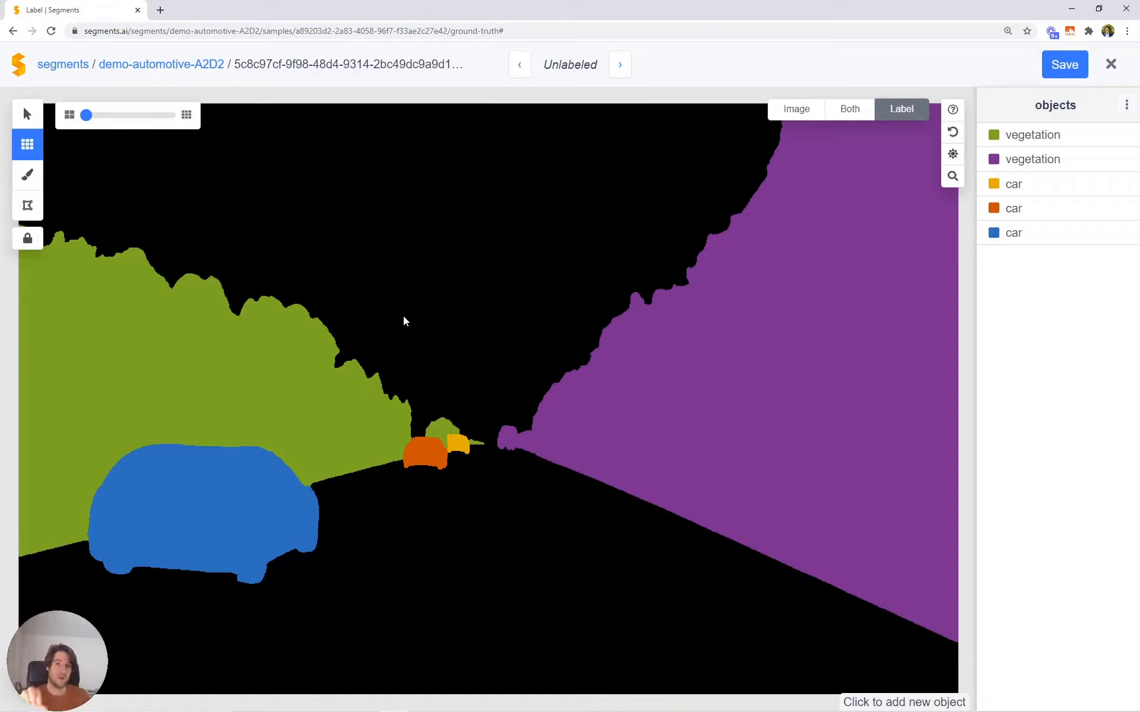
key(2)
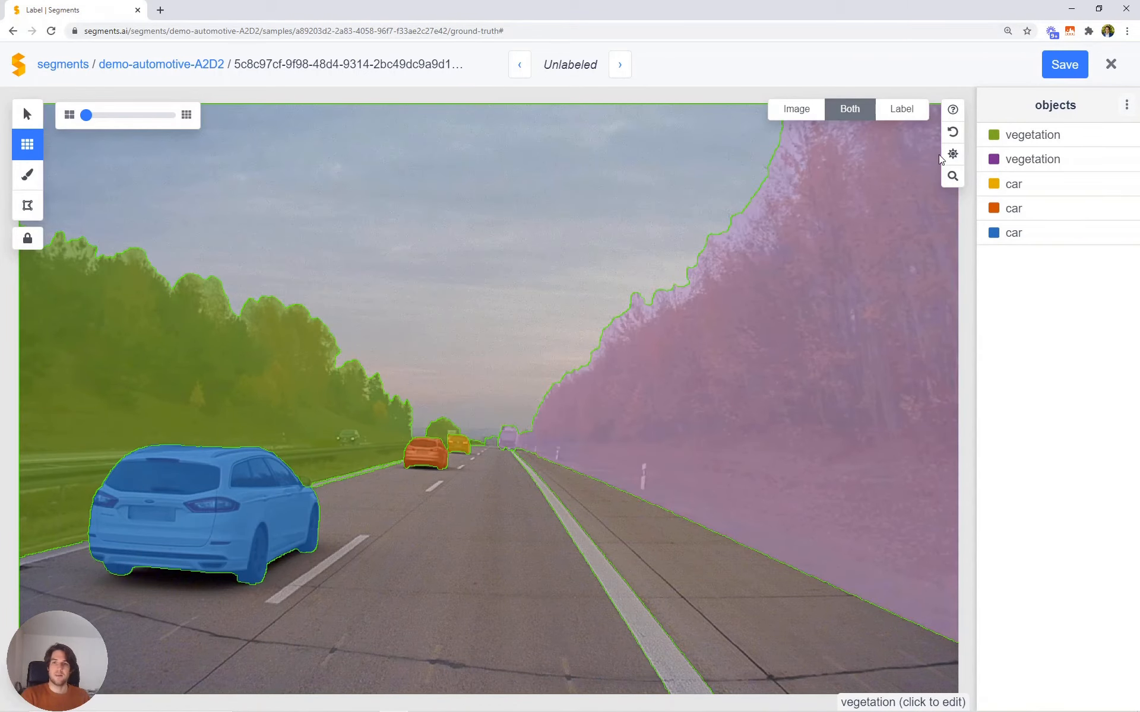
- Increase the label opacity slightly in the display settings so the object masks cover the image more strongly
click(948, 156)
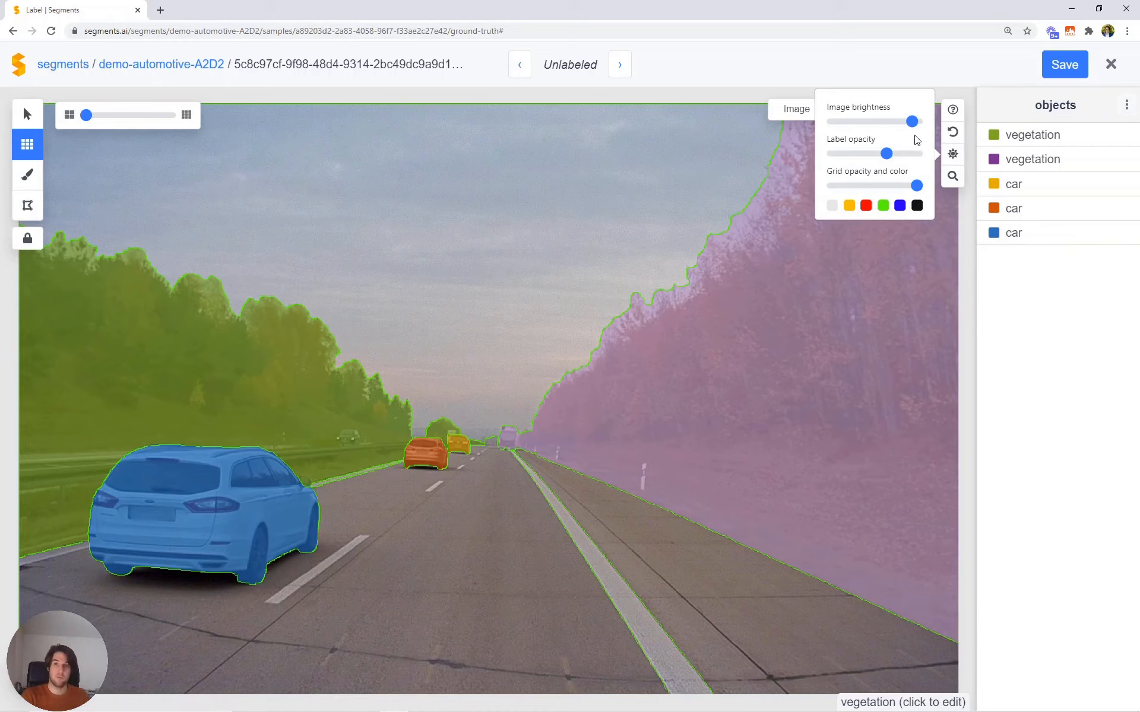
drag(913, 127, 930, 190)
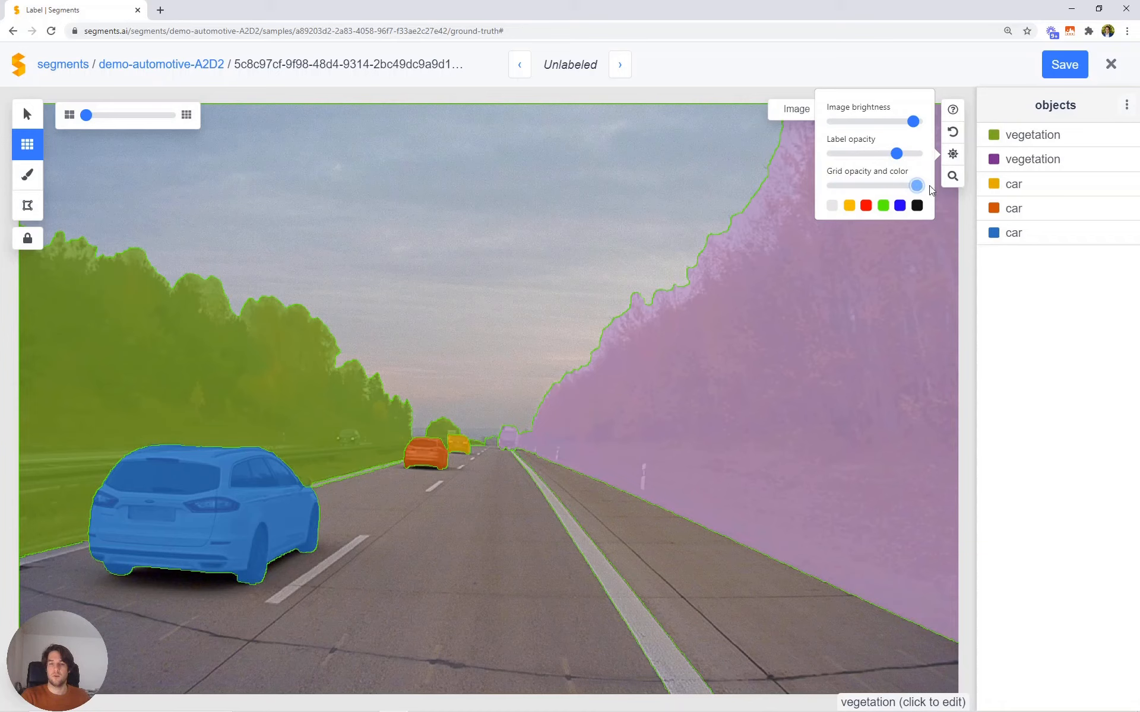
- Try blue, red and yellow as the grid colour for the object outlines, and set it back to green
click(899, 205)
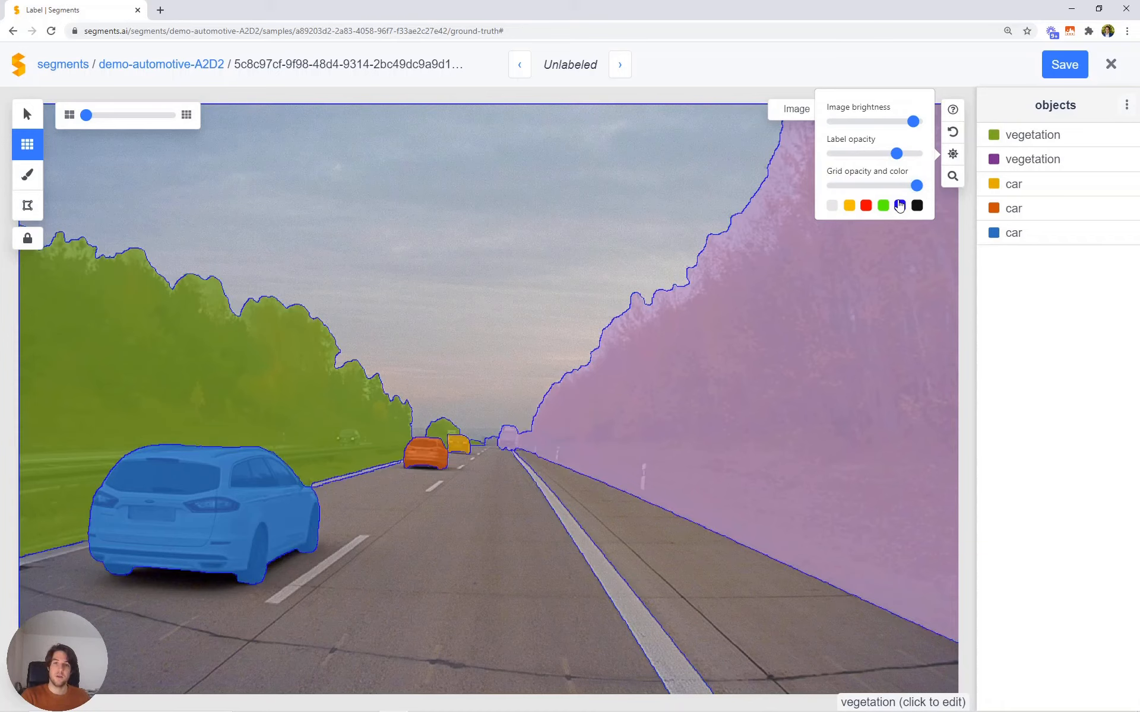
click(883, 205)
click(866, 205)
click(849, 207)
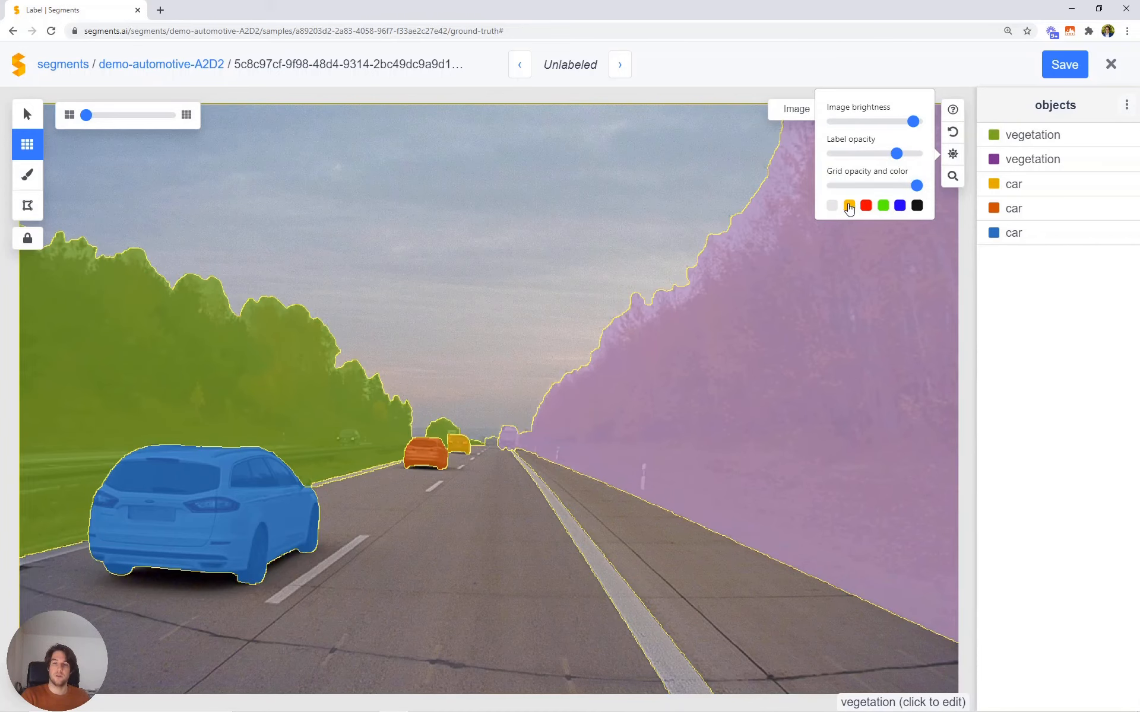
click(866, 205)
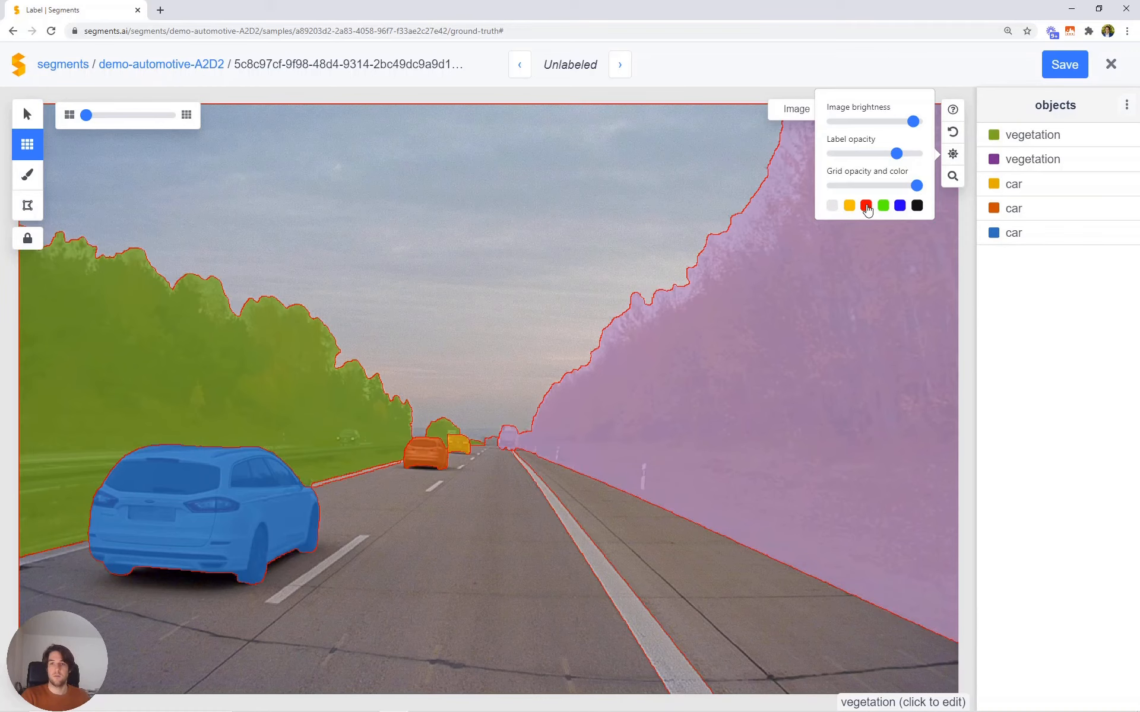
click(883, 205)
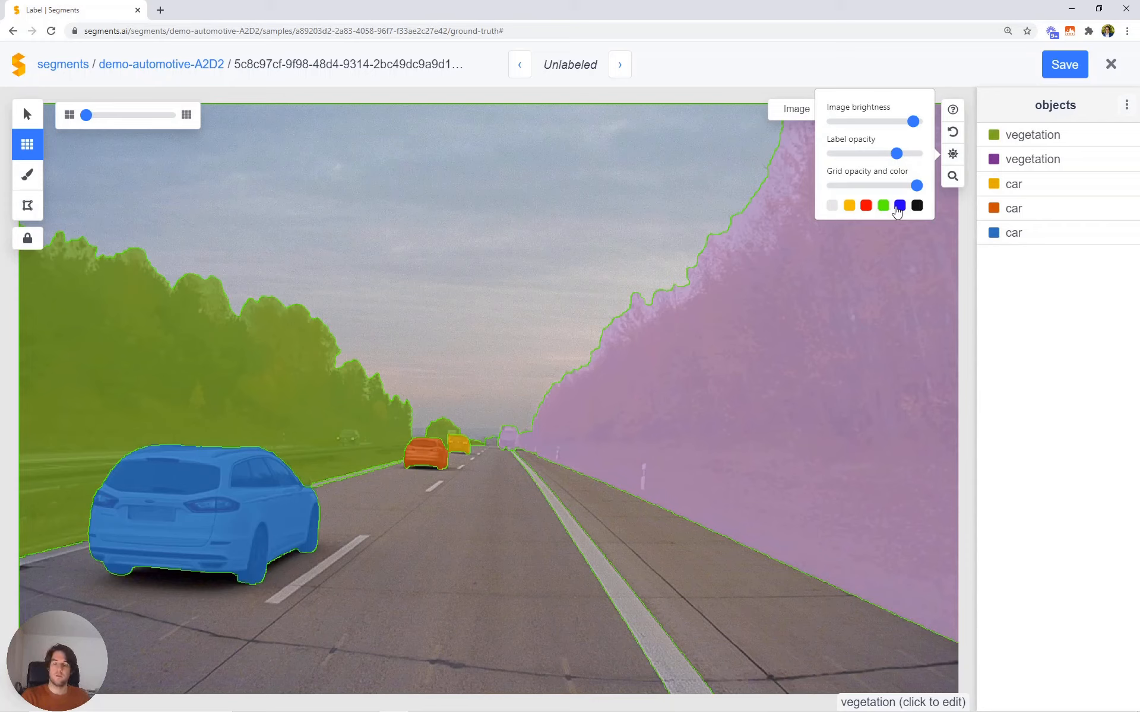
click(849, 205)
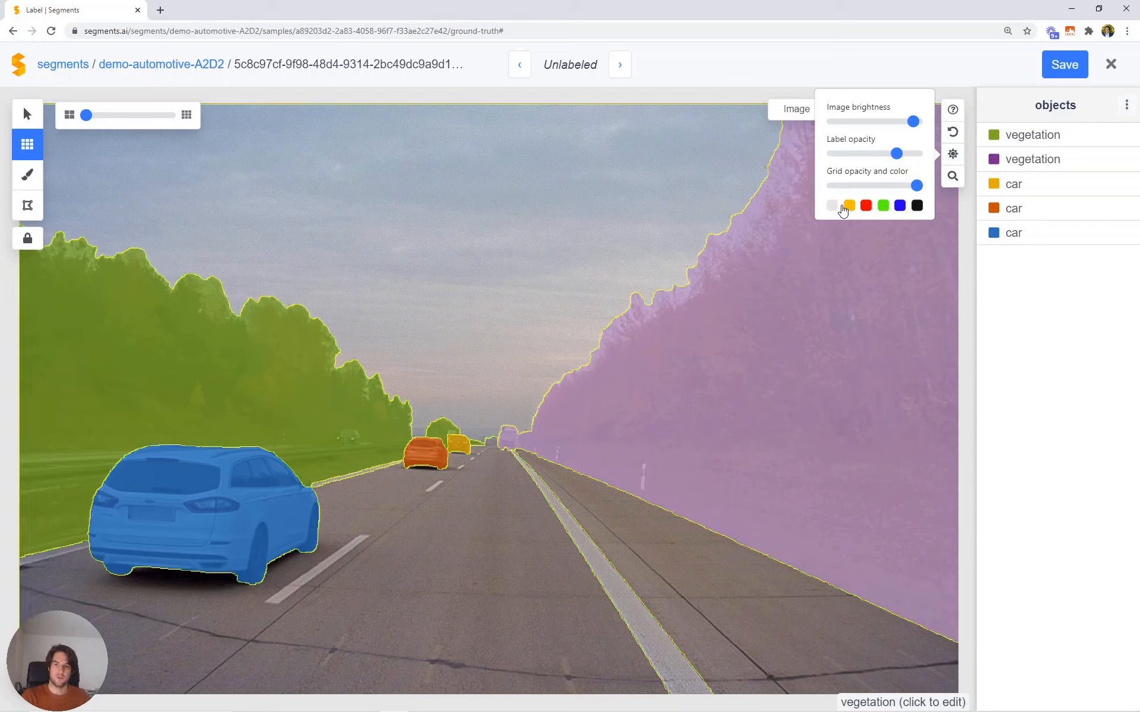
click(883, 205)
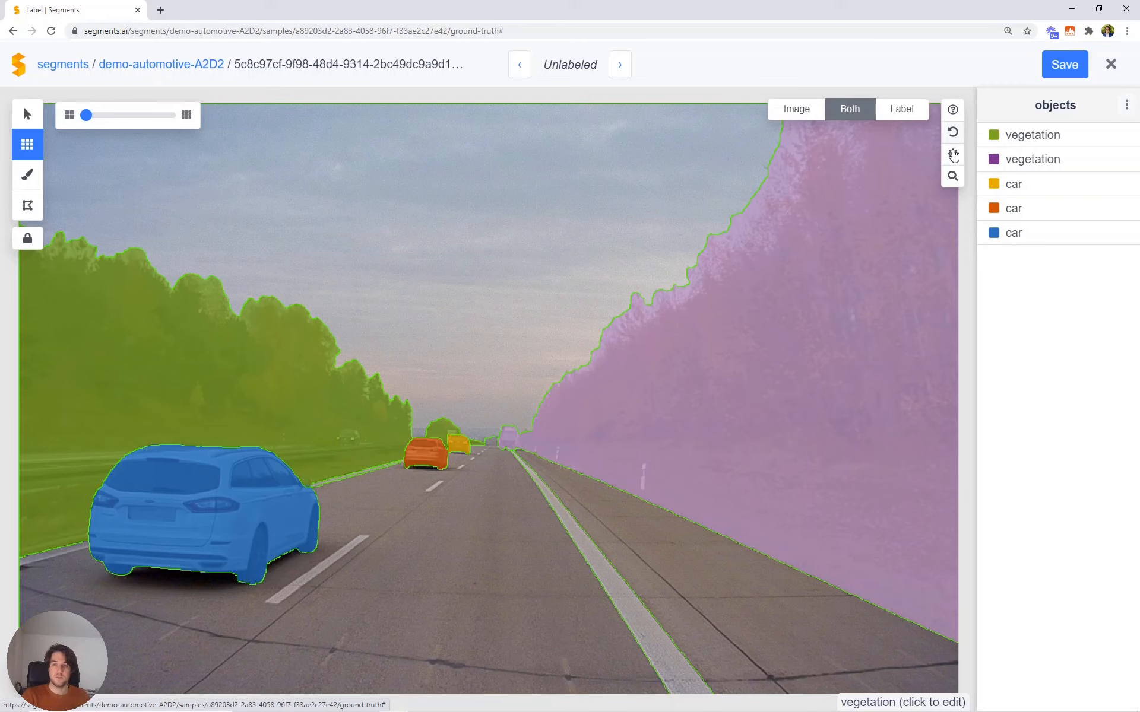
- View the hotkey list and the introduction video page in the help, and close the help window
mouse_move(953, 176)
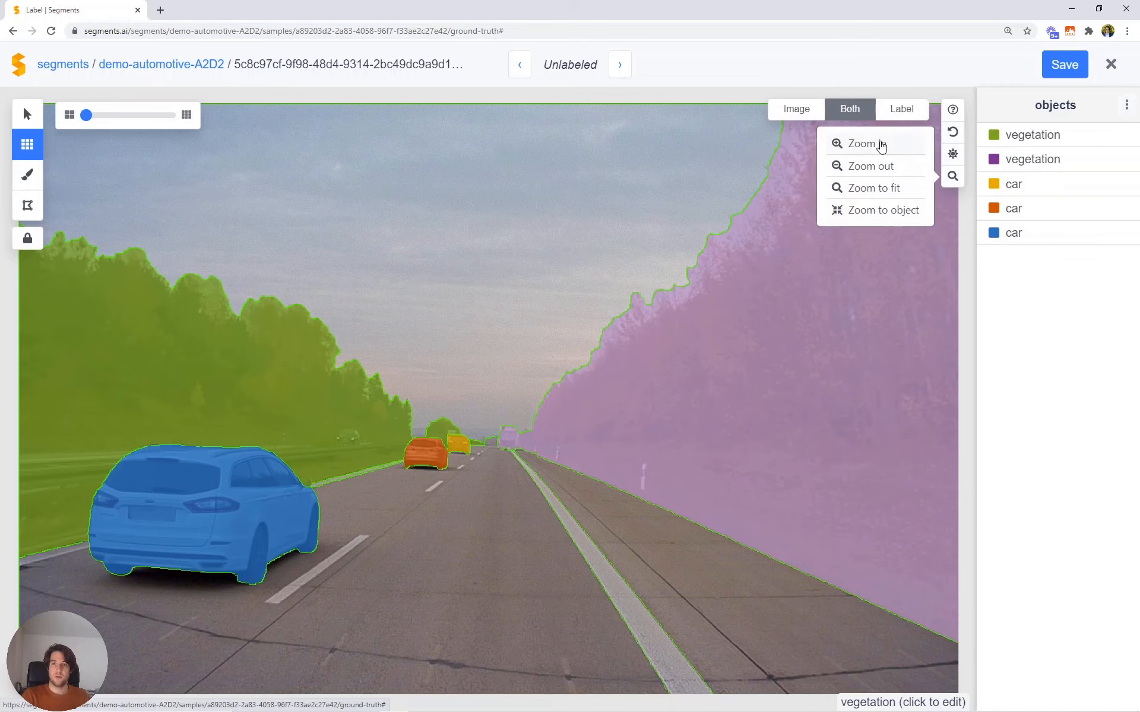
click(953, 112)
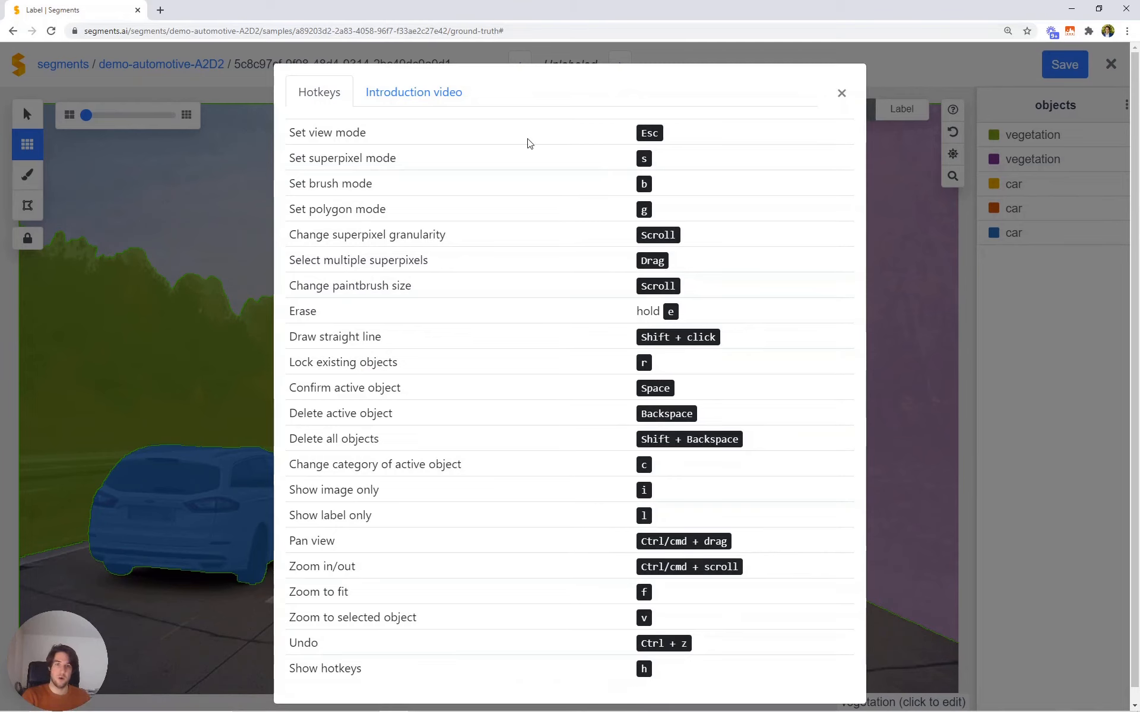
click(433, 96)
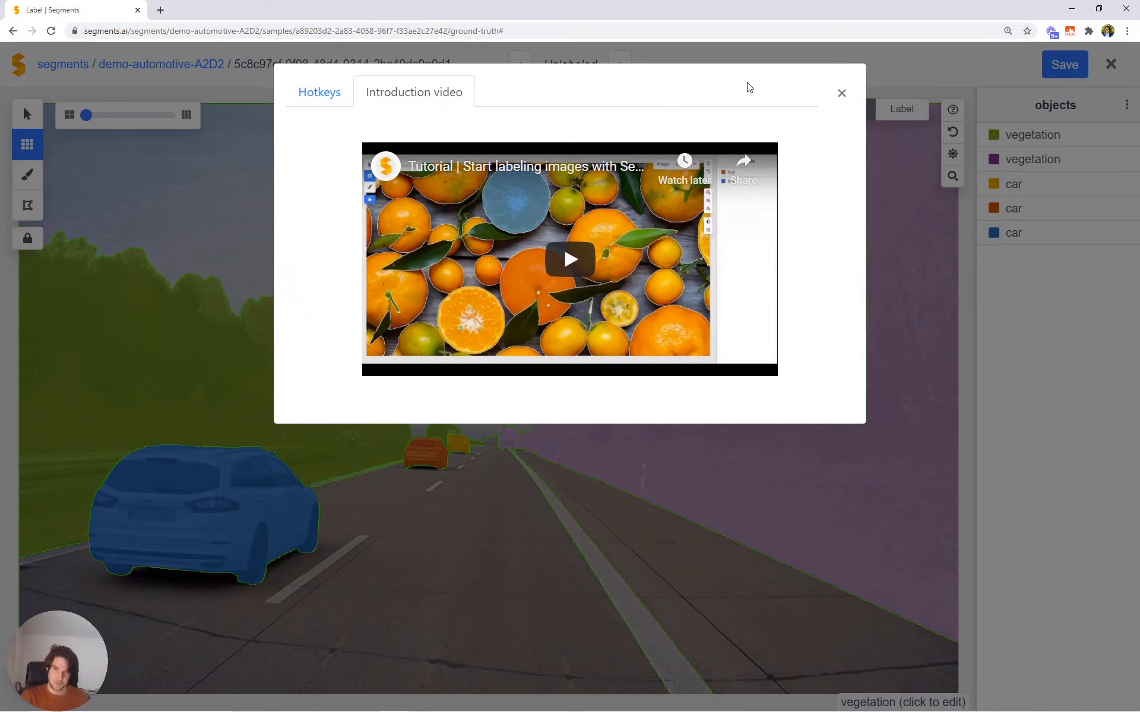
click(842, 92)
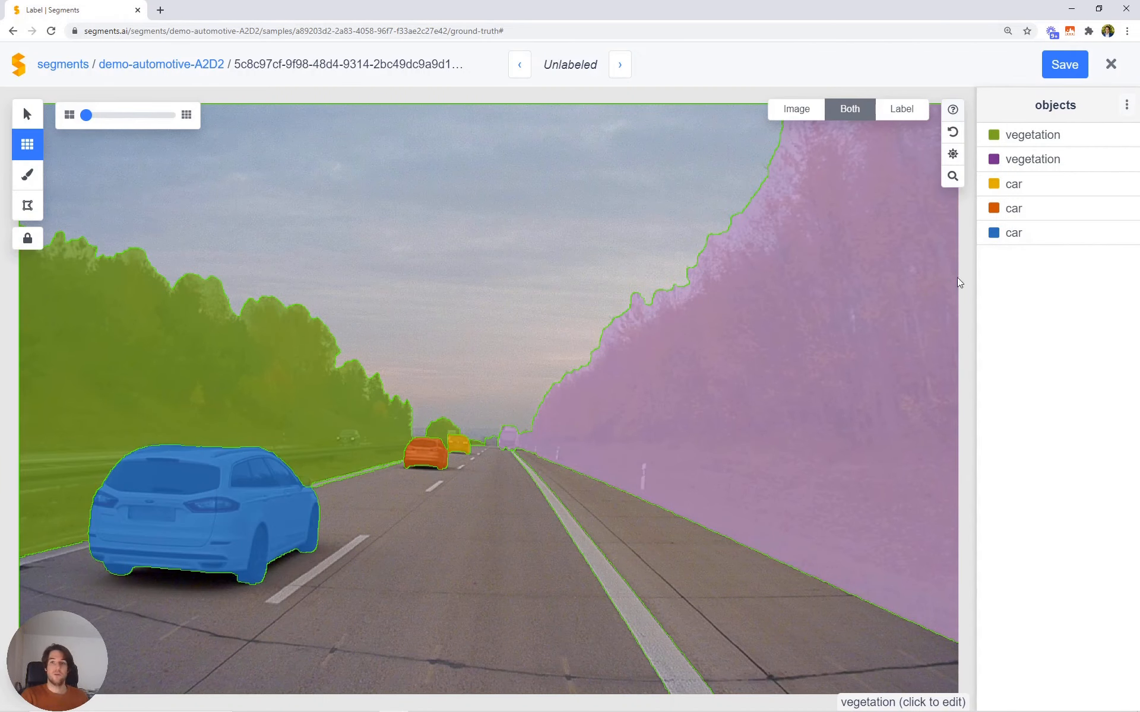